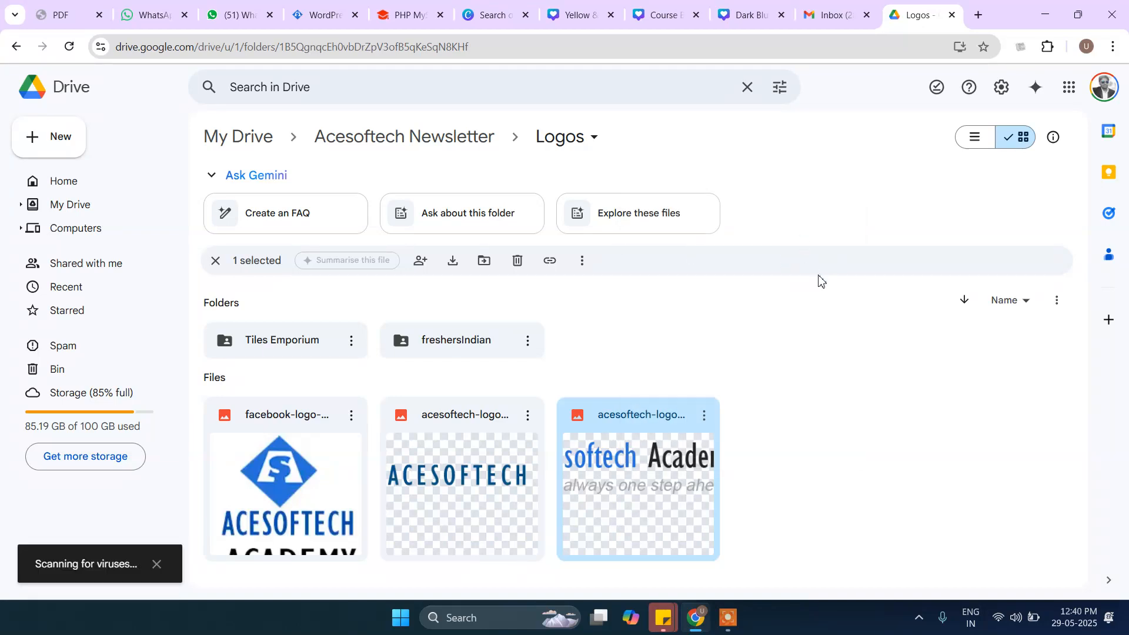
Switch to Canva, close the two separate template design tabs, and review the pages of the Course Brochure design.
click(745, 7)
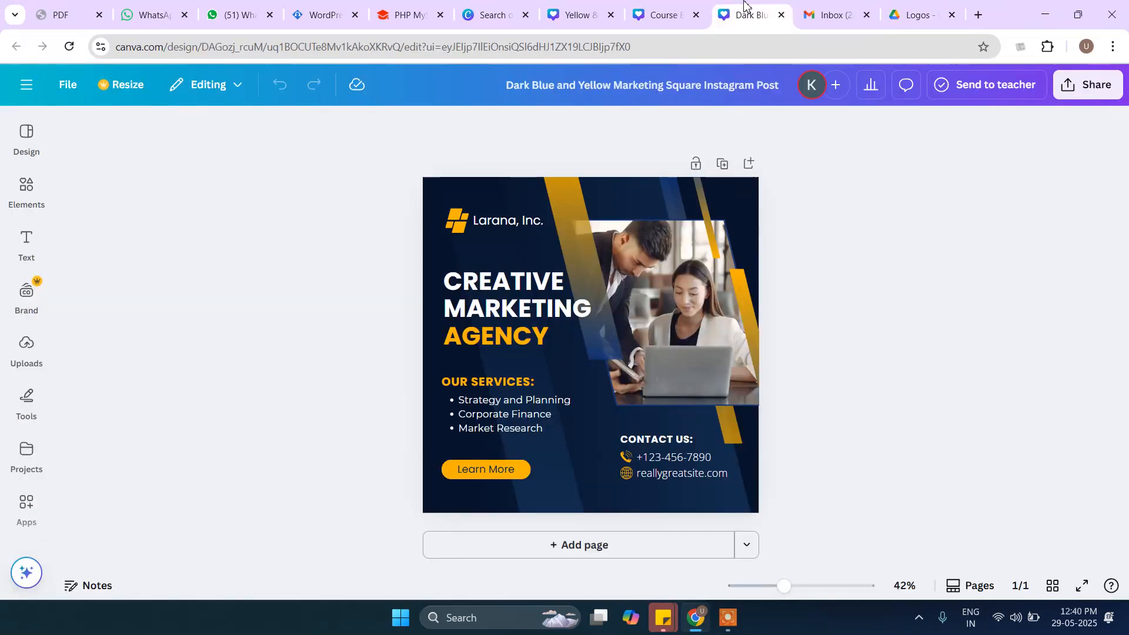
click(782, 15)
click(663, 15)
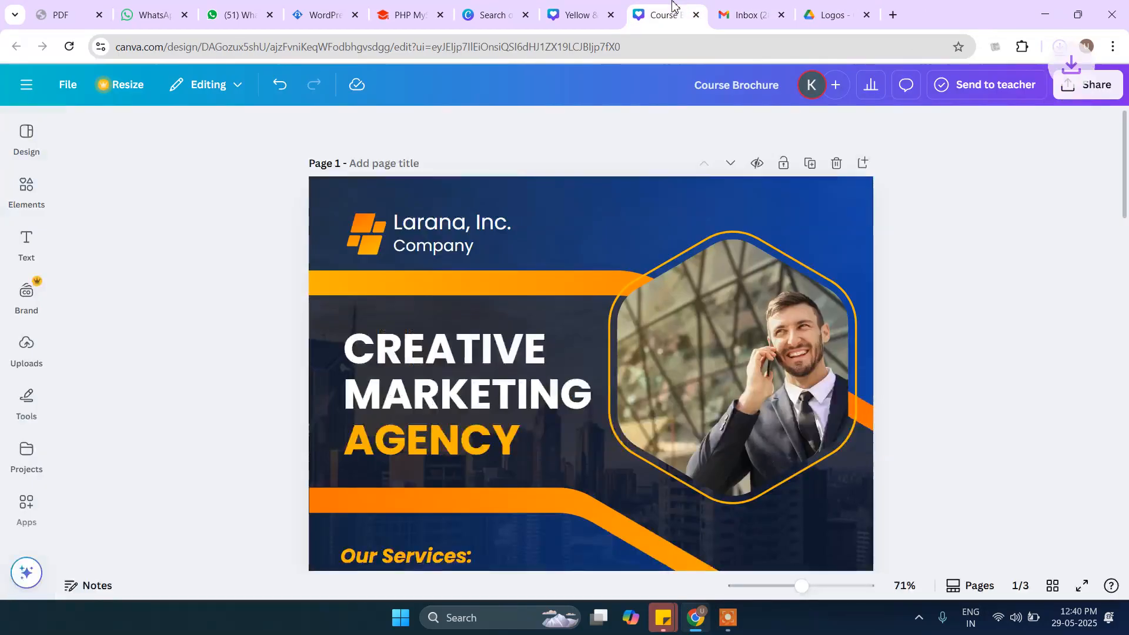
scroll(742, 246, down, 4)
scroll(743, 246, down, 5)
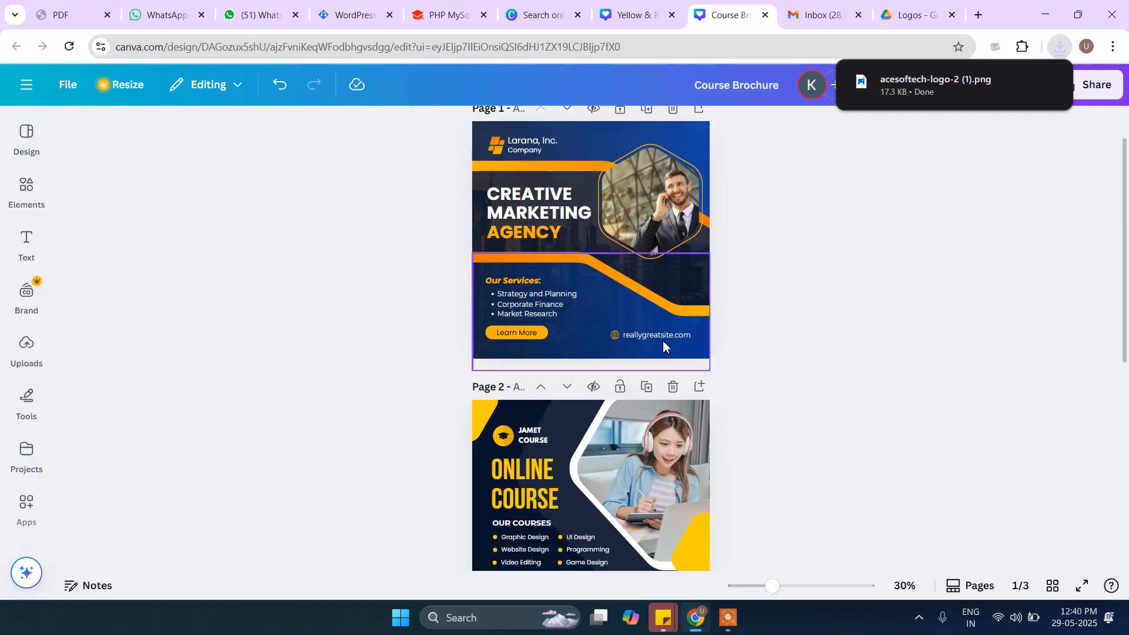
scroll(700, 346, down, 6)
scroll(665, 358, up, 6)
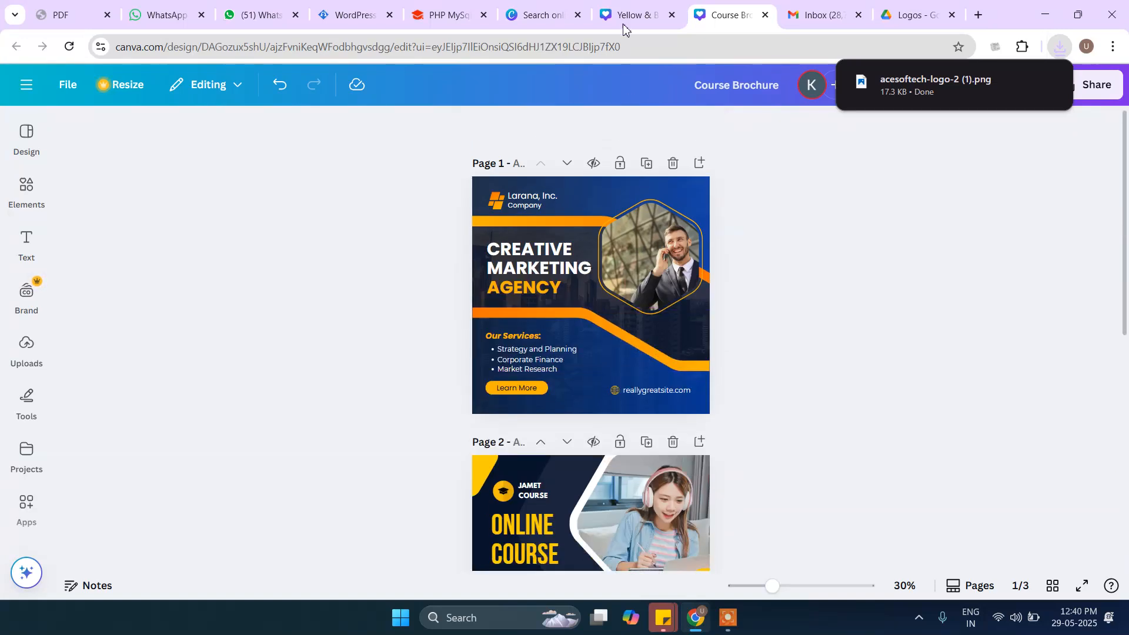
click(653, 16)
click(673, 14)
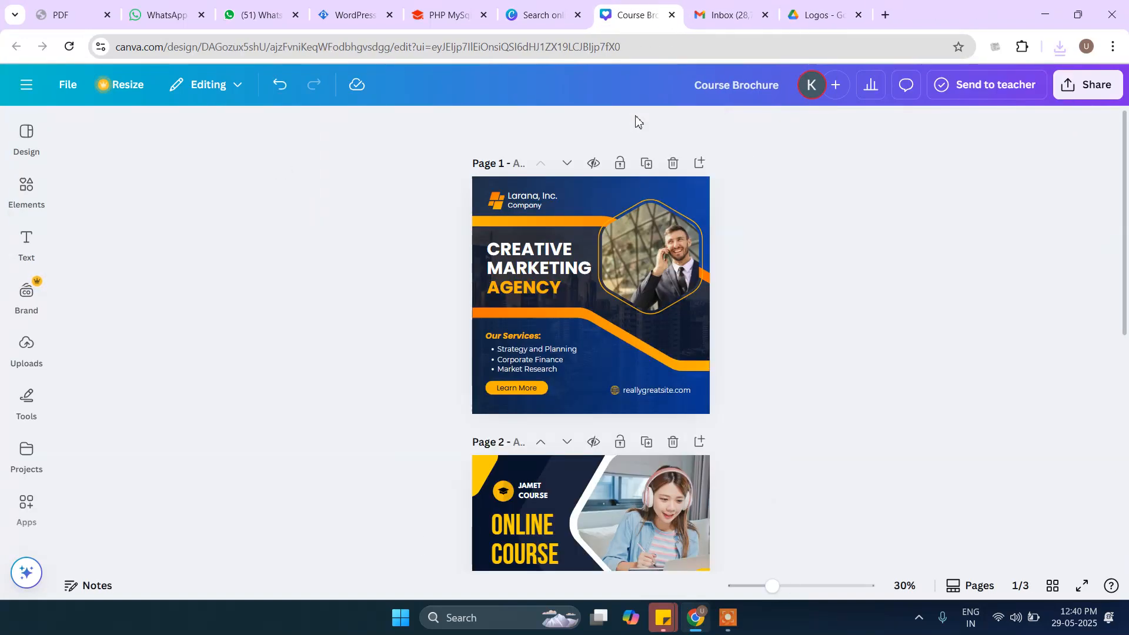
click(586, 6)
click(682, 11)
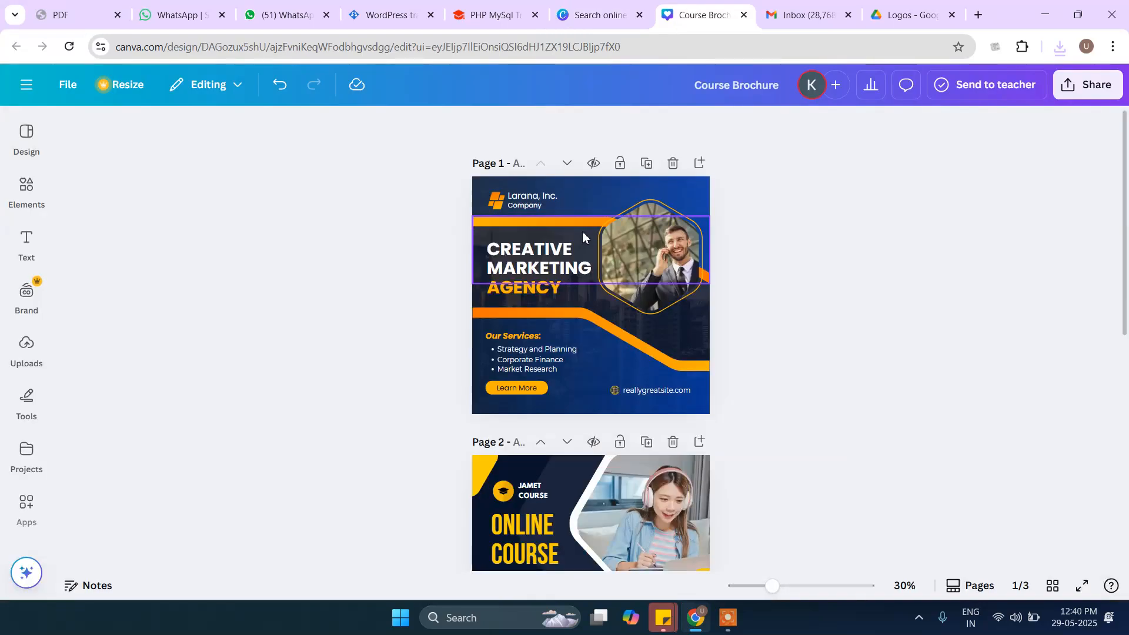
Upload the logo file acesoftech-logo-2 (1).png from the Downloads folder to the design's image uploads.
scroll(205, 323, up, 3)
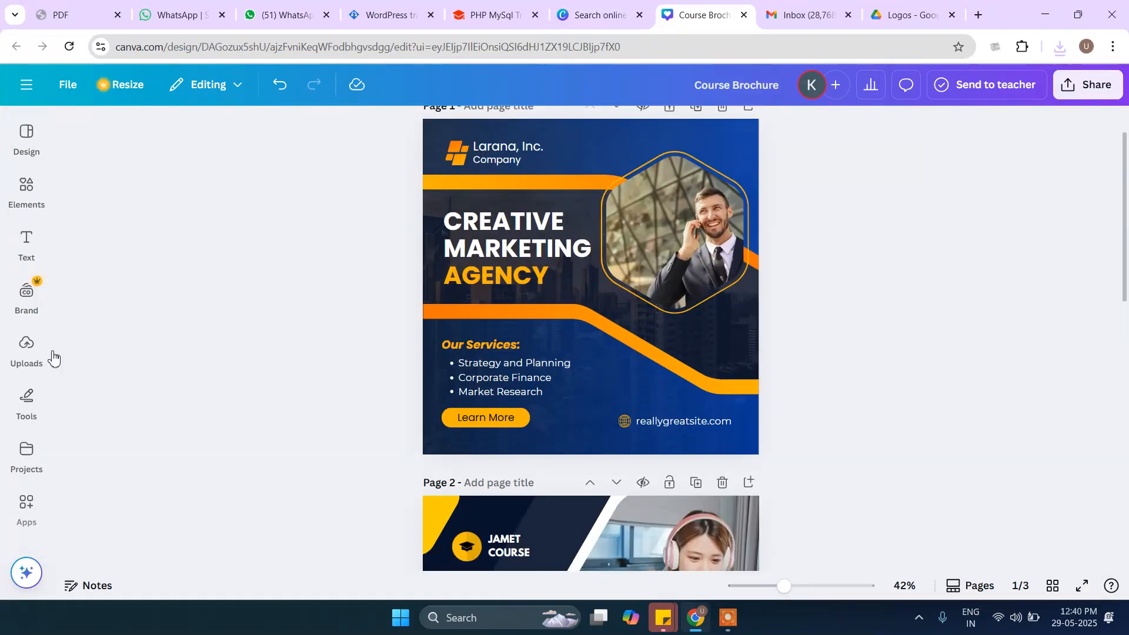
click(32, 355)
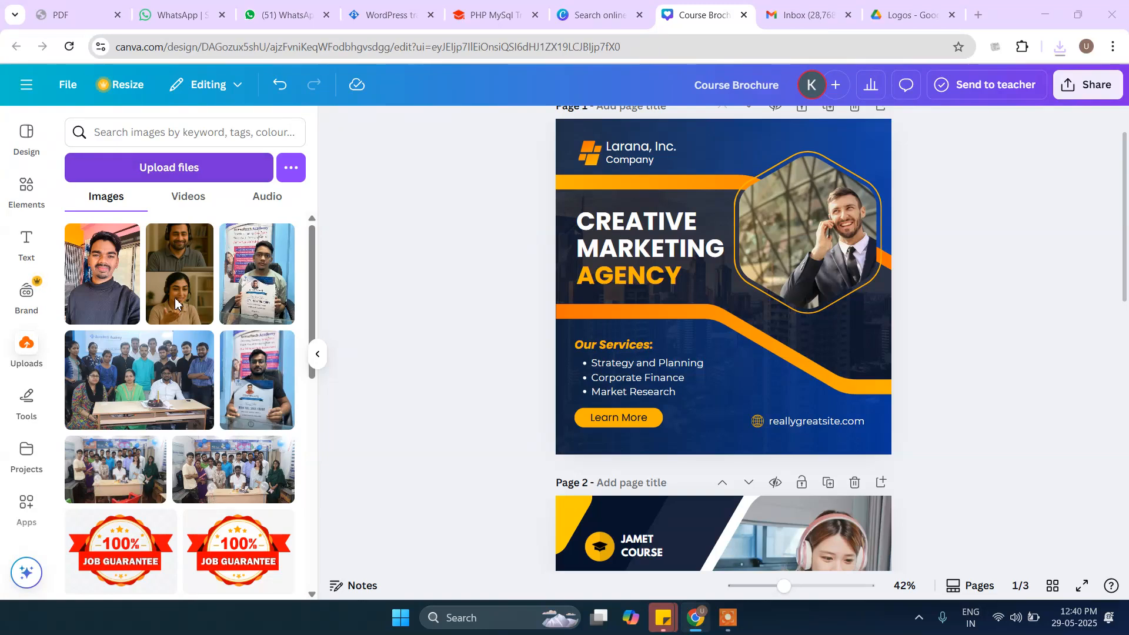
click(169, 167)
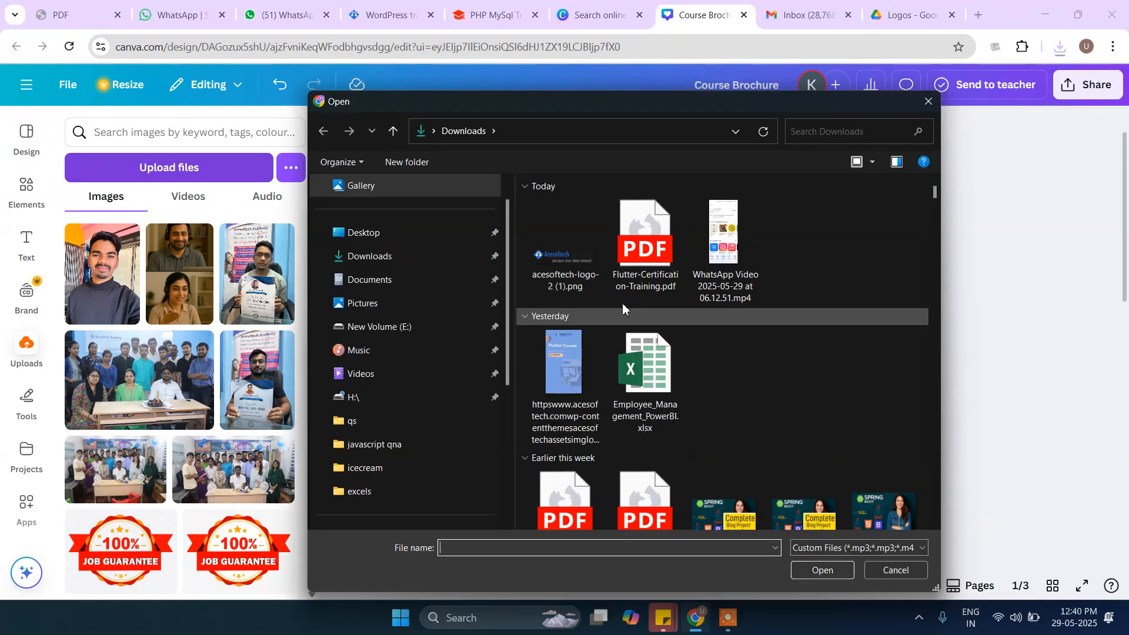
click(564, 259)
click(822, 570)
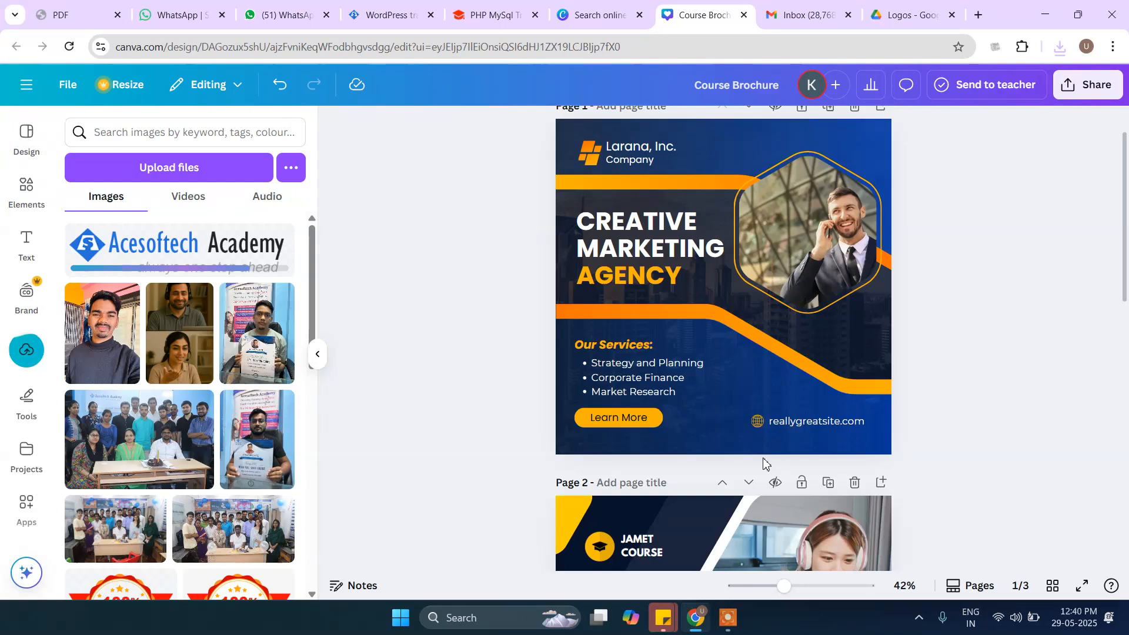
Add the uploaded Acesoftech Academy logo to page 1 and move it above the hexagonal photo.
click(161, 259)
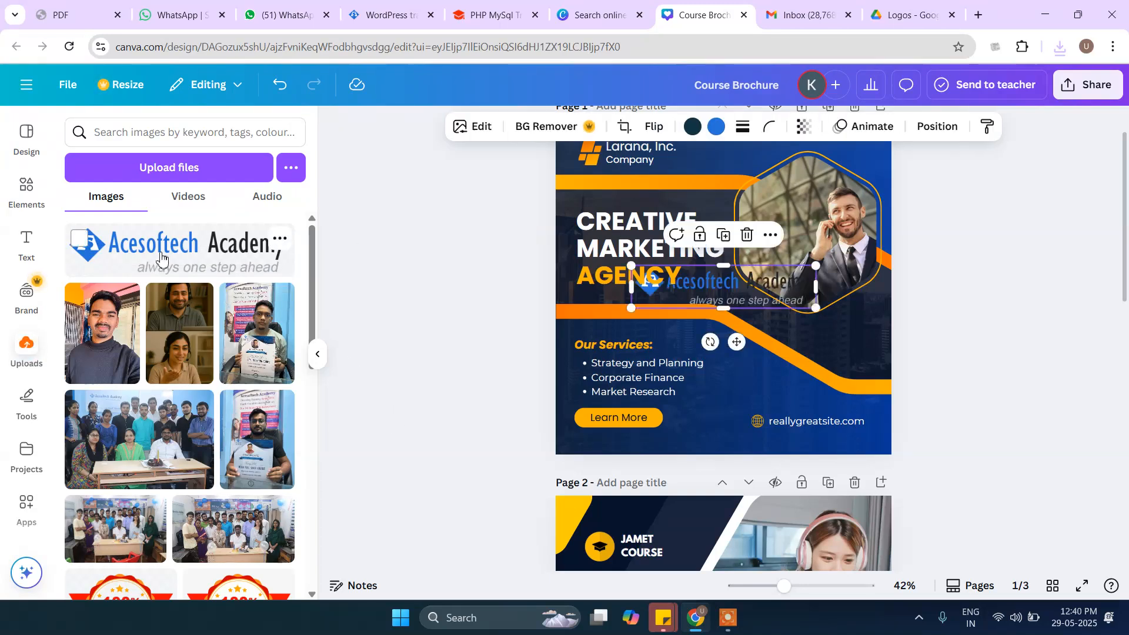
click(696, 283)
click(731, 287)
drag(732, 289, 948, 189)
scroll(971, 264, up, 1)
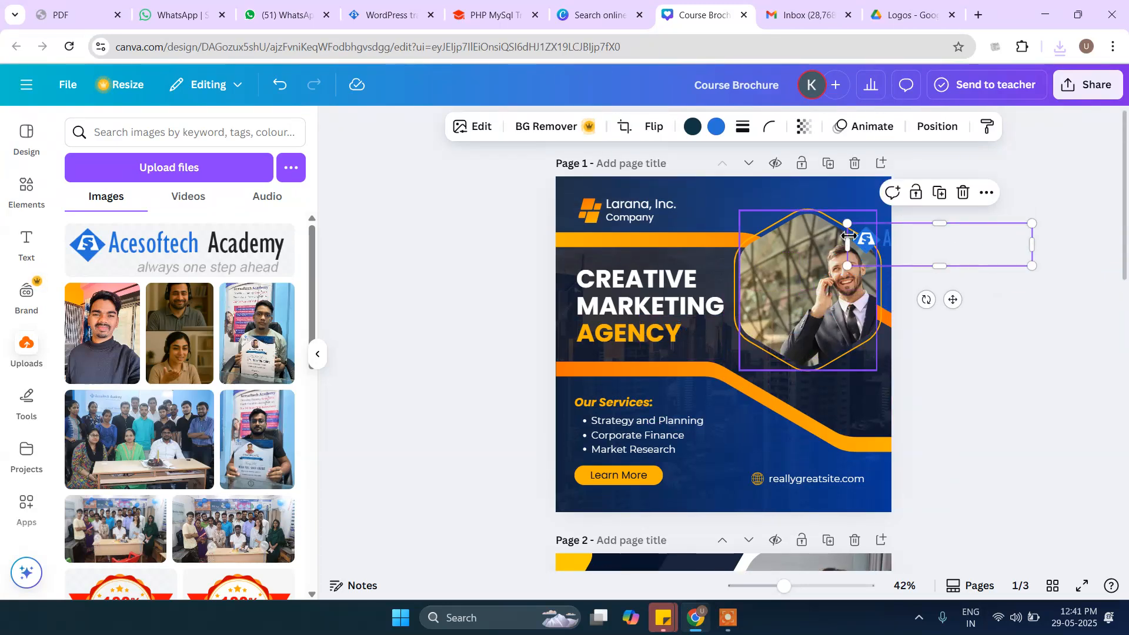
drag(897, 244, 725, 218)
Delete the Larana, Inc. Company placeholder icon and texts on page 1 and move the Acesoftech Academy logo into their place.
click(598, 214)
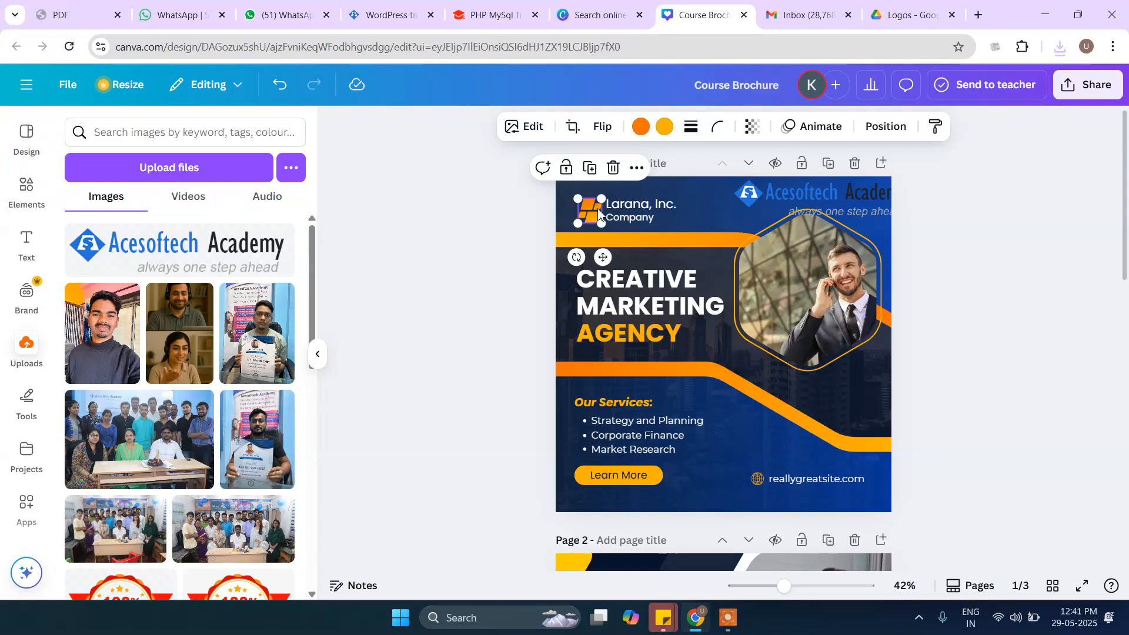
key(Delete)
click(621, 207)
key(Delete)
click(627, 217)
key(Delete)
drag(756, 200, 595, 205)
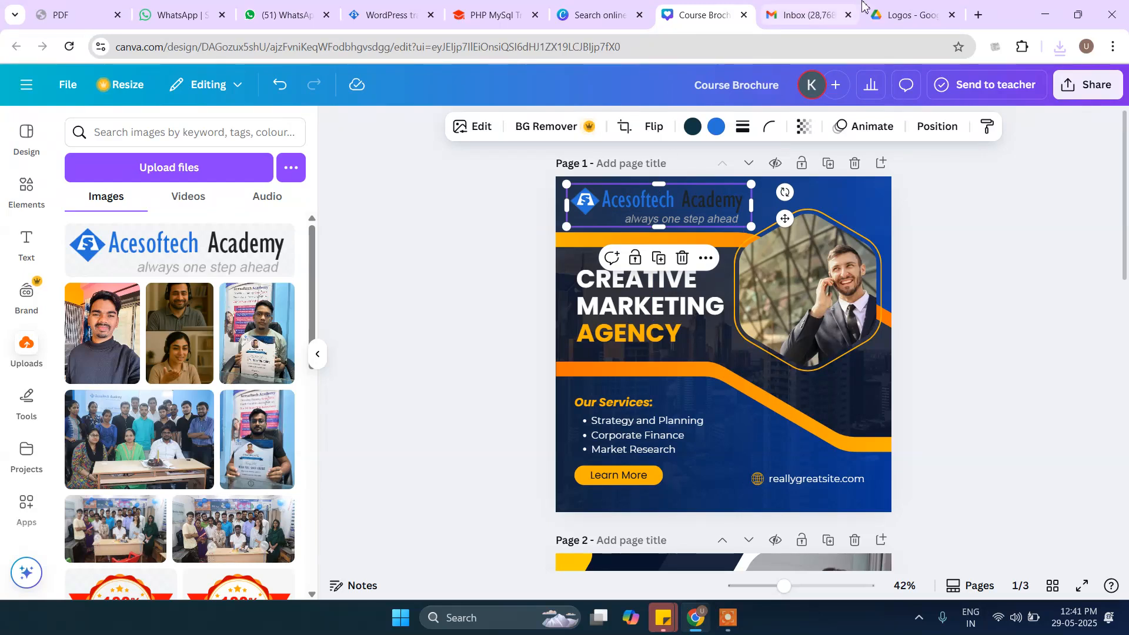
Check the Logos folder in Google Drive for an alternative Acesoftech logo, and return to the Course Brochure design.
click(893, 5)
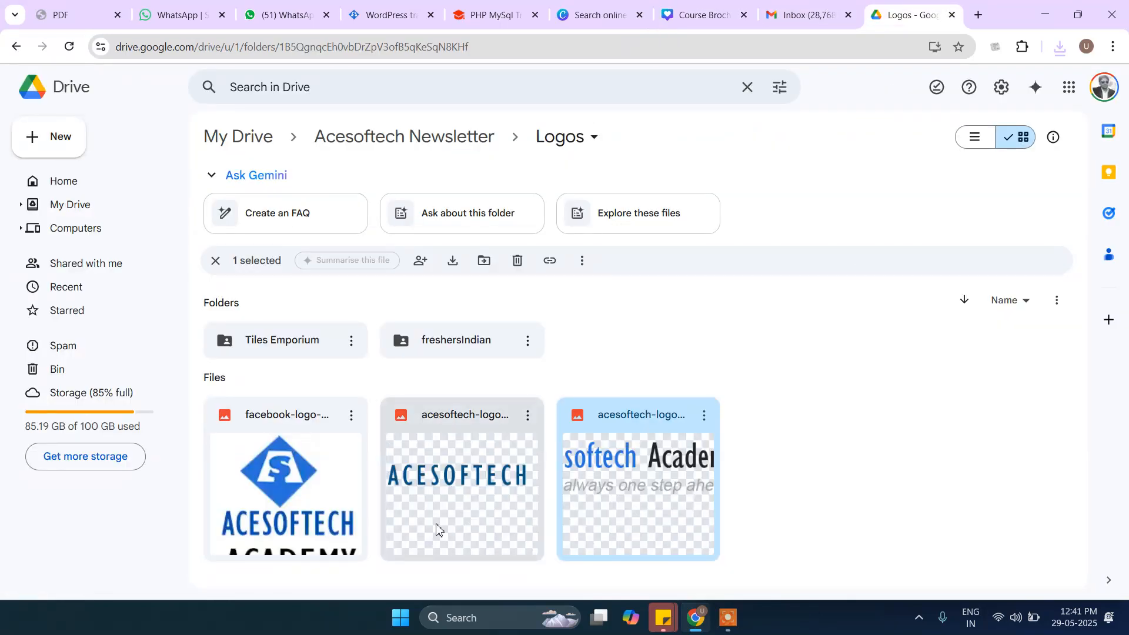
click(457, 502)
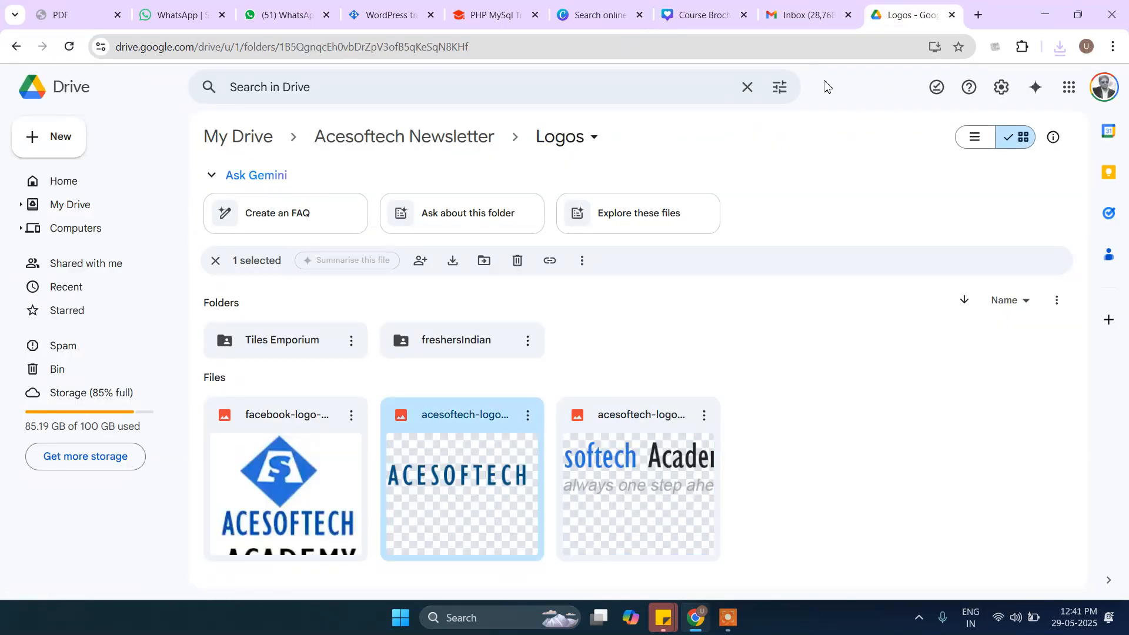
click(694, 7)
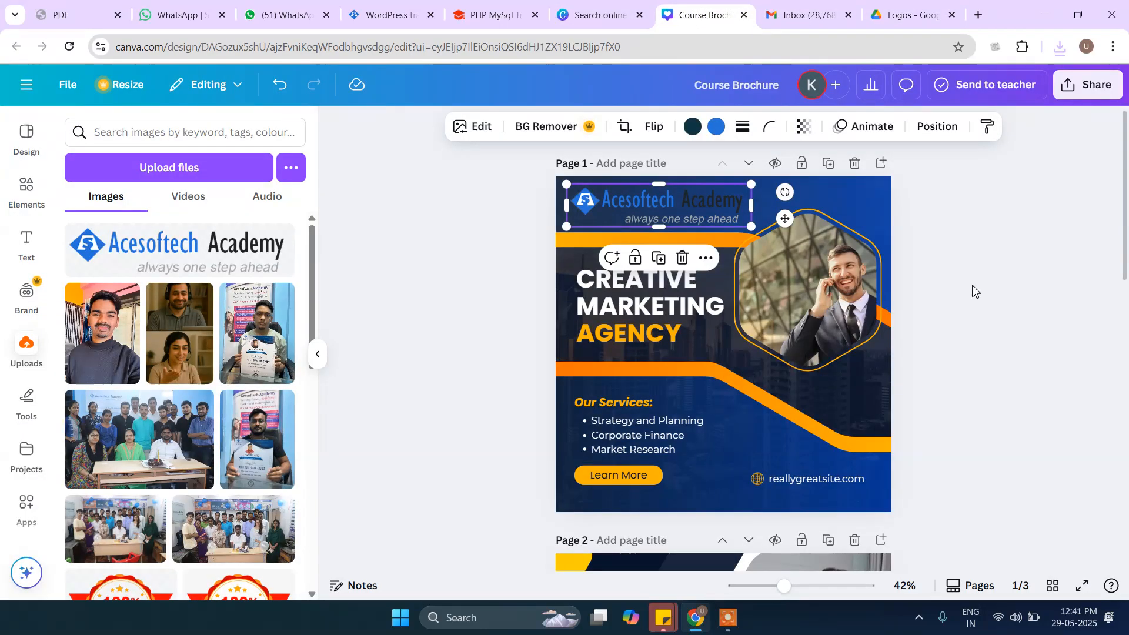
click(957, 320)
scroll(959, 322, down, 2)
scroll(959, 322, up, 2)
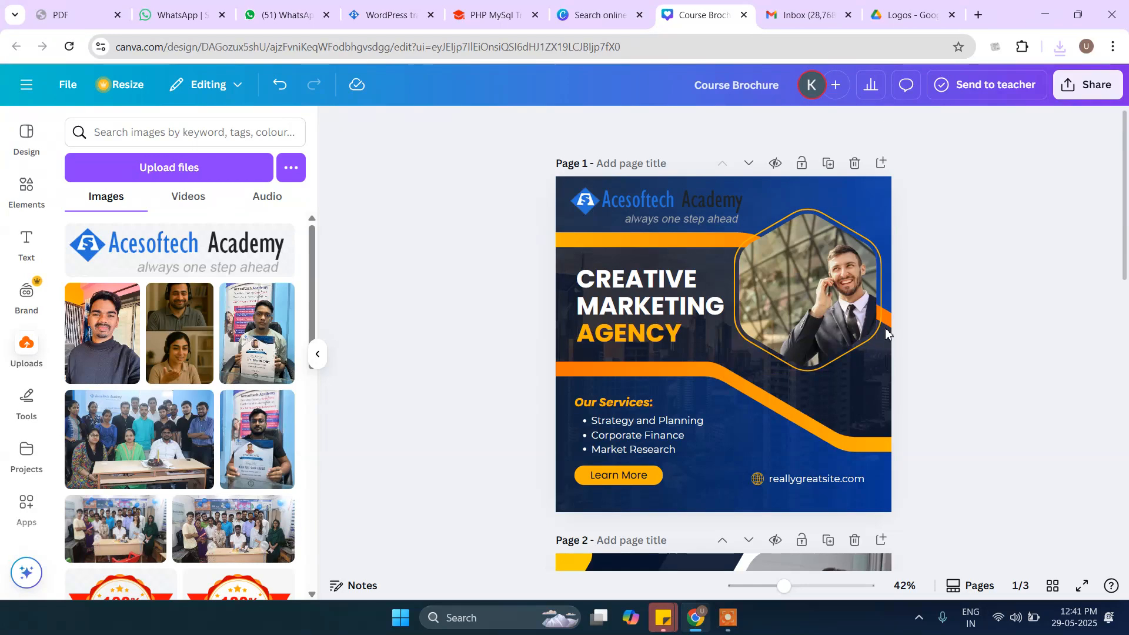
scroll(970, 298, up, 1)
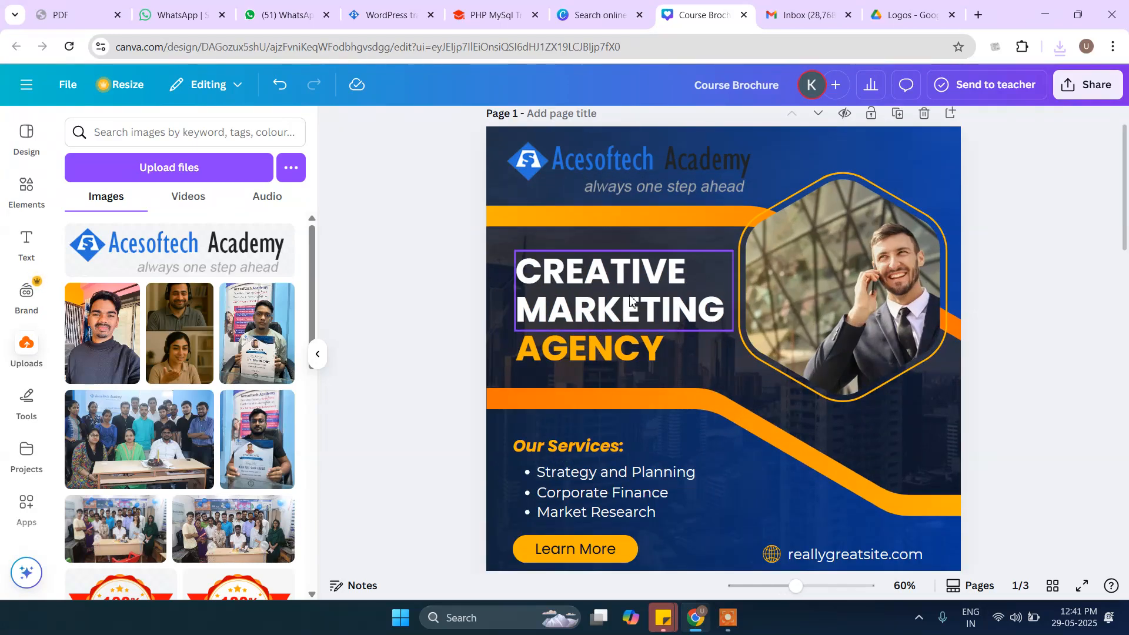
double_click(610, 291)
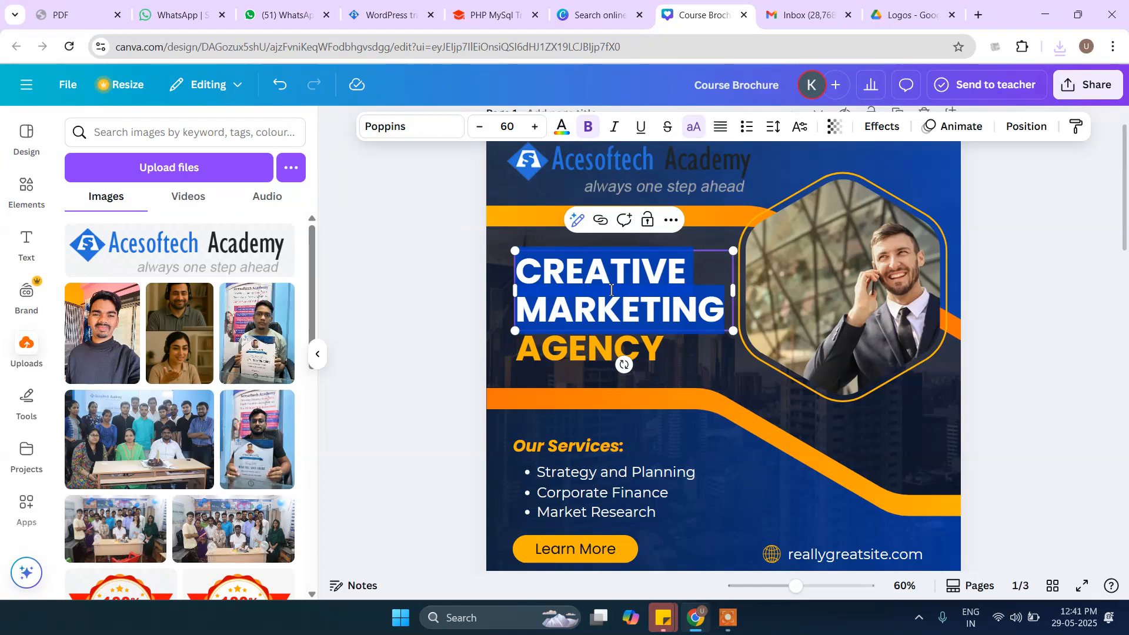
click(1040, 344)
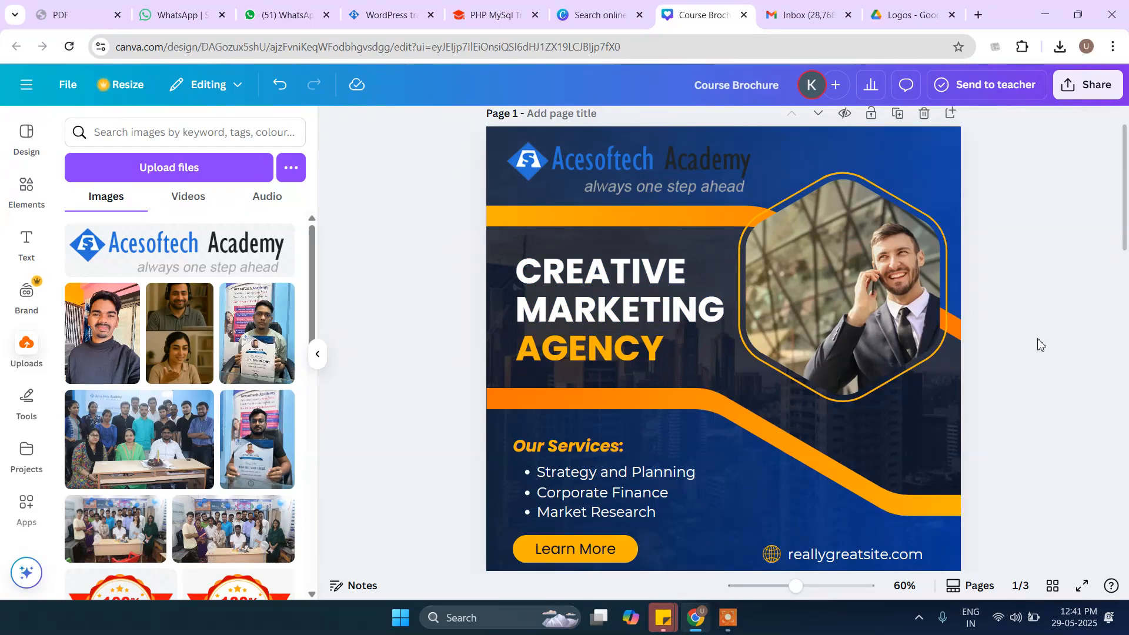
Replace the businessman photo in page 1's hexagonal frame with the uploaded group photo of people behind the cake table.
click(877, 287)
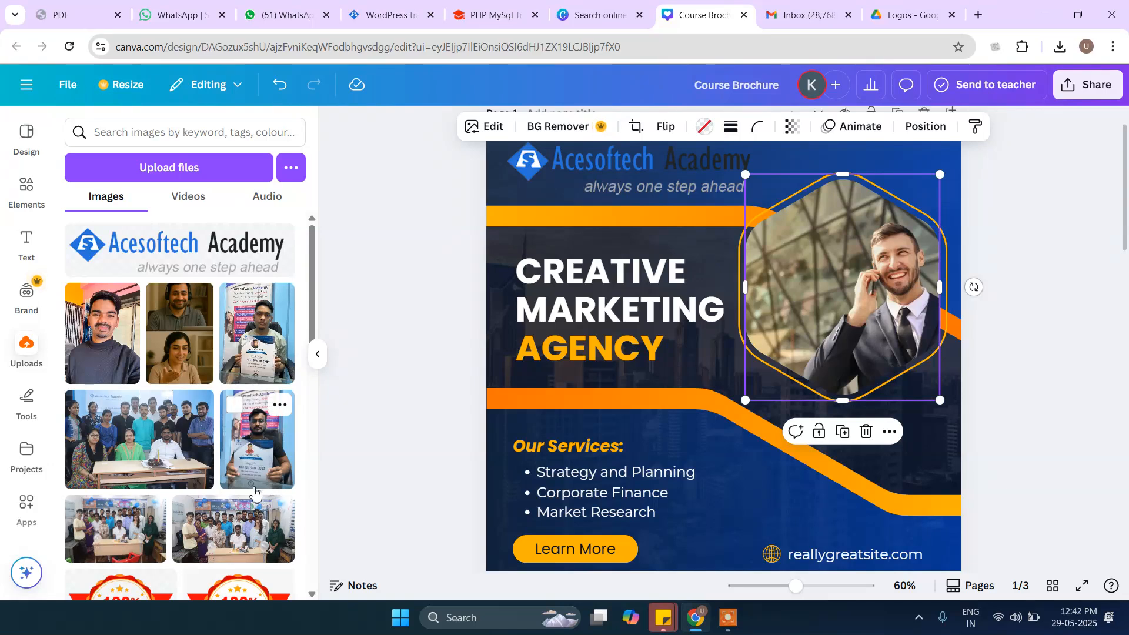
click(228, 529)
drag(802, 329, 865, 337)
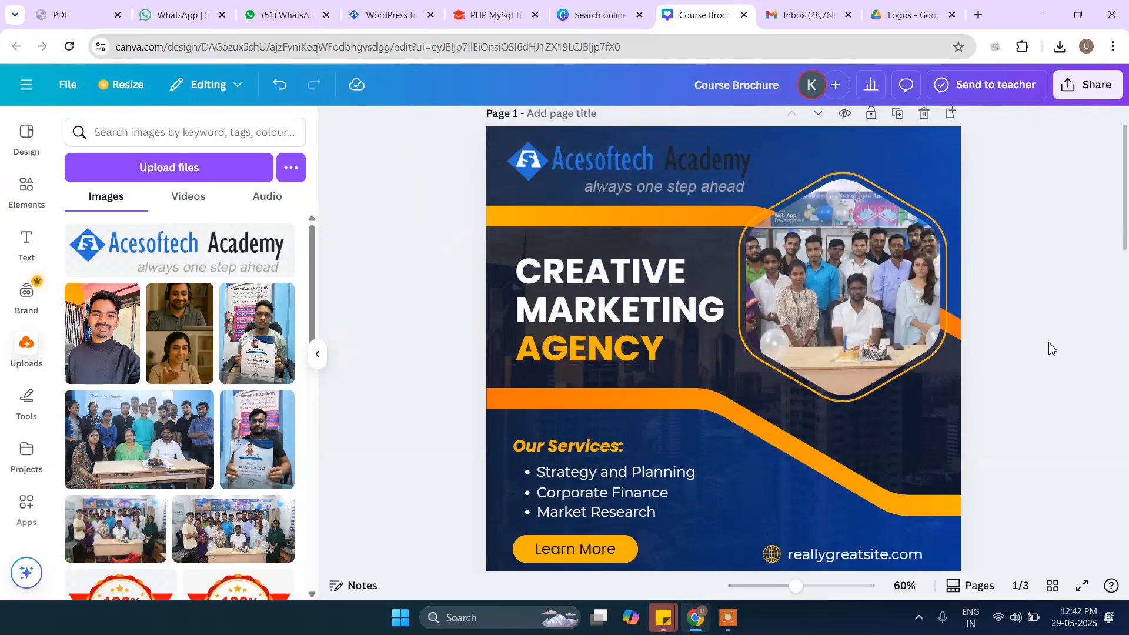
Enlarge the hexagonal group photo slightly and reposition it to fill the orange hexagon outline.
click(871, 313)
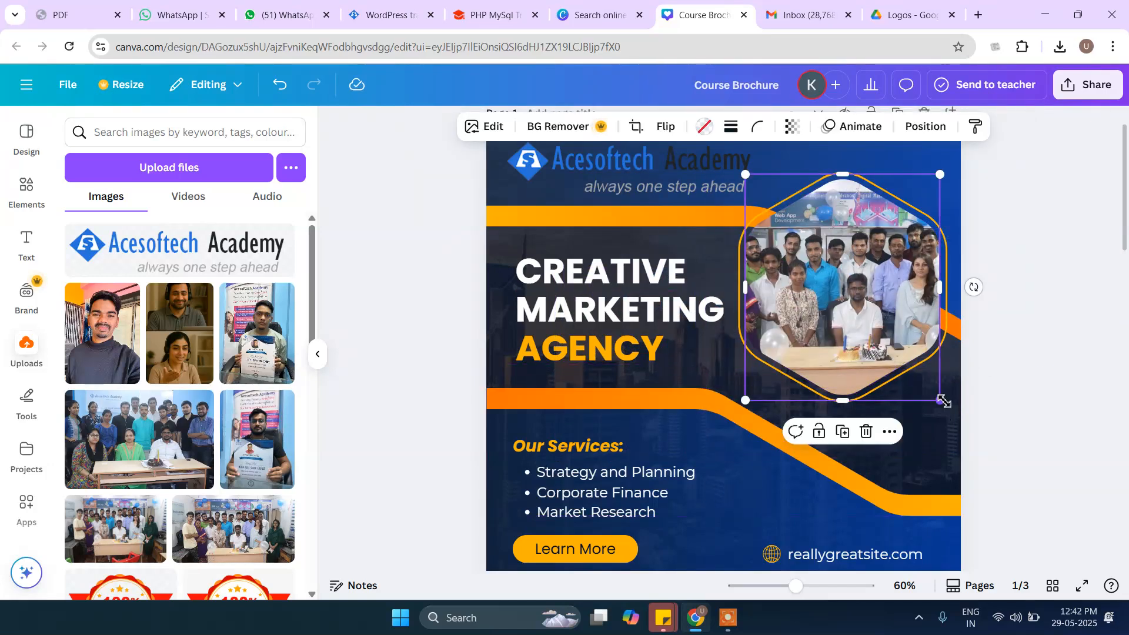
drag(948, 407, 976, 443)
mouse_move(859, 329)
mouse_down()
mouse_move(858, 311)
mouse_move(863, 341)
mouse_move(862, 323)
mouse_up()
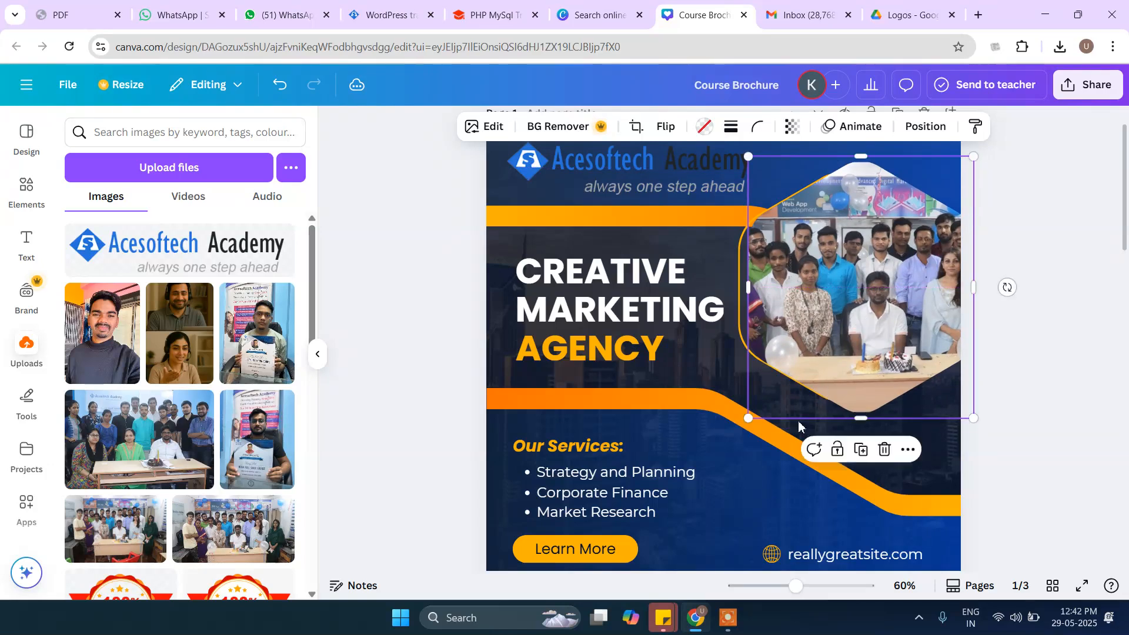
drag(748, 418, 766, 406)
drag(843, 323, 822, 333)
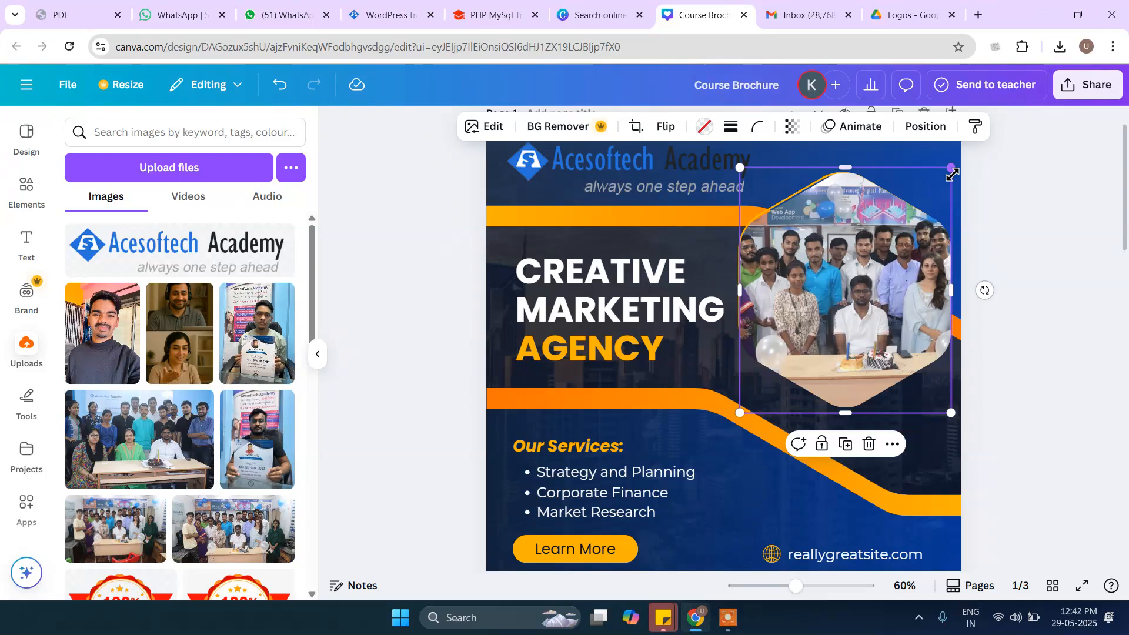
drag(945, 183, 934, 197)
drag(890, 277, 916, 274)
click(1044, 352)
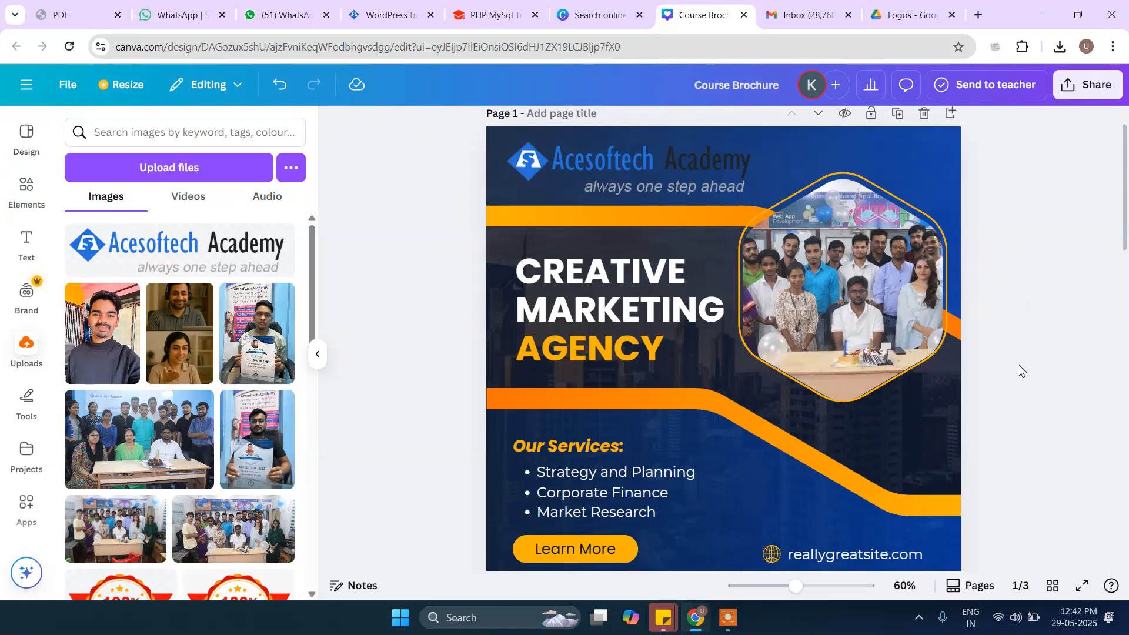
Change the page 1 heading to ADVANCED FLUTTER, with COURSE as the orange line below it.
double_click(601, 328)
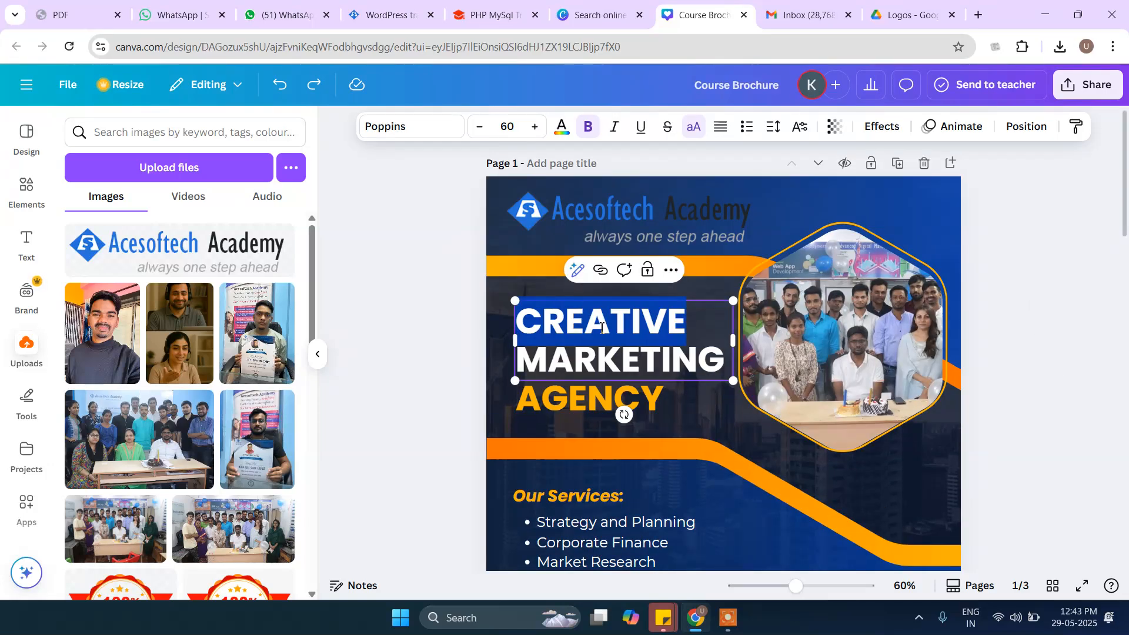
text(ADVANCED)
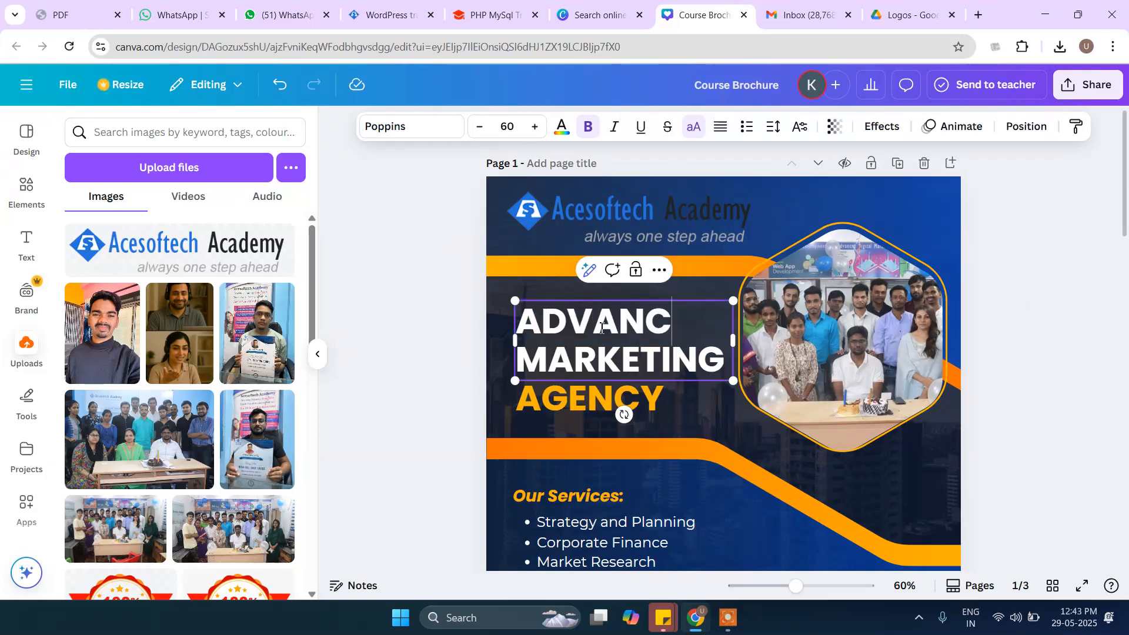
double_click(607, 352)
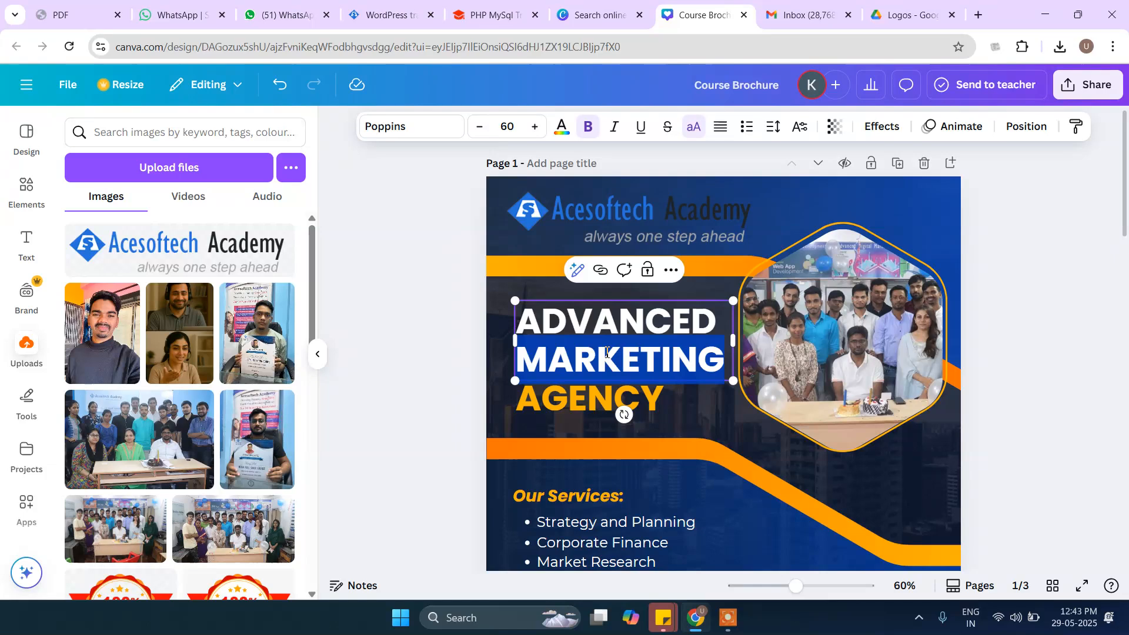
text(FLUTTER)
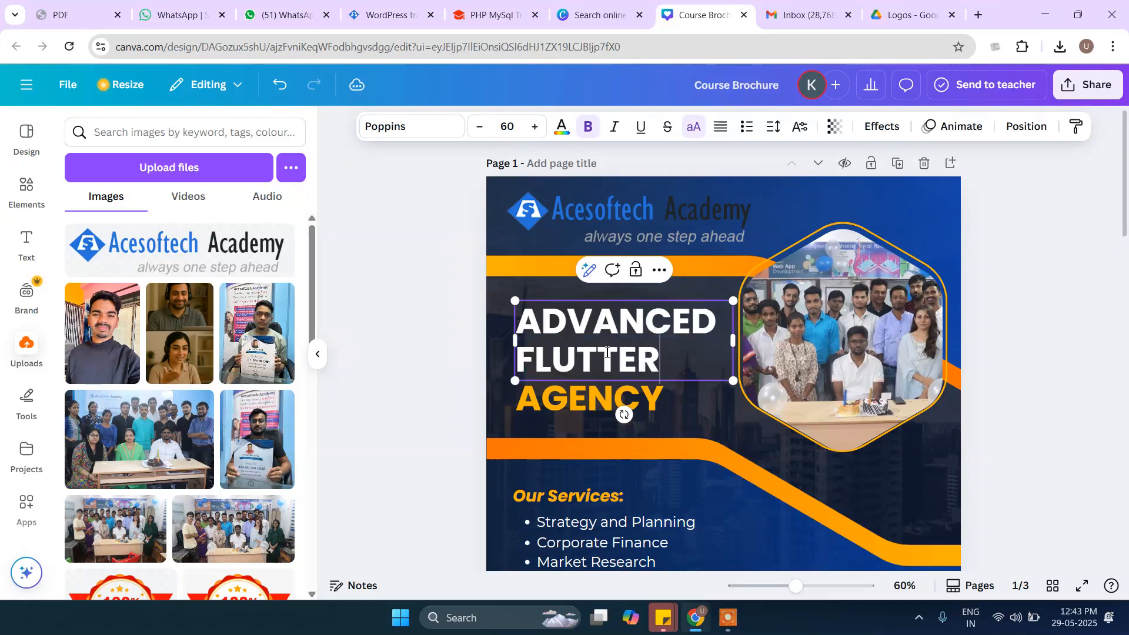
double_click(588, 399)
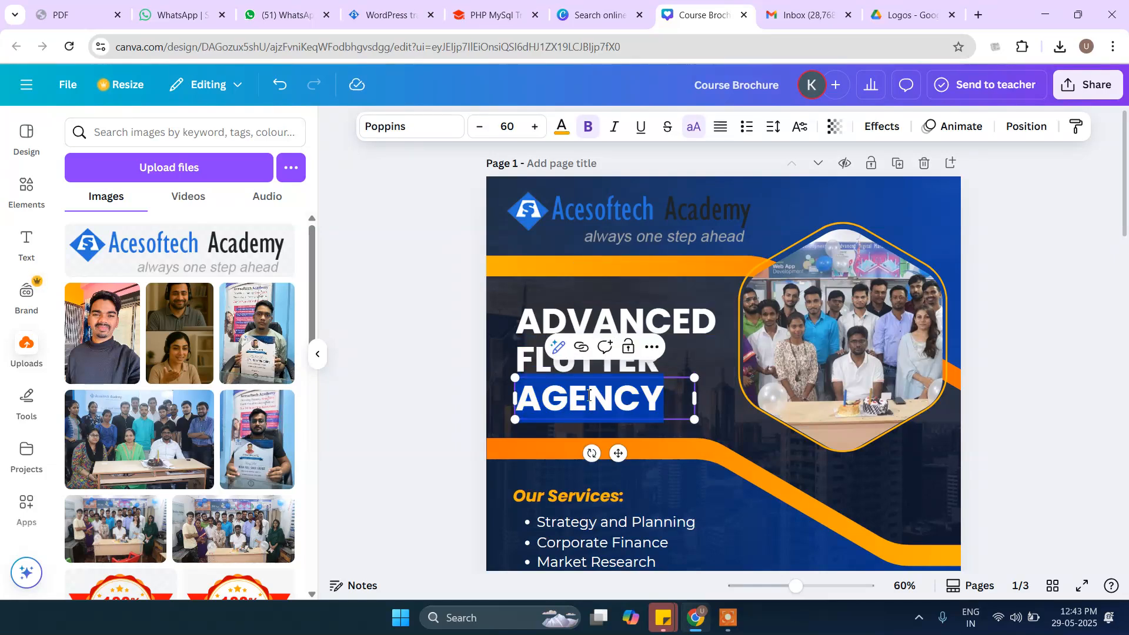
text(COURSE)
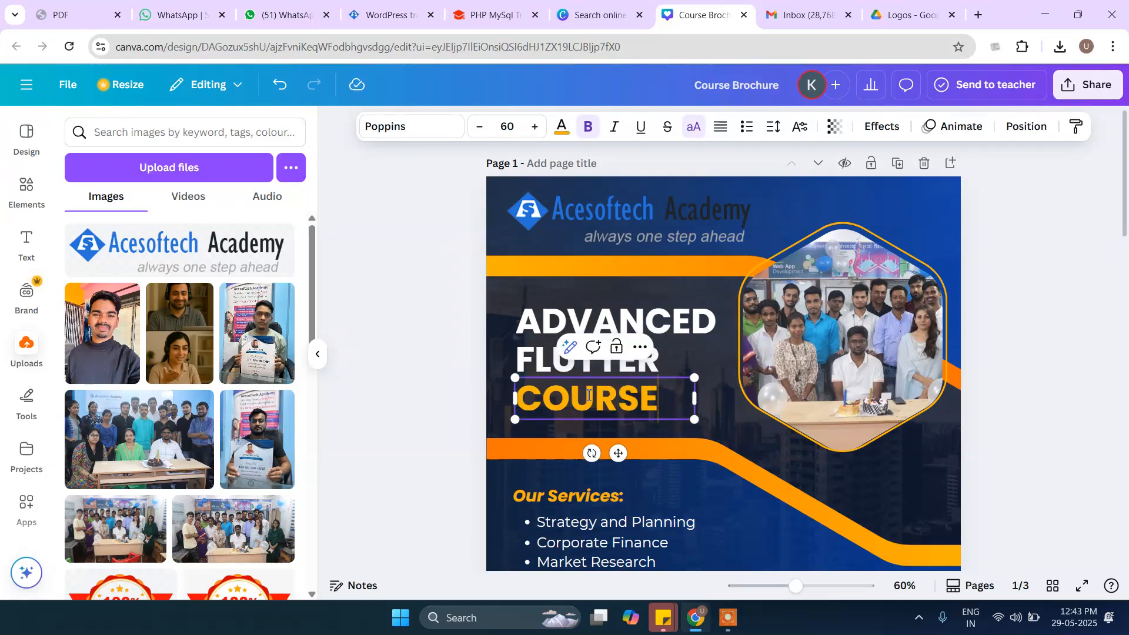
click(1026, 431)
Change the "Our Services:" subheading on page 1 to "why us for flutter course" and widen its text box to fit one line.
scroll(1011, 365, down, 3)
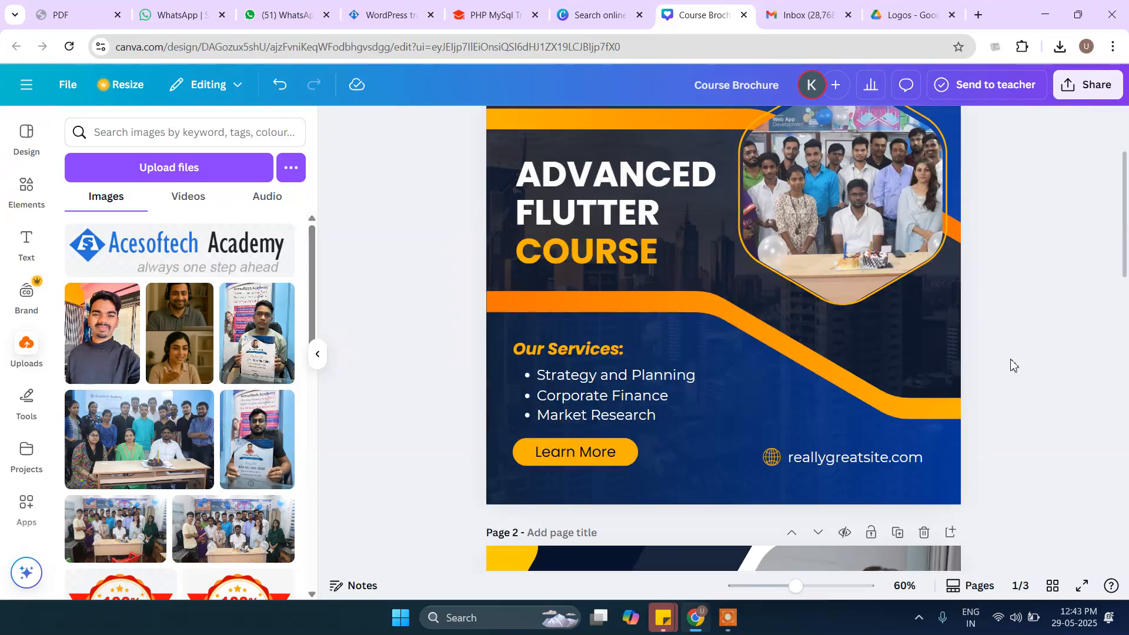
double_click(564, 351)
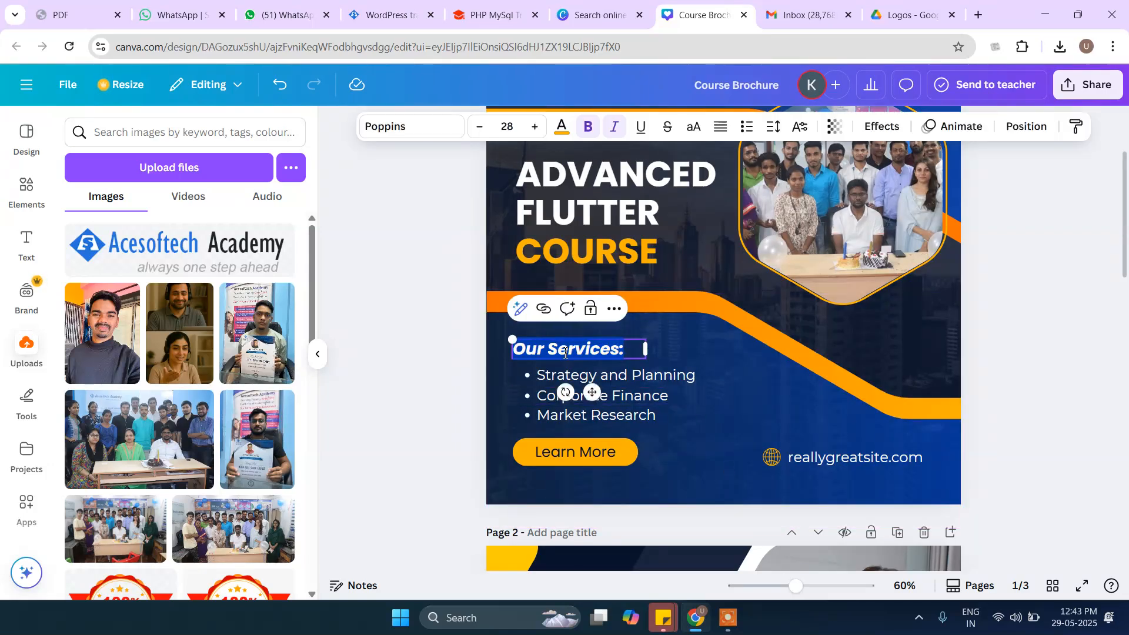
text(W)
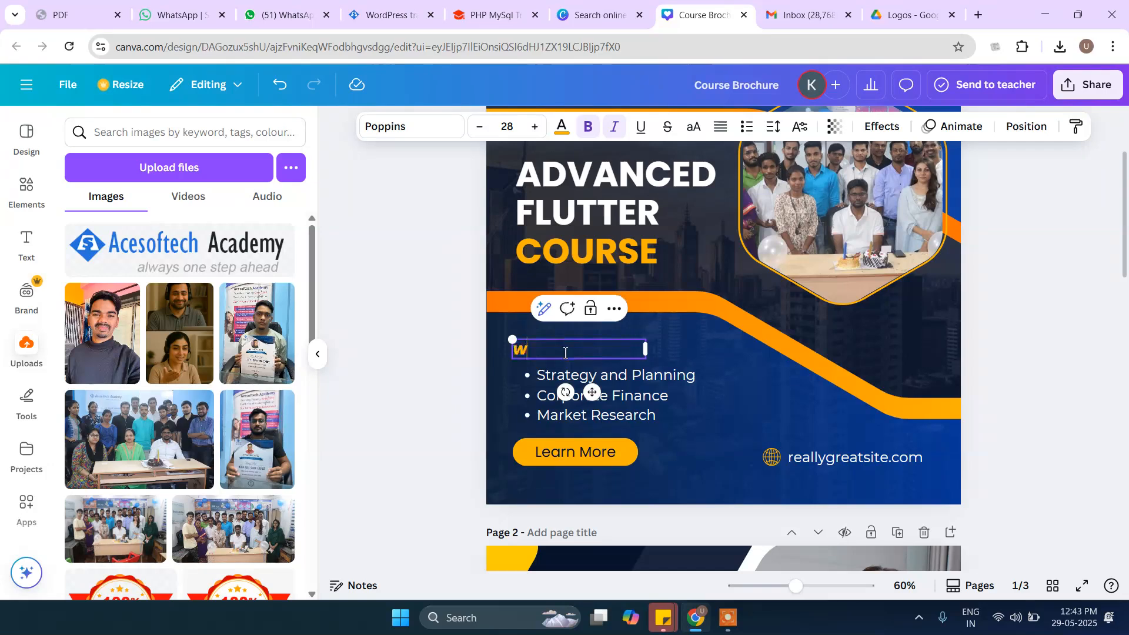
text(hy us for flutter course)
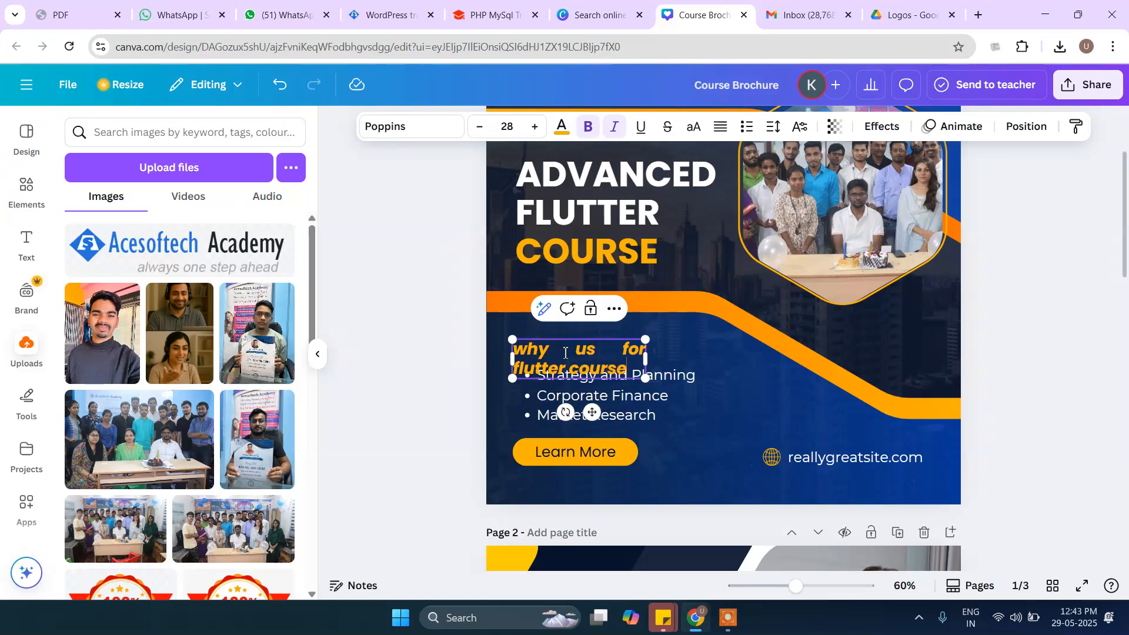
drag(646, 359, 724, 355)
click(651, 350)
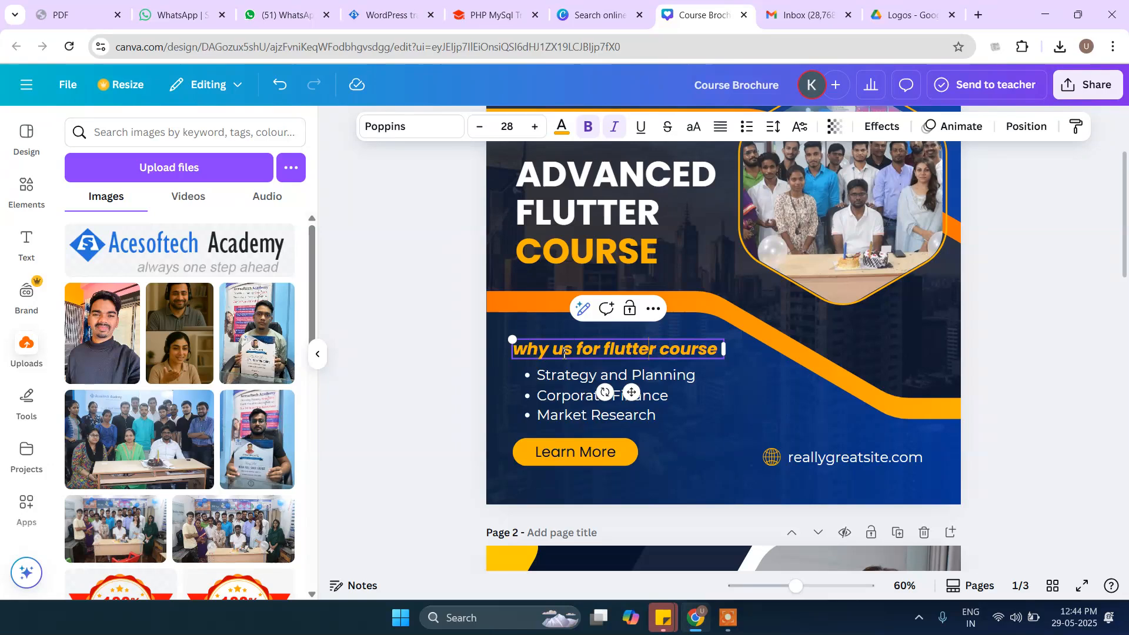
Nudge the "why us for flutter course" subheading slightly right and up above the bullet list.
click(765, 381)
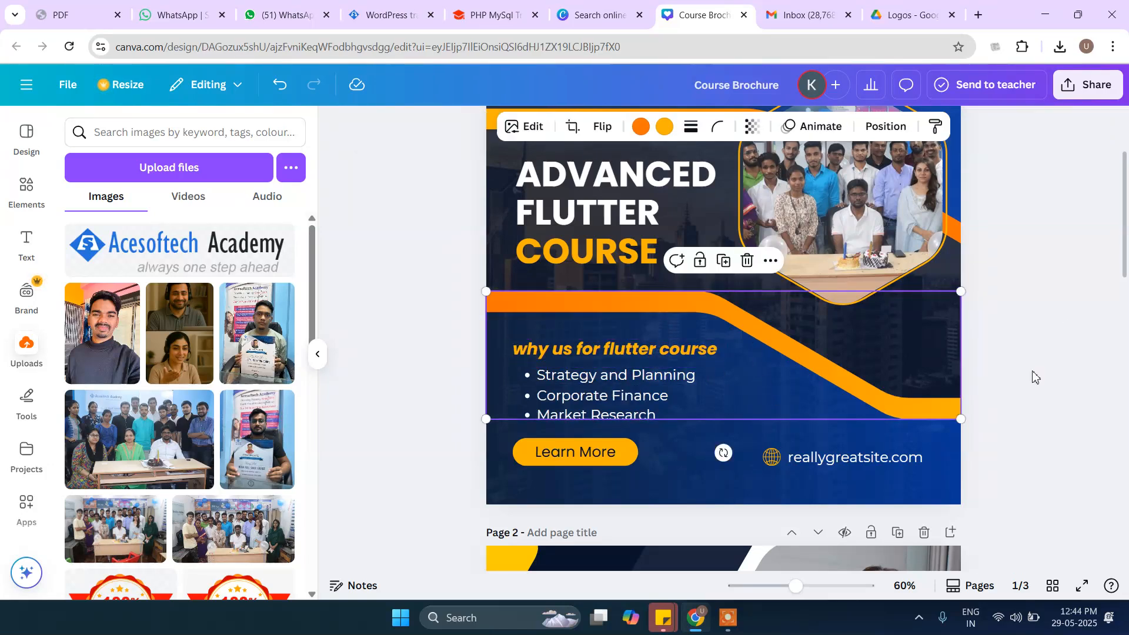
click(1071, 325)
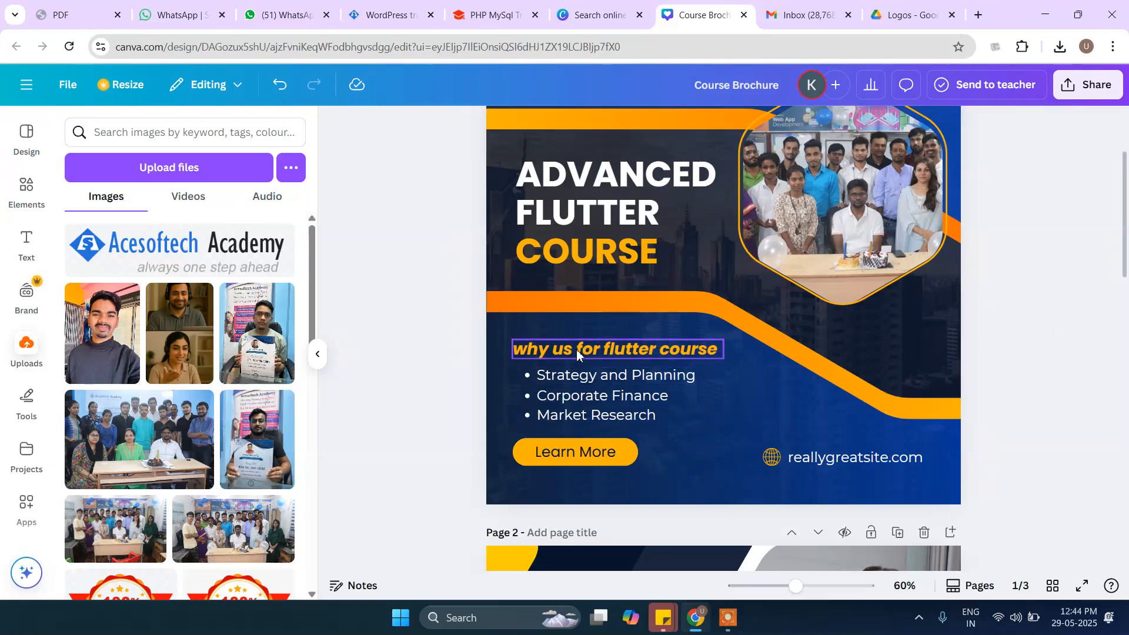
drag(561, 348, 567, 345)
click(987, 345)
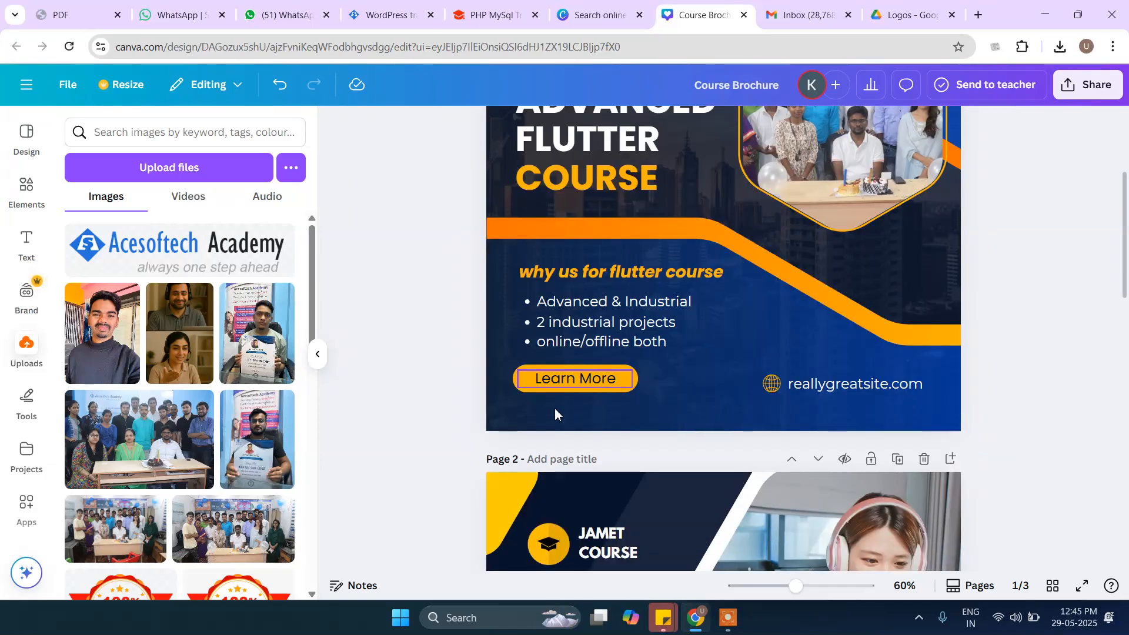
Move the Learn More button and its label lower on page 1 to make room beneath the bullet list.
click(530, 381)
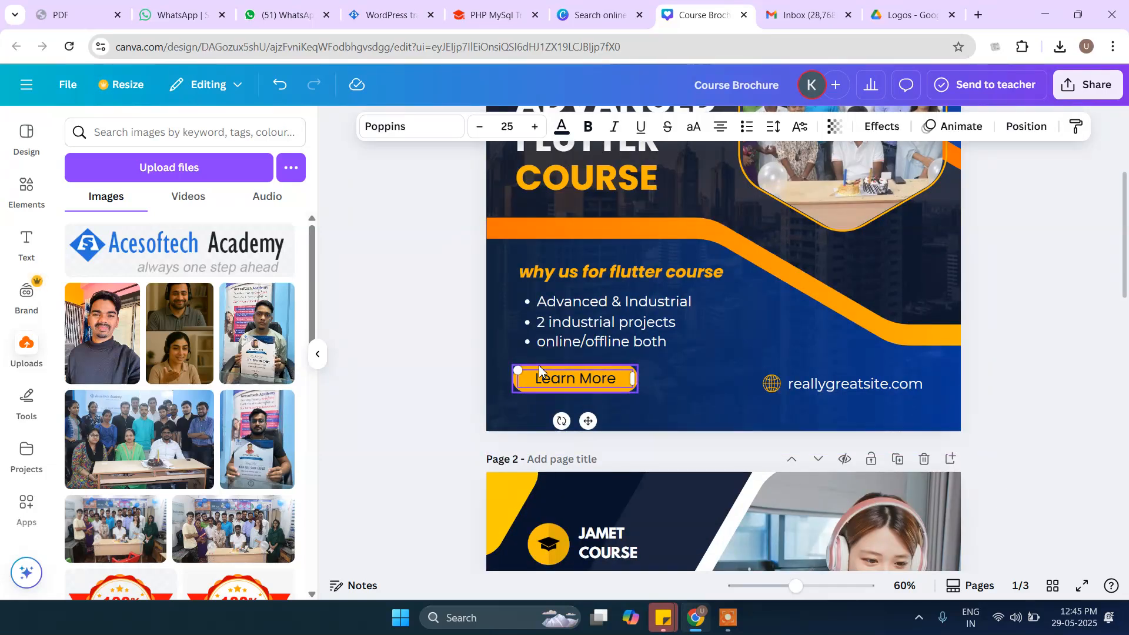
drag(540, 371, 565, 401)
click(991, 411)
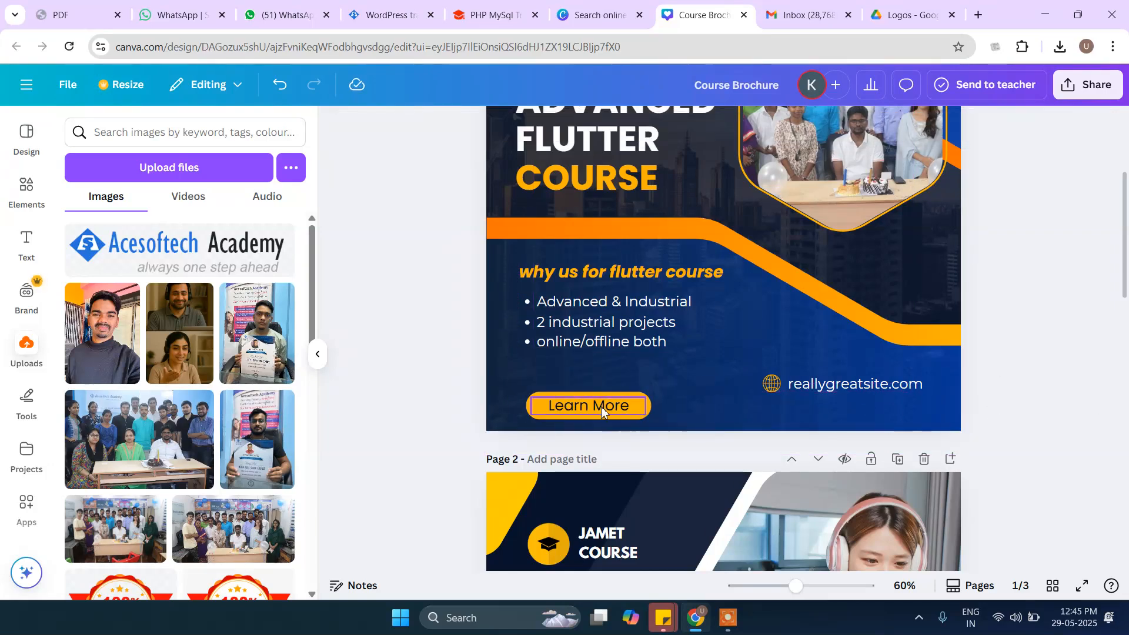
drag(571, 406, 565, 402)
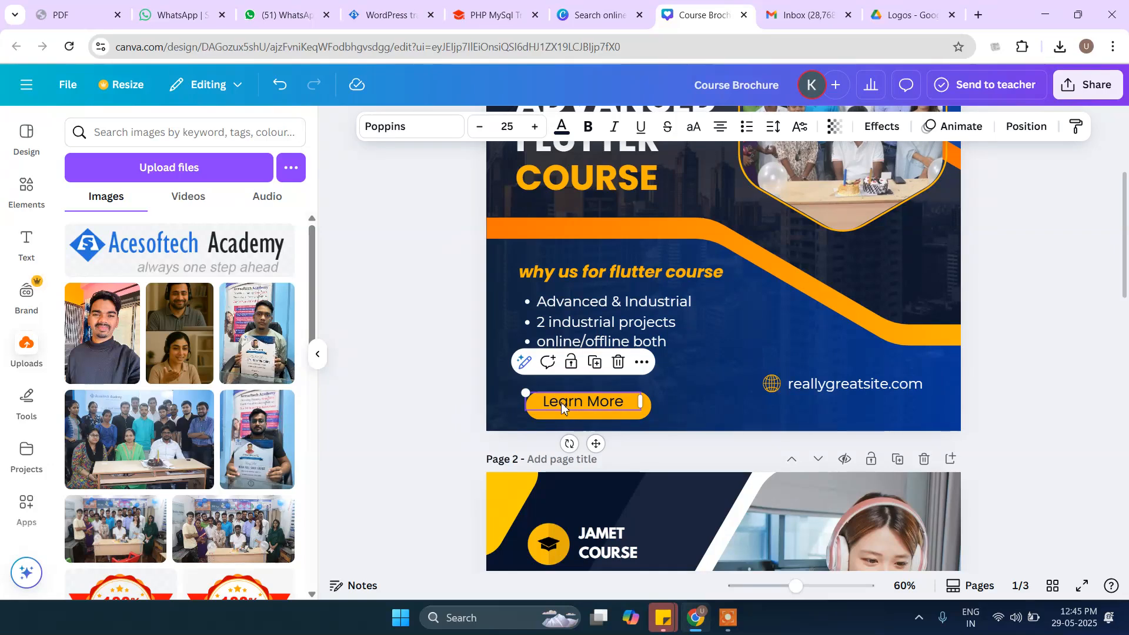
click(1059, 370)
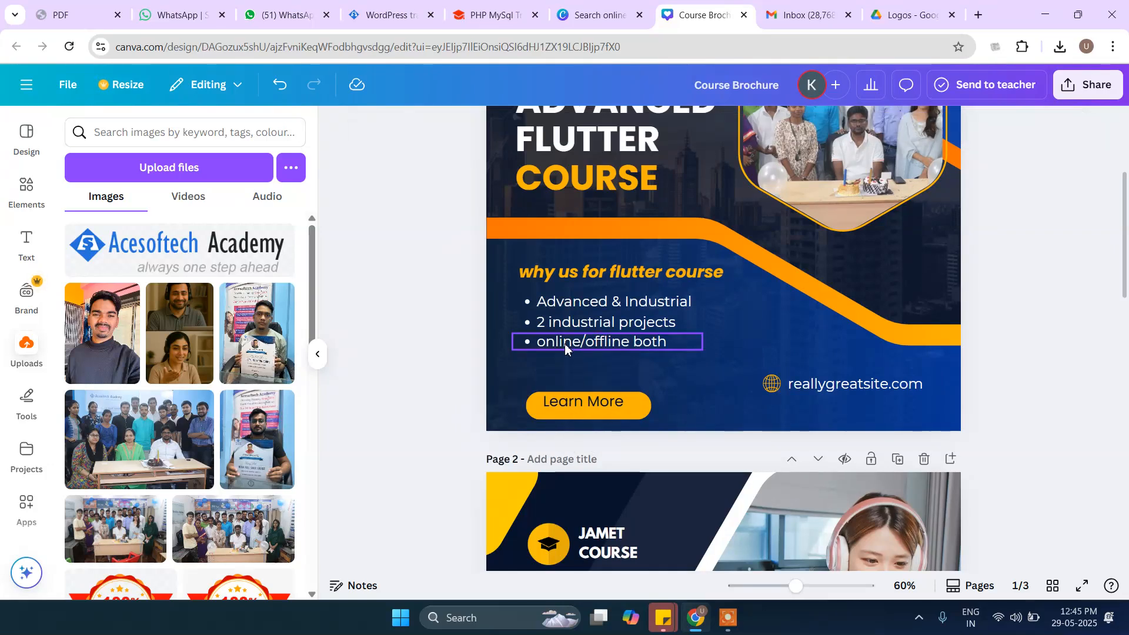
Duplicate the "online/offline both" bullet directly below itself and change the copy's text to "100% placement support".
click(565, 344)
drag(566, 343, 569, 368)
click(1010, 359)
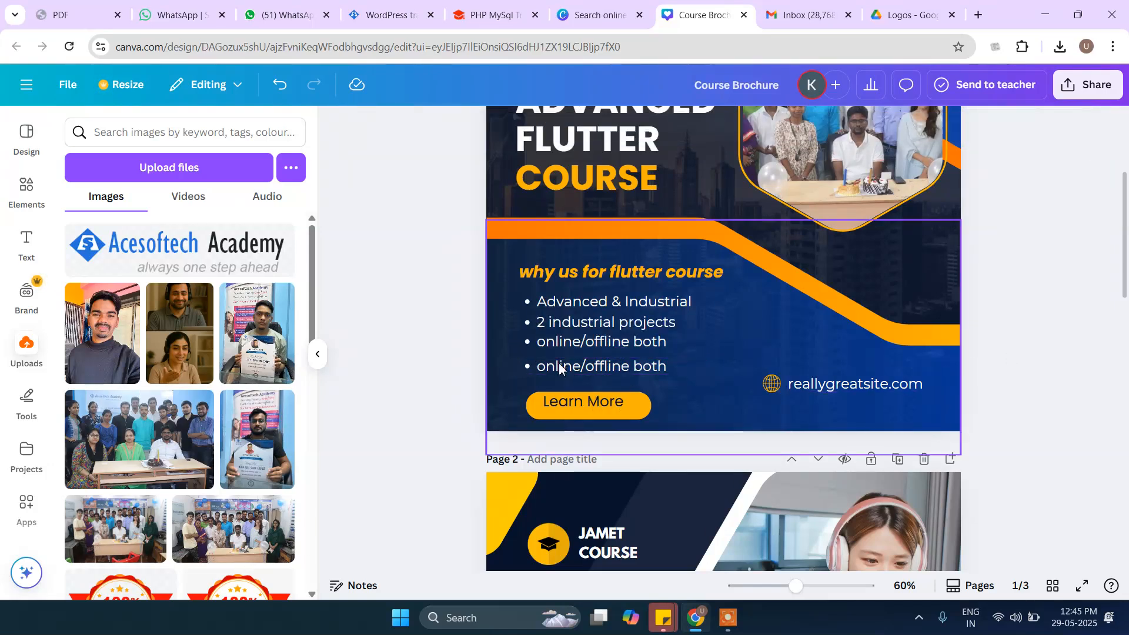
click(601, 367)
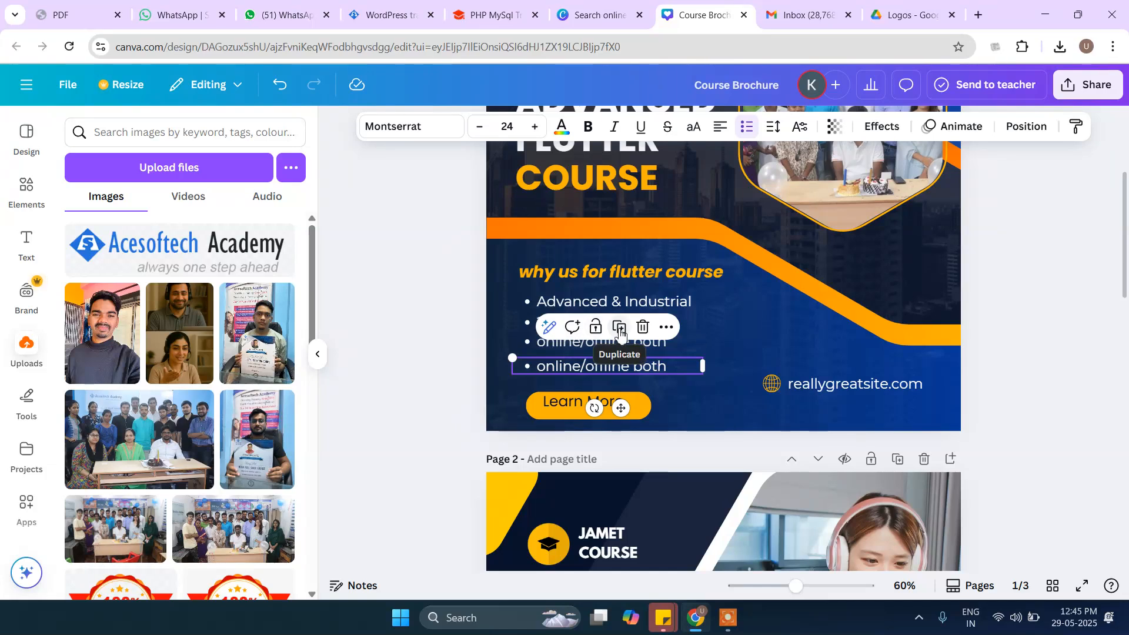
click(1008, 372)
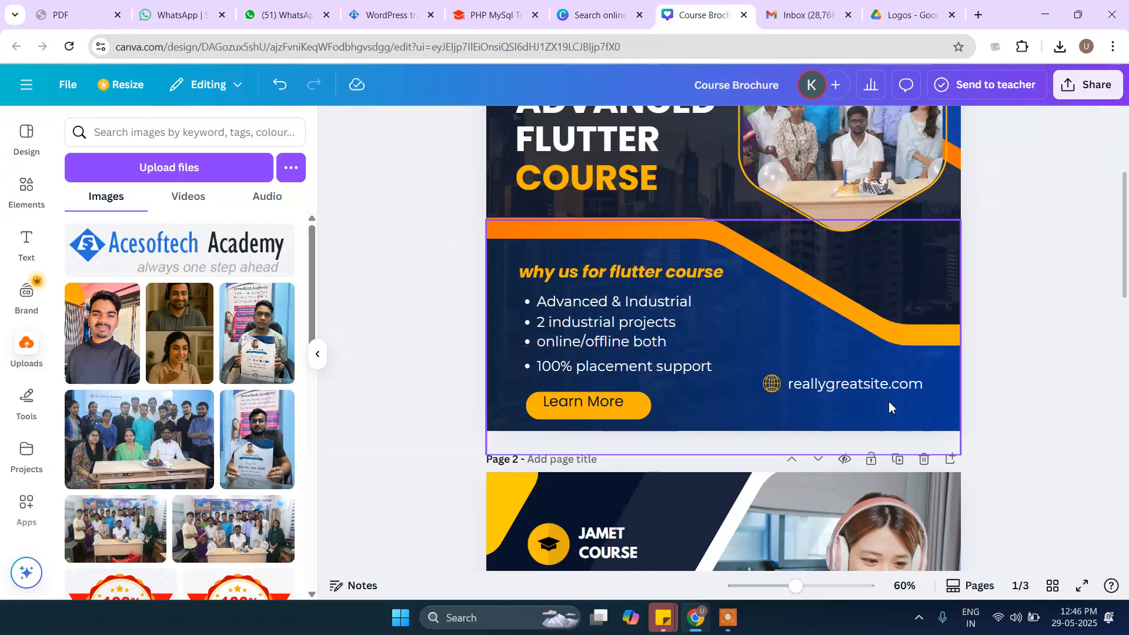
click(573, 404)
drag(584, 408, 585, 412)
click(834, 384)
double_click(835, 383)
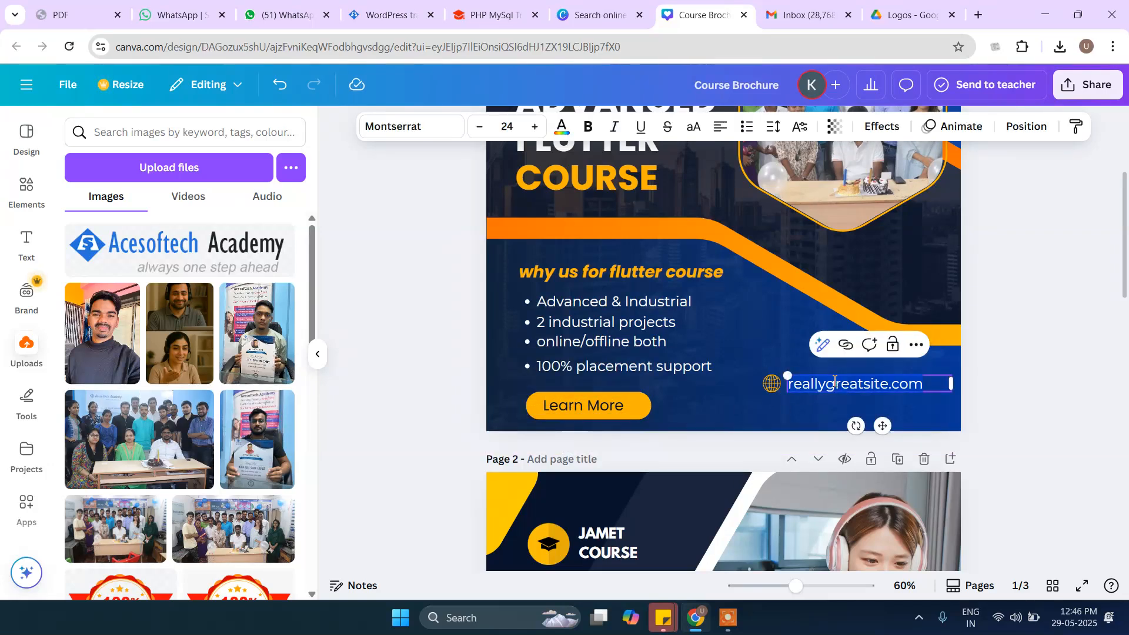
text(www.acesoftech)
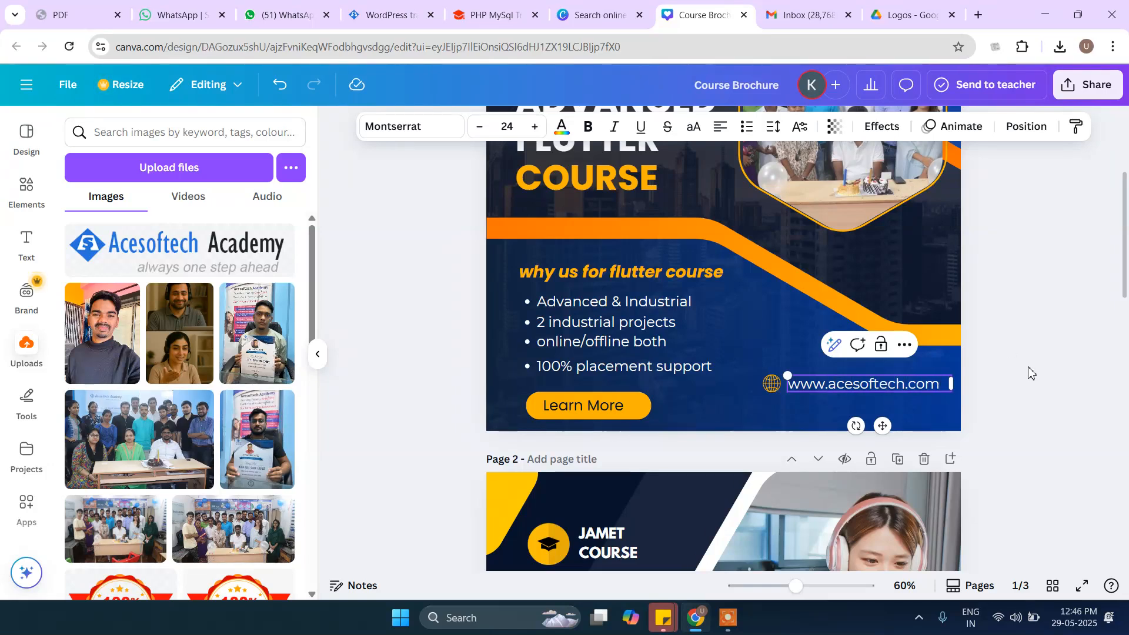
click(1038, 389)
Compare the orange bands on page 1 with the yellow corner shape on page 2, checking their fill colours.
scroll(647, 264, up, 2)
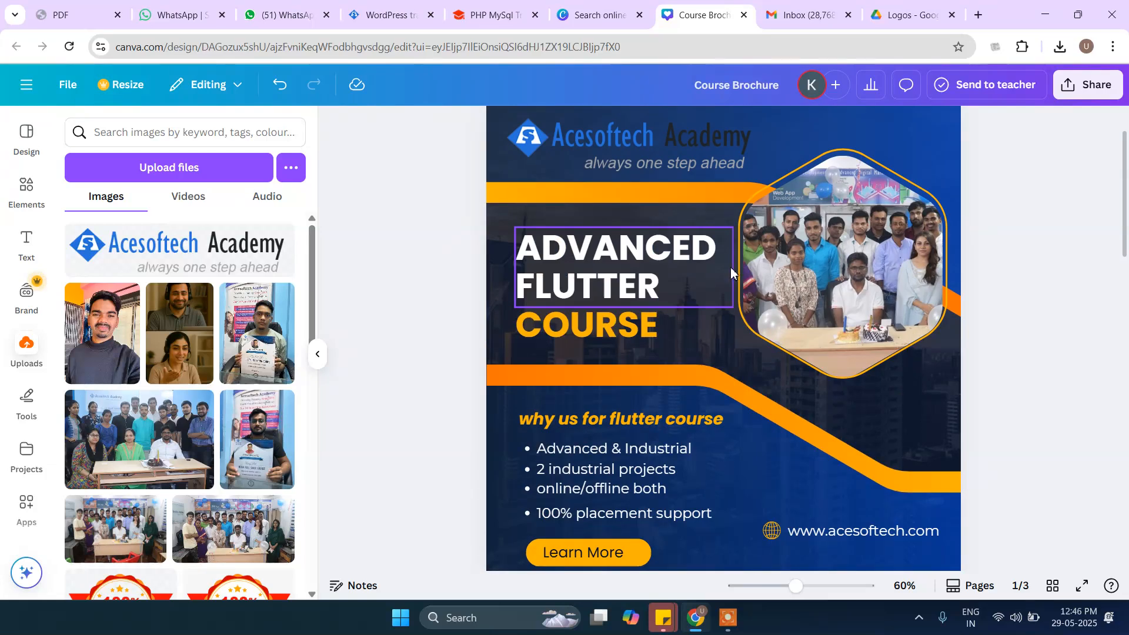
scroll(1092, 365, up, 2)
scroll(1088, 362, down, 2)
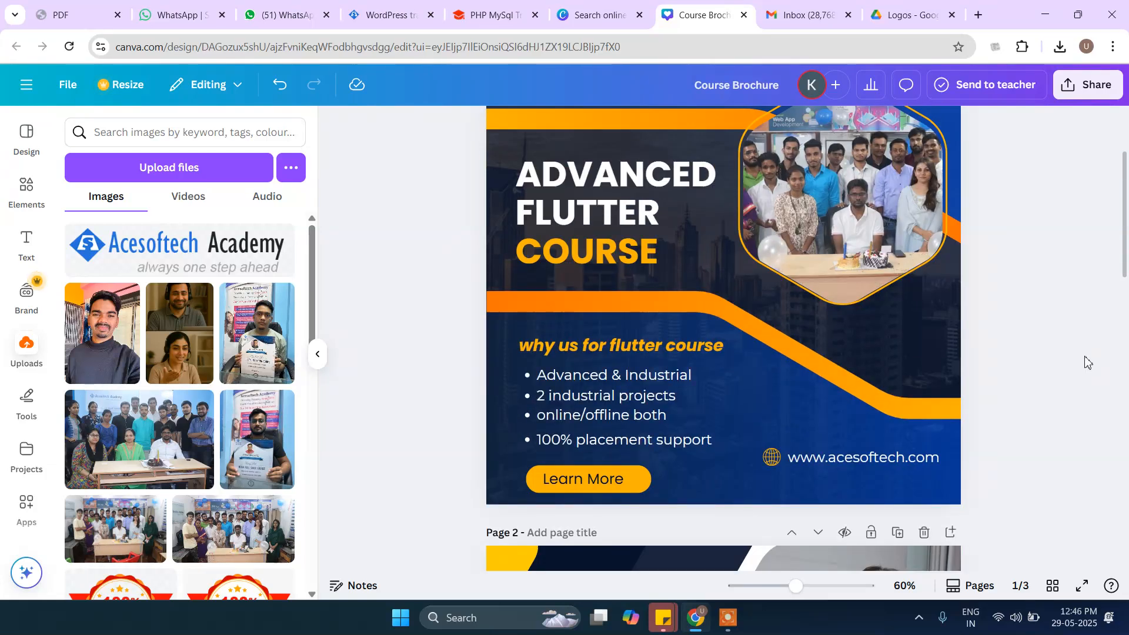
scroll(1087, 363, down, 2)
scroll(1076, 364, down, 4)
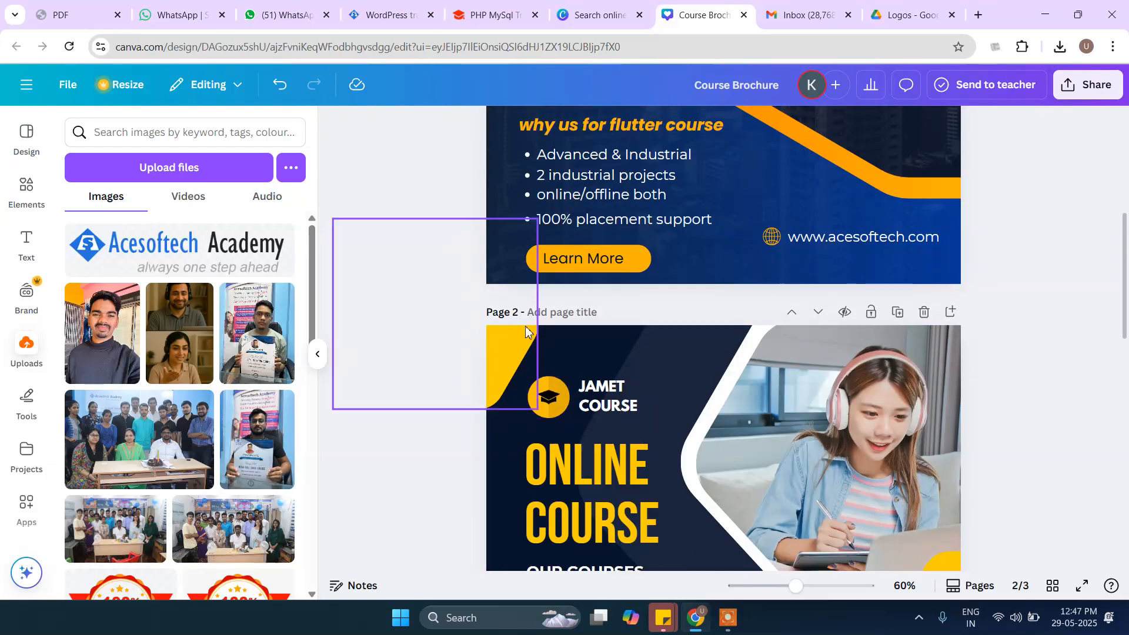
scroll(1014, 330, up, 4)
scroll(1059, 329, up, 6)
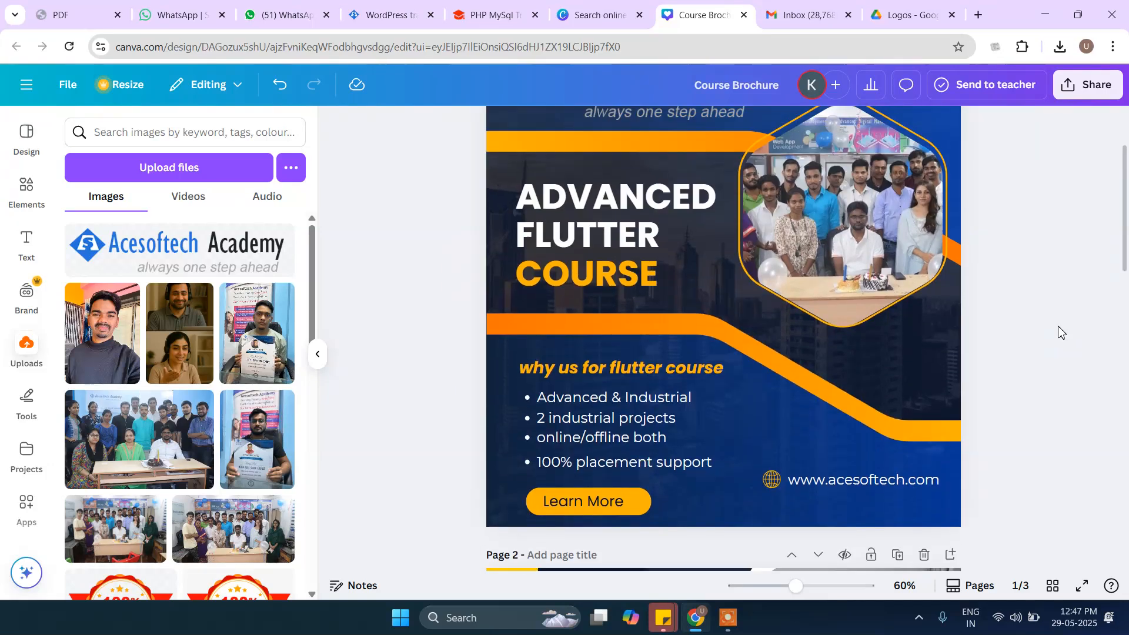
click(675, 273)
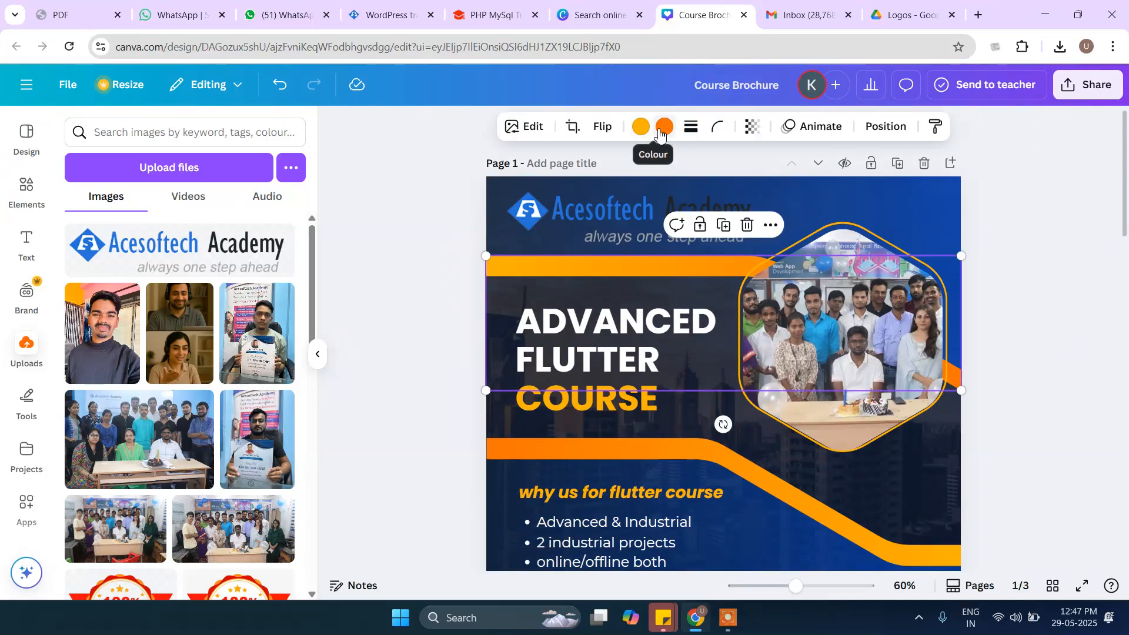
scroll(1024, 406, down, 8)
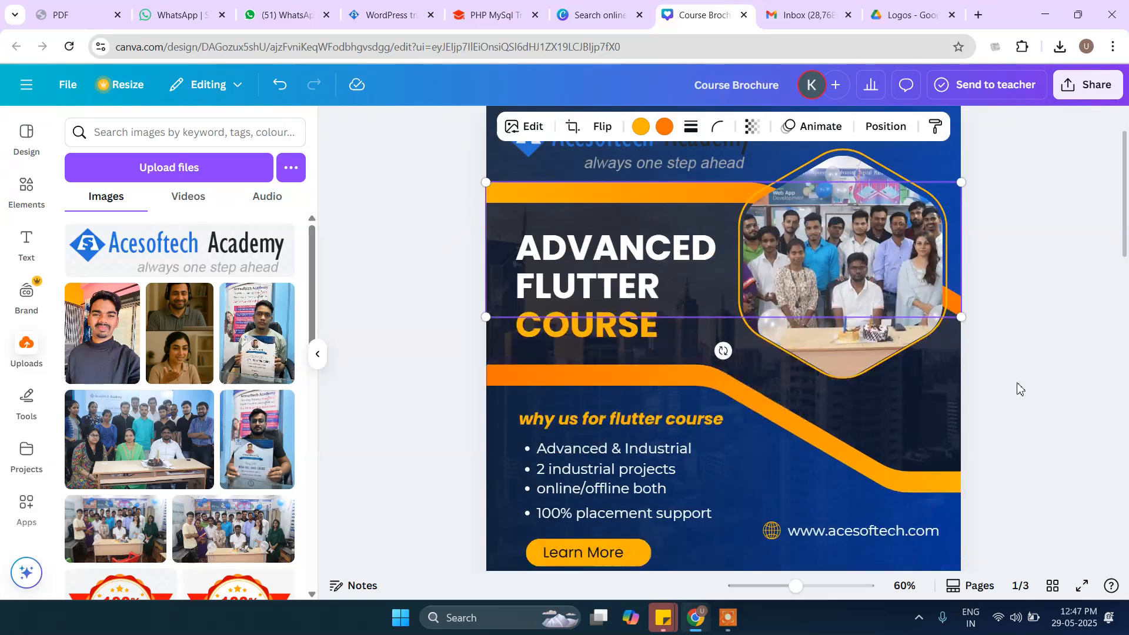
click(492, 280)
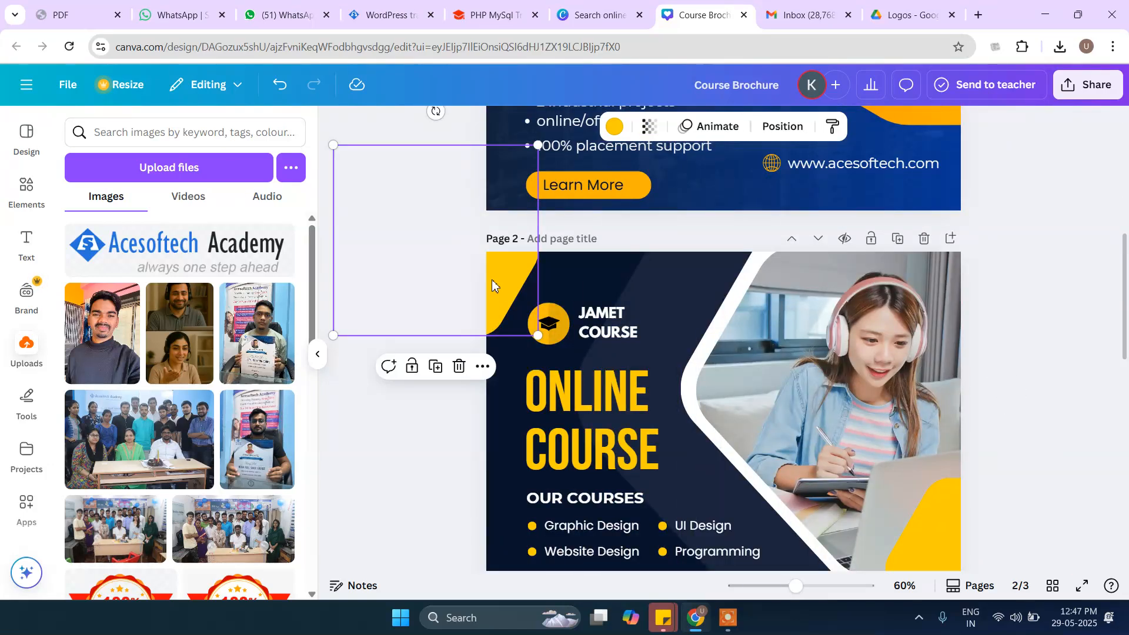
click(996, 290)
scroll(971, 290, up, 5)
scroll(594, 282, up, 2)
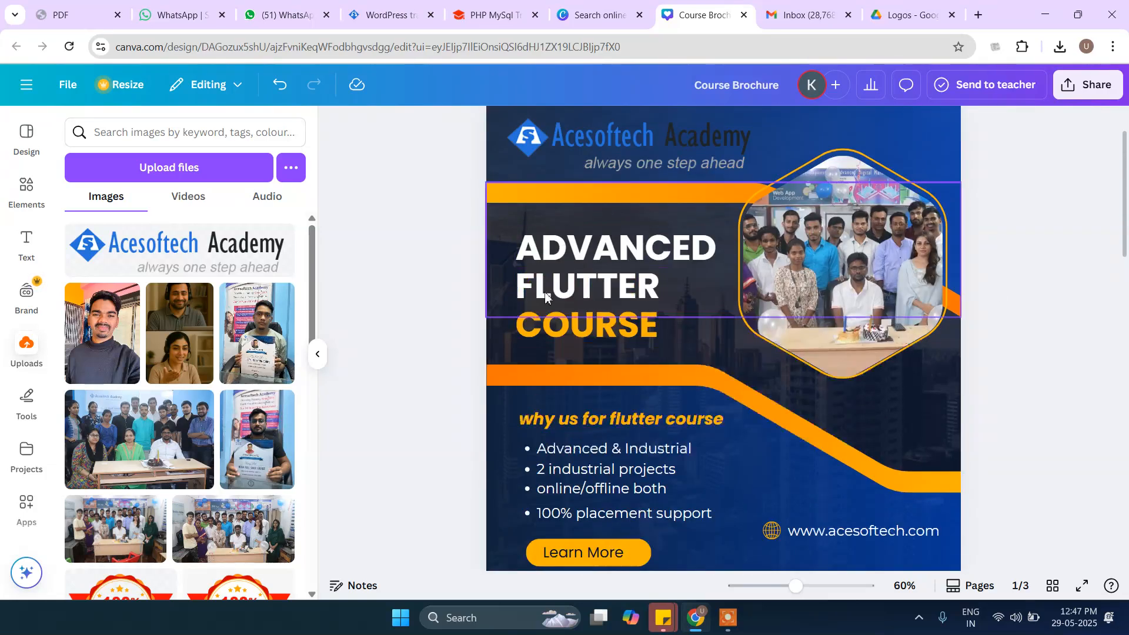
Copy the orange hex code #FC7201 from the lower diagonal band on page 1.
click(513, 372)
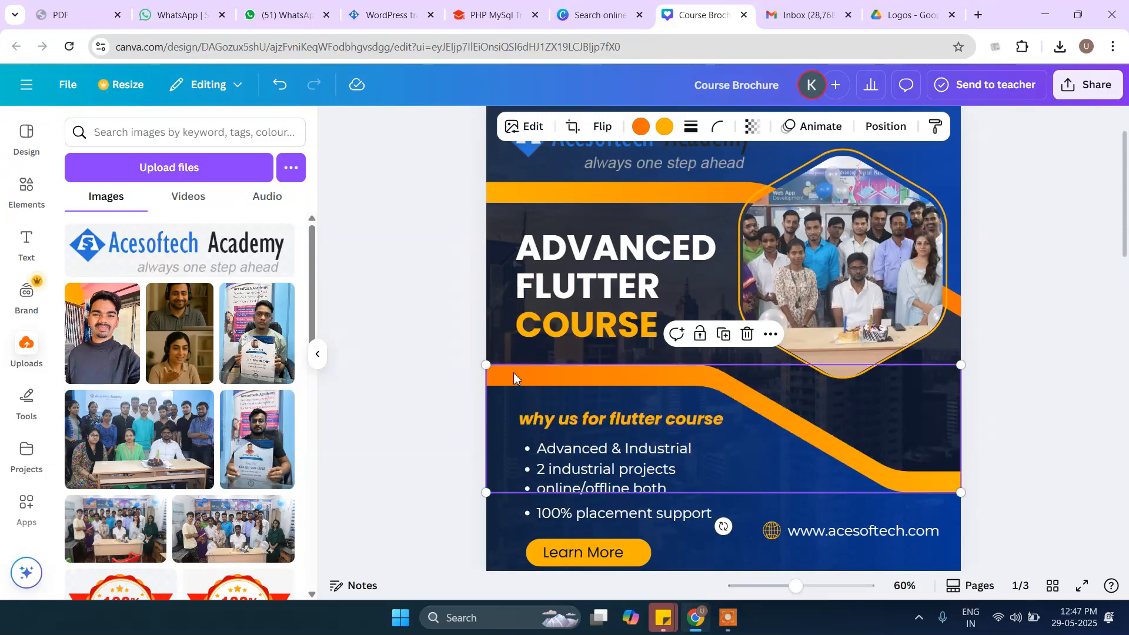
click(642, 129)
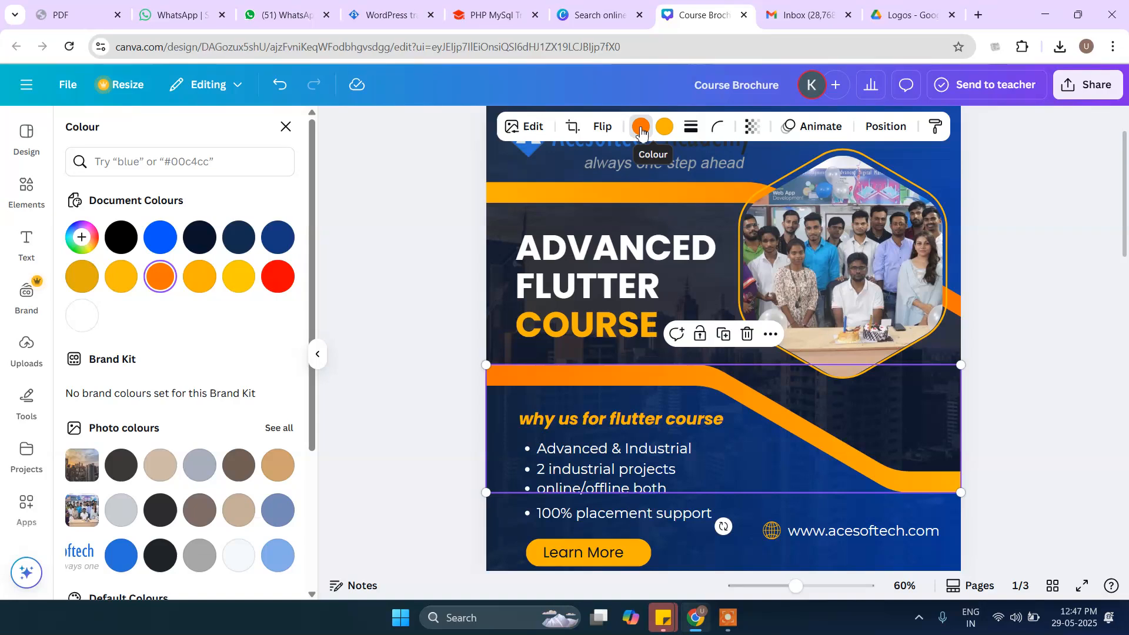
click(81, 241)
key(ctrl+c)
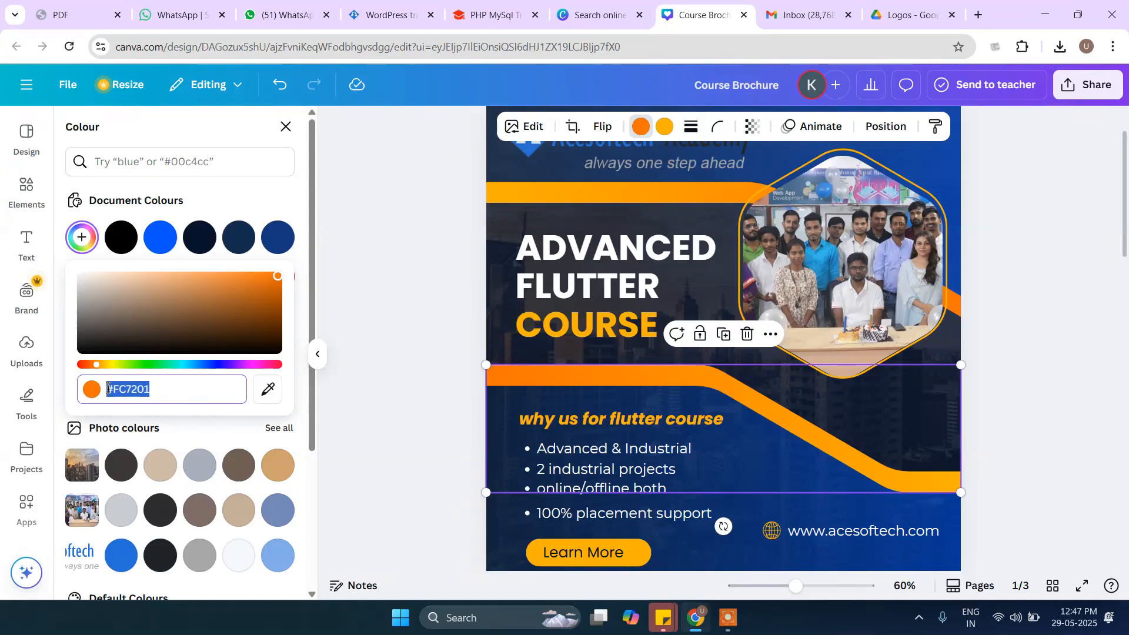
click(1007, 288)
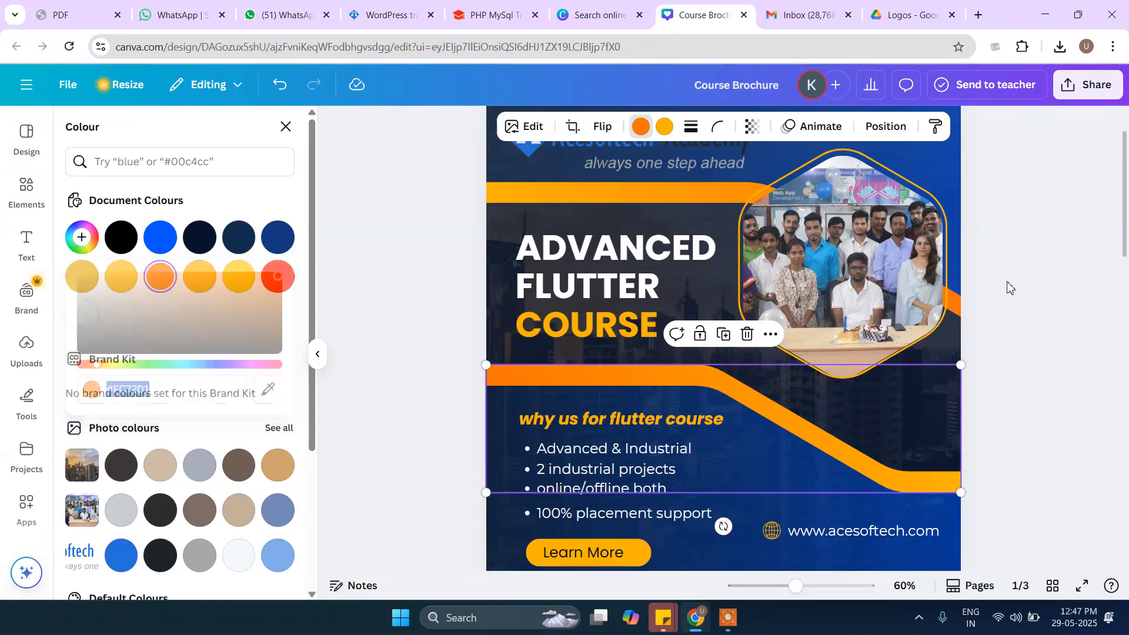
Recolour the yellow shape in page 2's upper-left corner with the copied orange #FC7201.
scroll(1010, 294, down, 5)
click(493, 320)
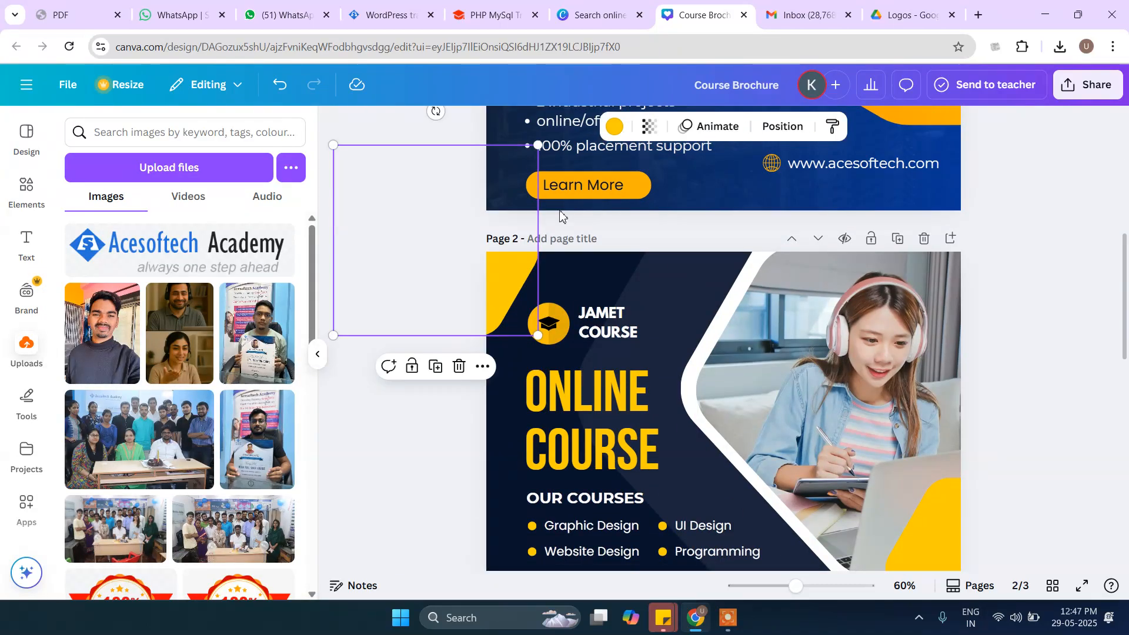
click(615, 126)
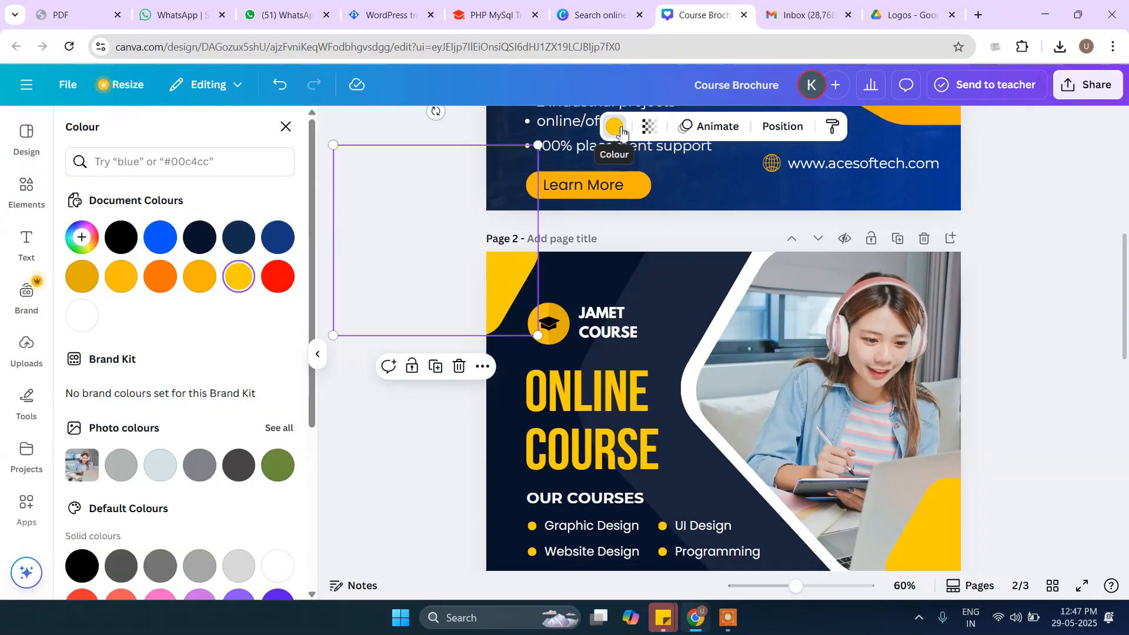
click(80, 239)
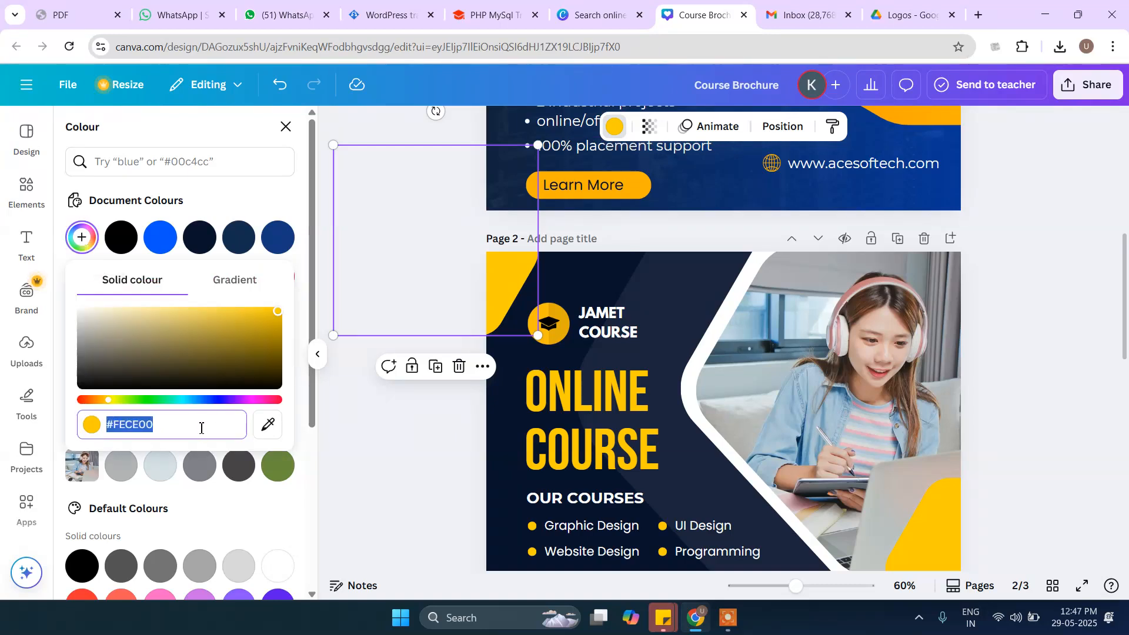
key(ctrl+v)
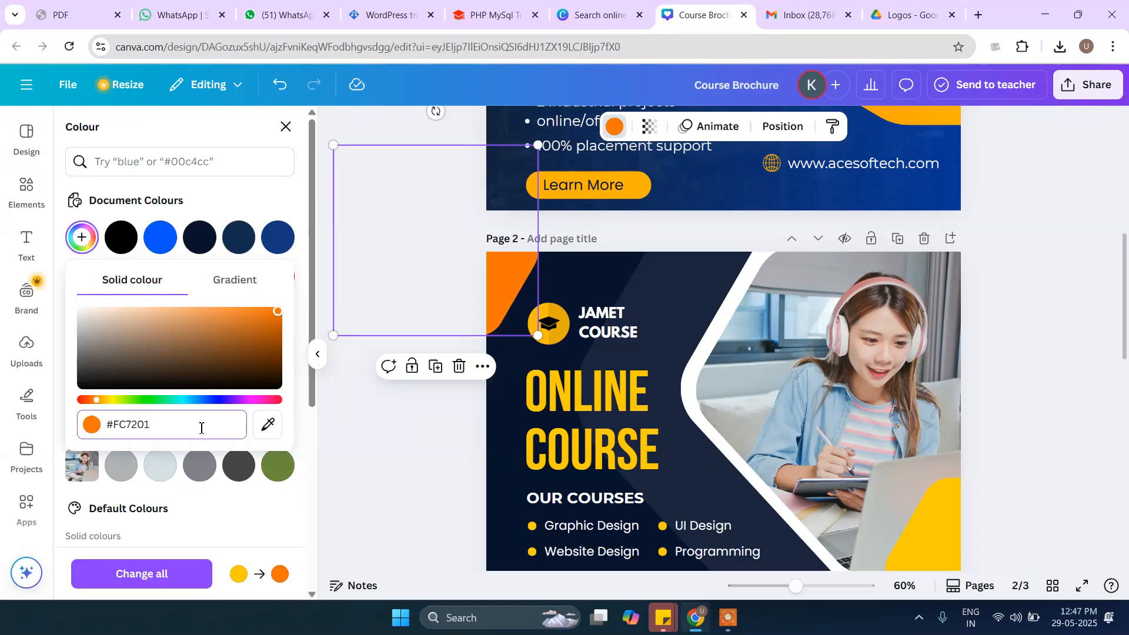
click(1044, 314)
scroll(1016, 269, up, 1)
click(1076, 233)
Recolour the yellow shape at page 2's right edge with the copied orange #FC7201.
scroll(646, 310, up, 4)
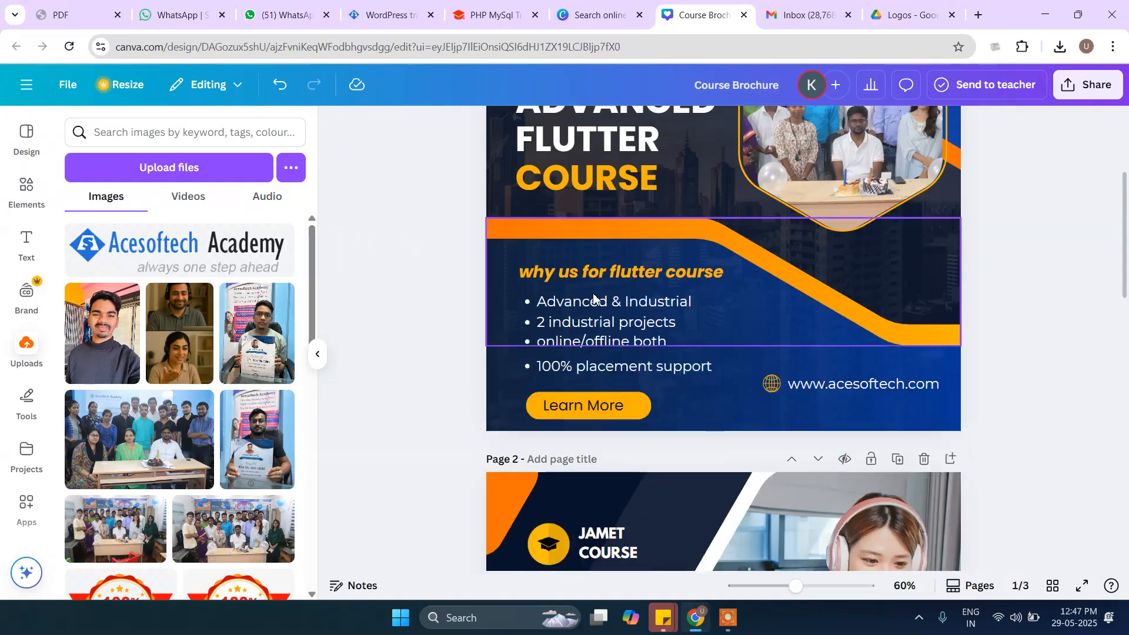
scroll(600, 294, down, 4)
scroll(626, 294, down, 5)
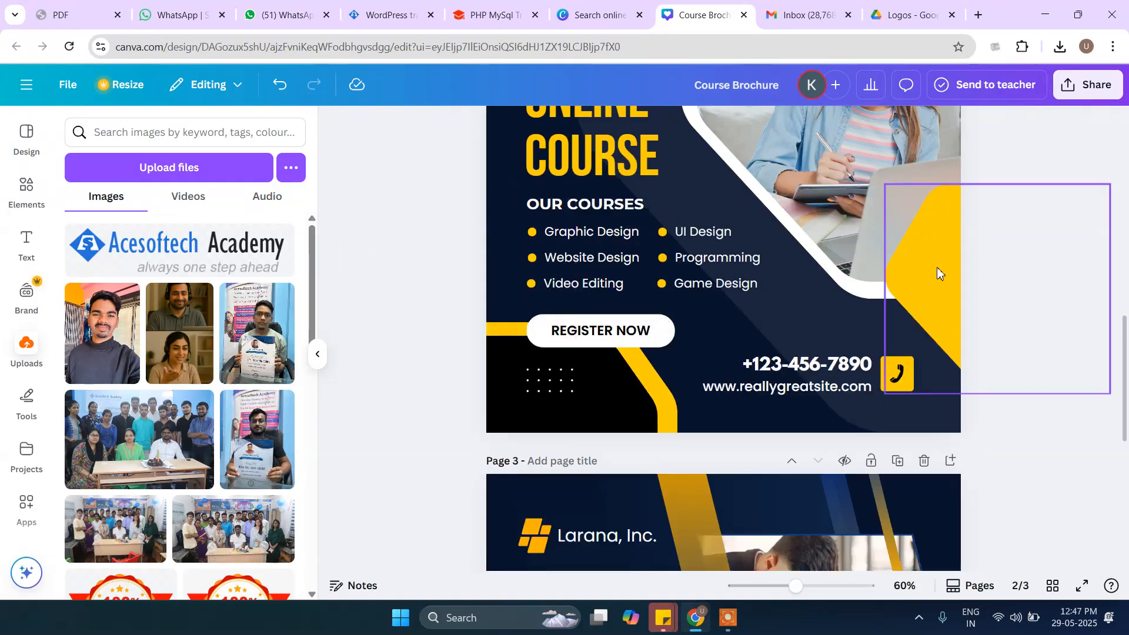
click(938, 269)
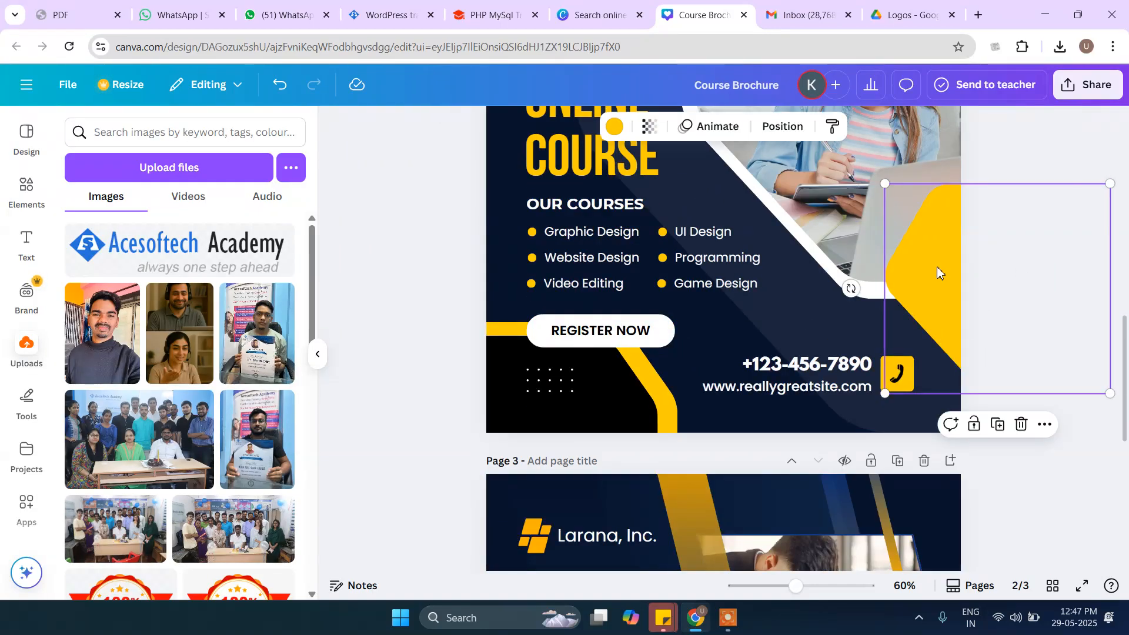
click(615, 127)
click(83, 238)
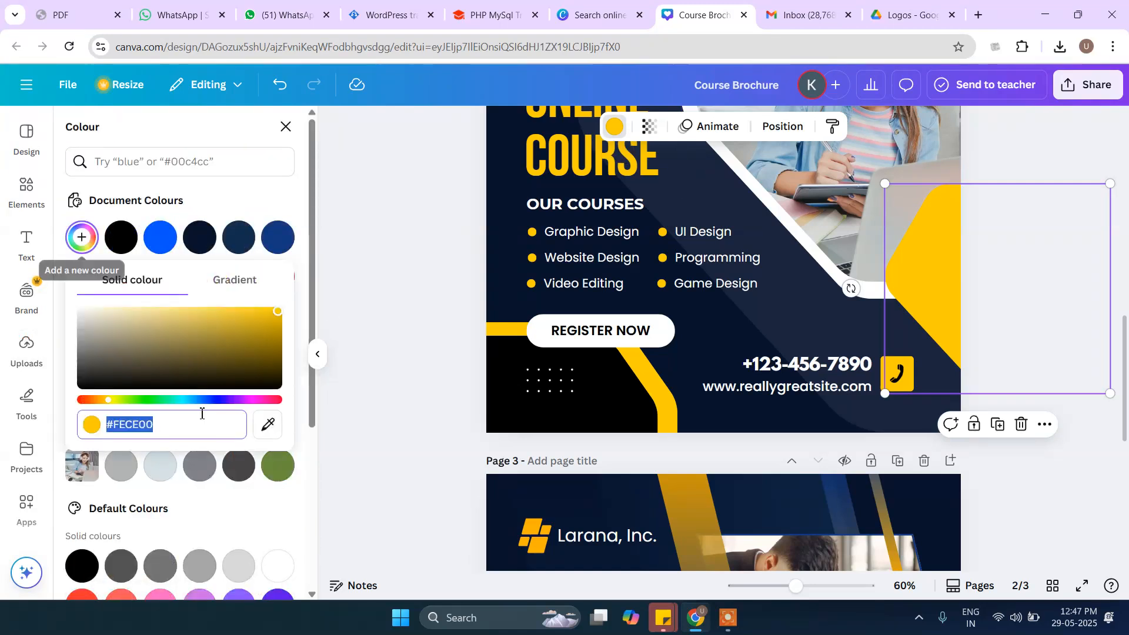
key(ctrl+v)
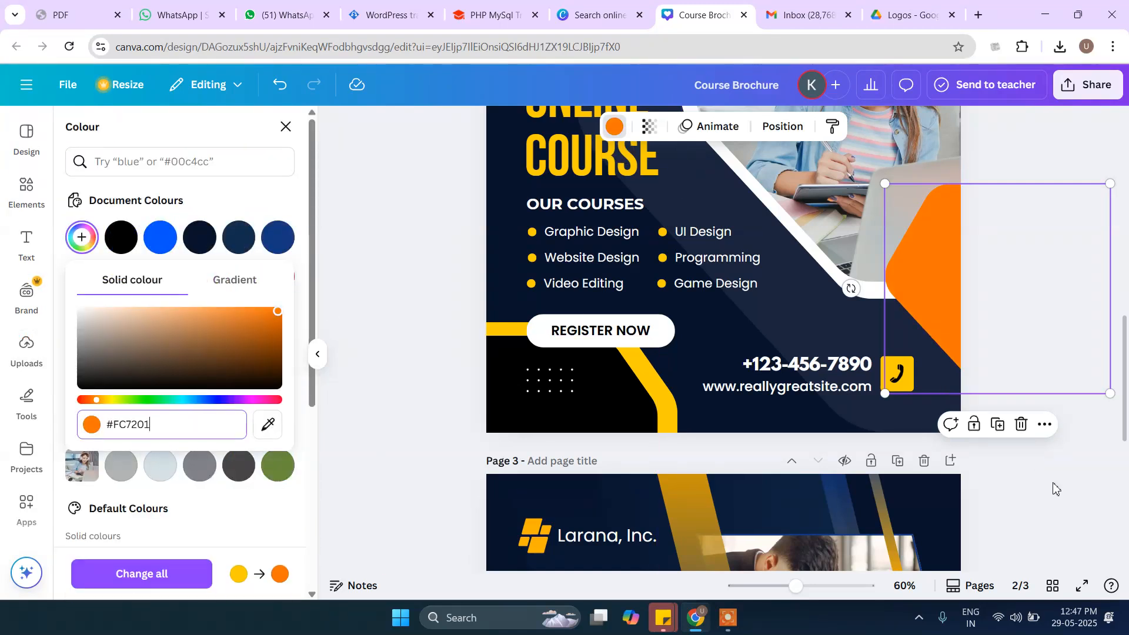
key(Escape)
Recolour the yellow angled band around the black lower-left corner of page 2 with the copied orange #FC7201.
scroll(741, 335, up, 10)
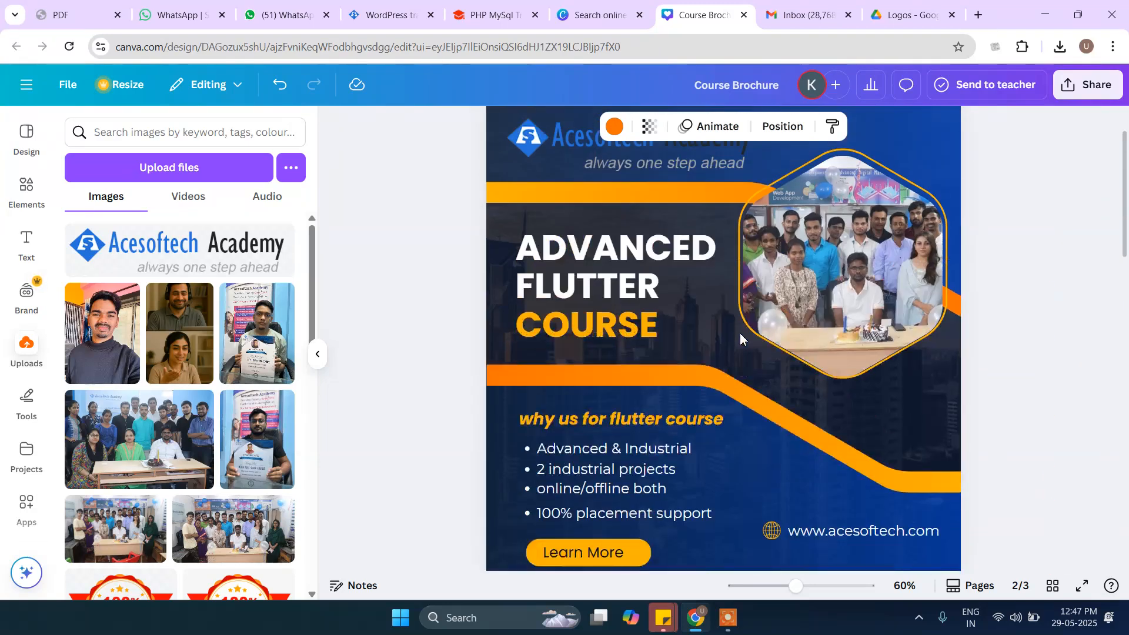
scroll(729, 323, down, 10)
scroll(615, 334, up, 3)
scroll(618, 326, down, 8)
scroll(669, 320, up, 1)
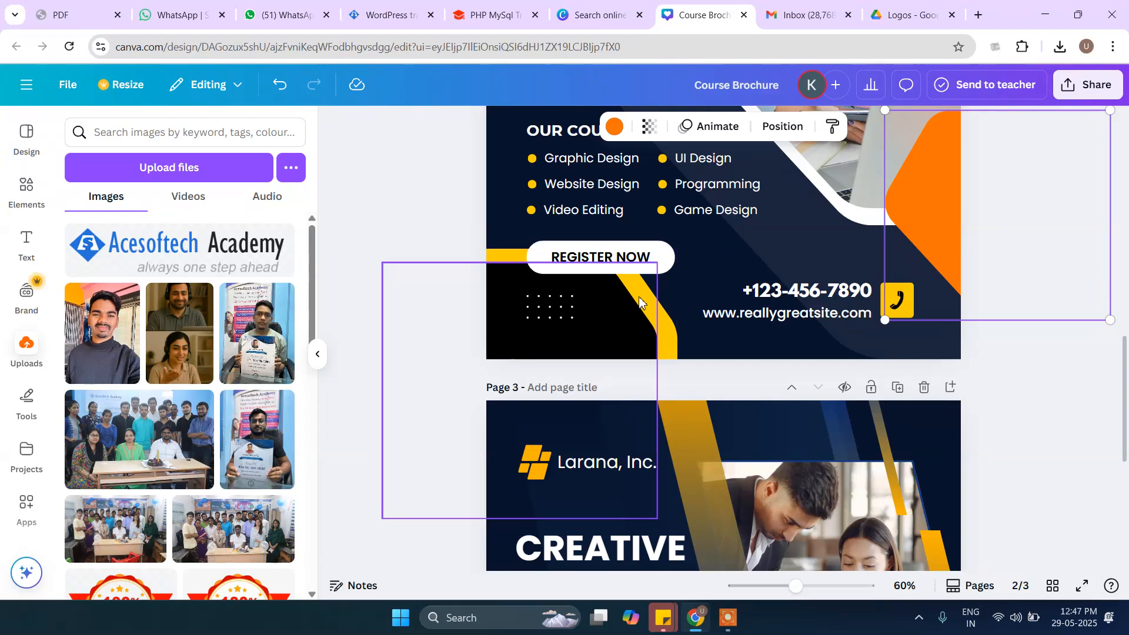
click(668, 343)
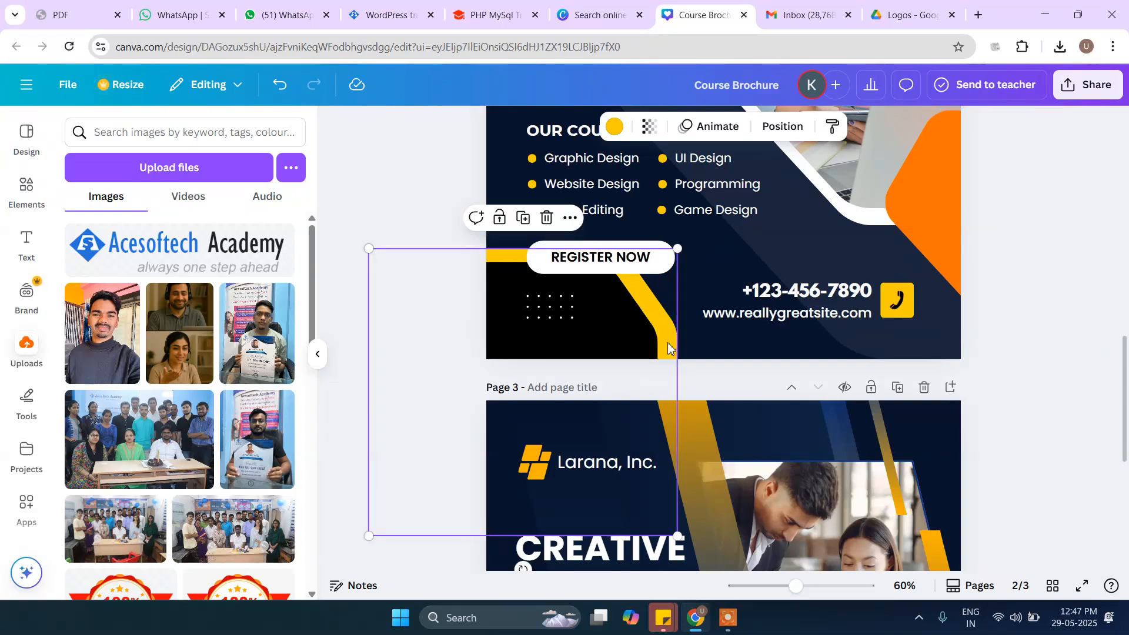
click(616, 127)
click(83, 237)
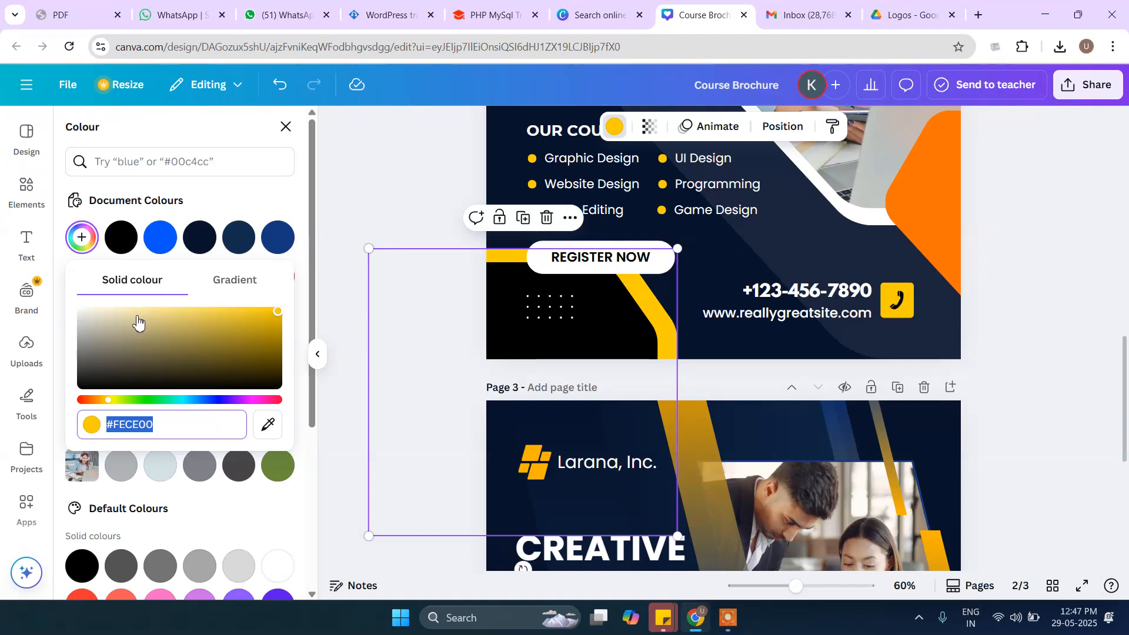
key(ctrl+v)
click(383, 210)
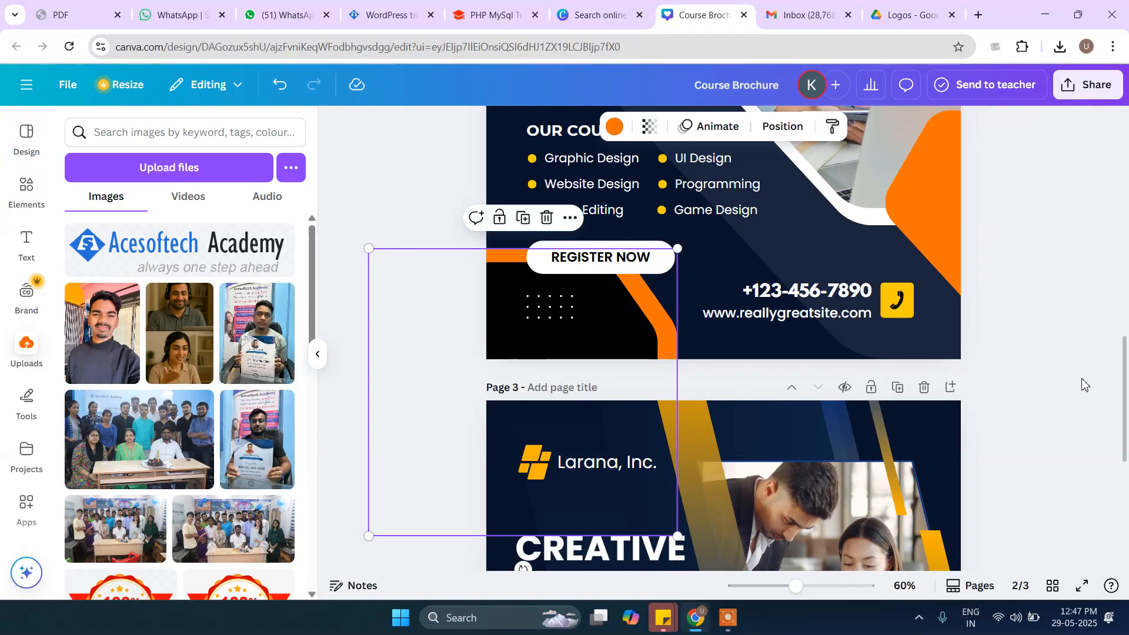
click(1004, 371)
Change the text colour of page 2's ONLINE COURSE heading to the copied orange #FC7201.
scroll(1075, 358, up, 5)
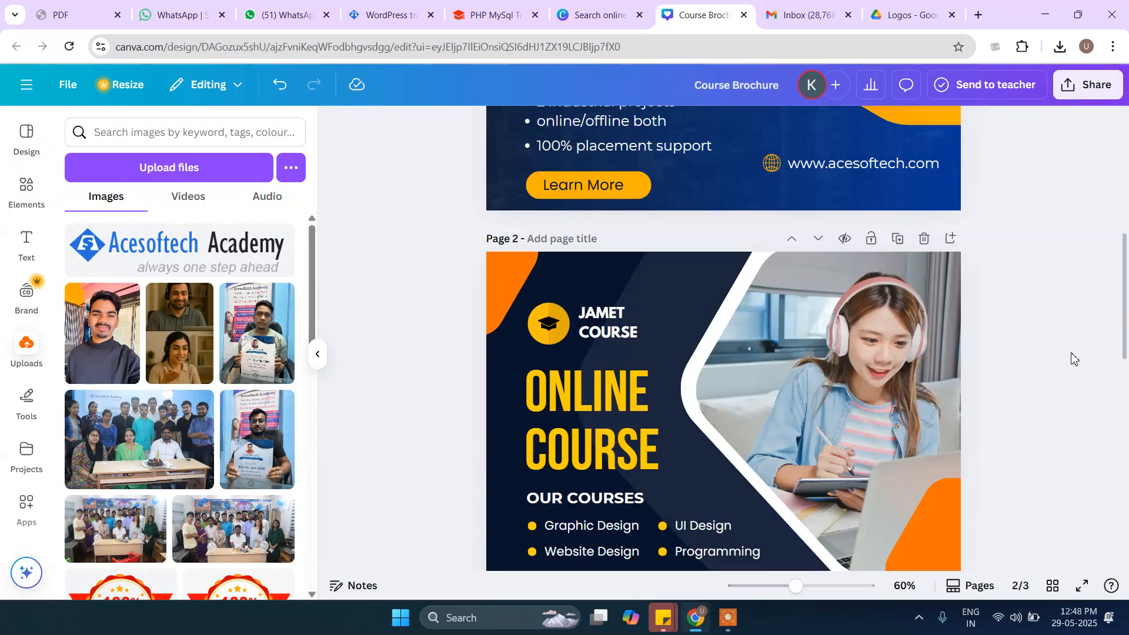
scroll(1075, 359, down, 2)
scroll(1074, 359, down, 1)
click(601, 261)
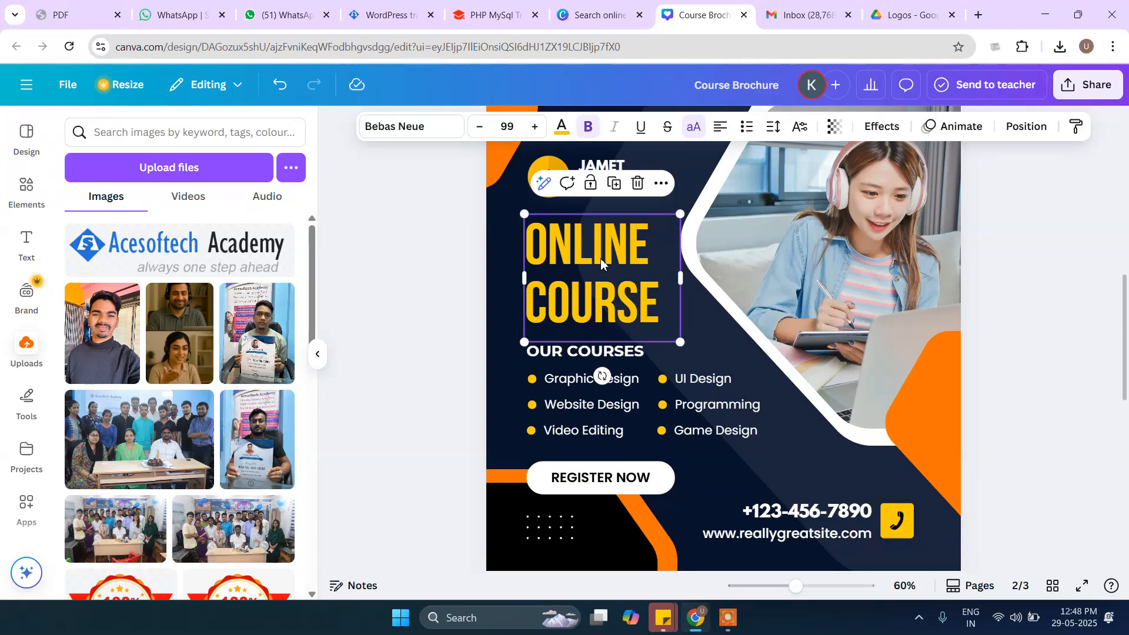
click(562, 126)
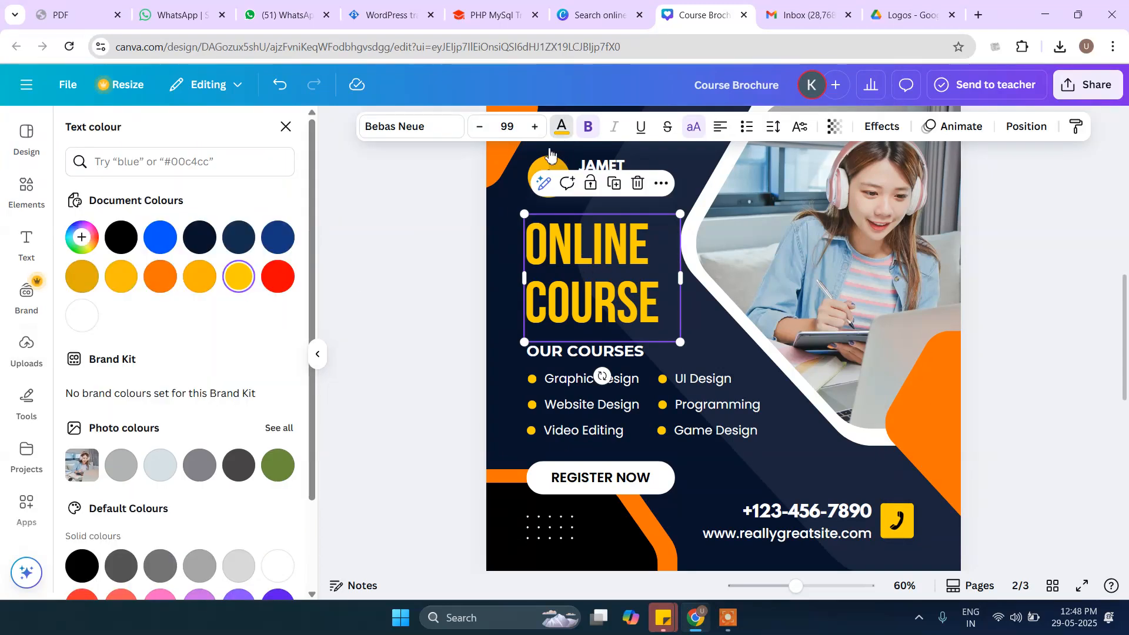
click(82, 239)
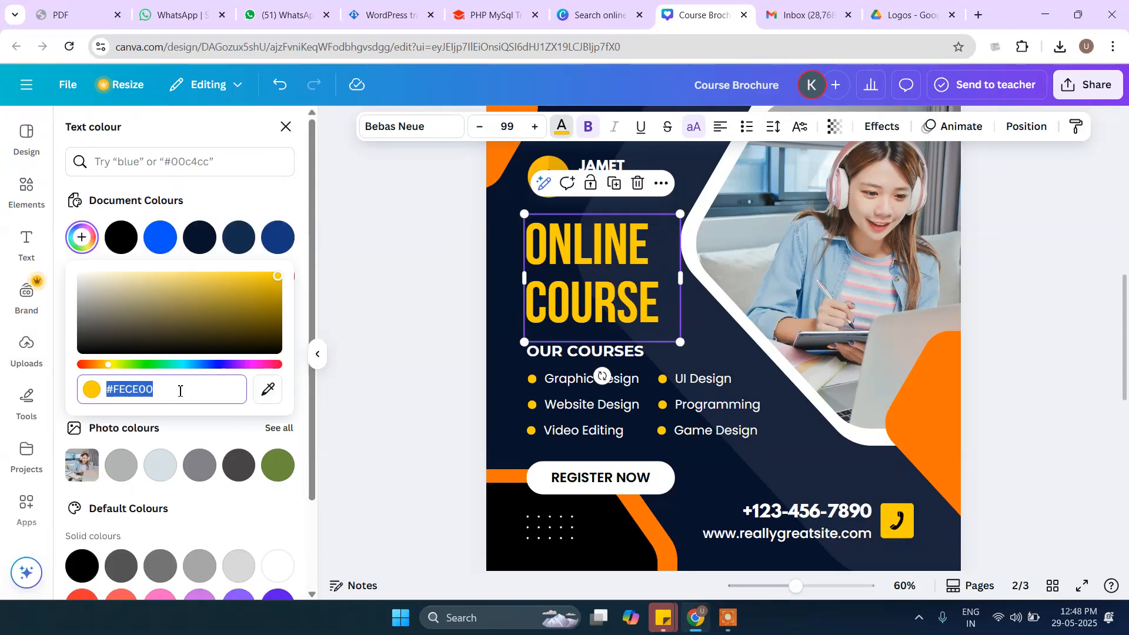
key(ctrl+v)
key(Escape)
scroll(992, 353, up, 10)
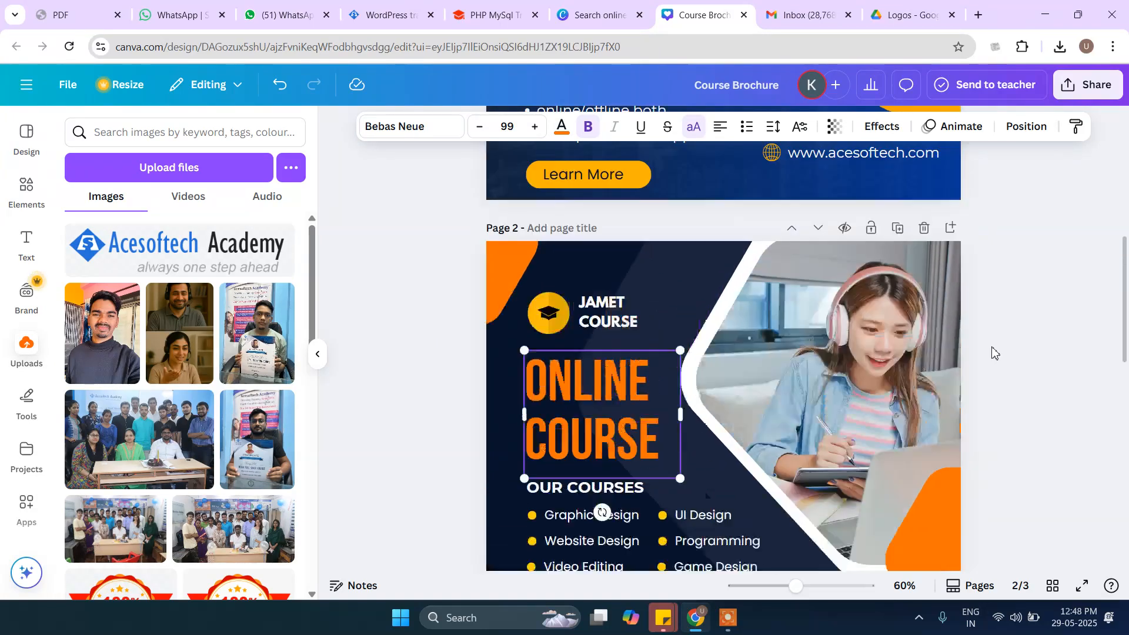
scroll(994, 365, down, 10)
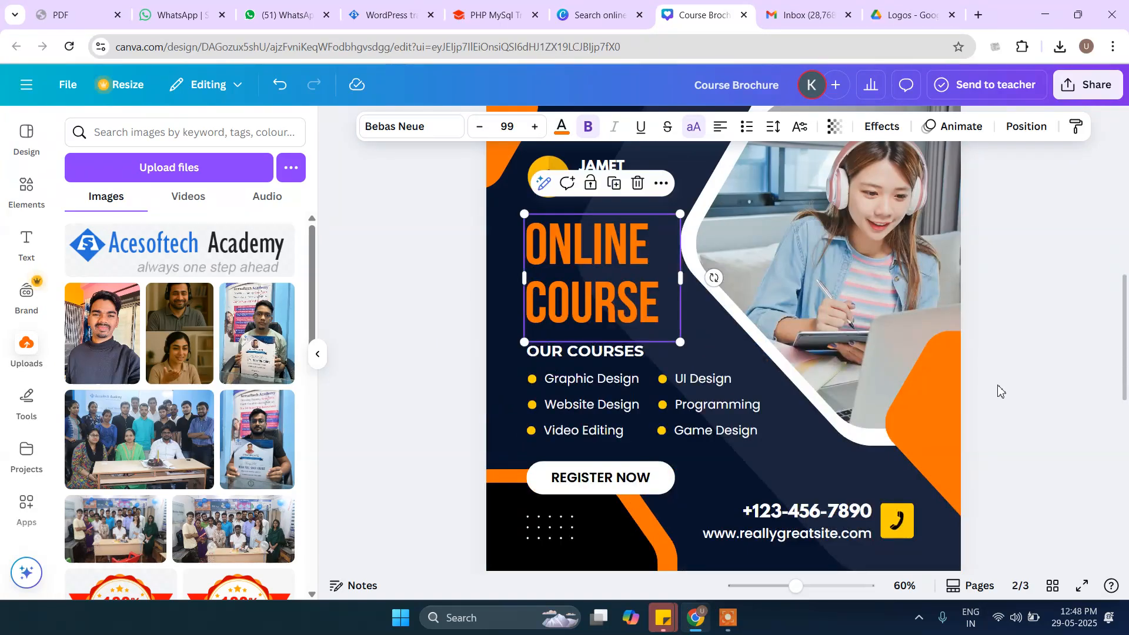
Change the yellow gradient colour of the slanted stripe at page 3's right edge to #FC7201.
scroll(1006, 391, down, 4)
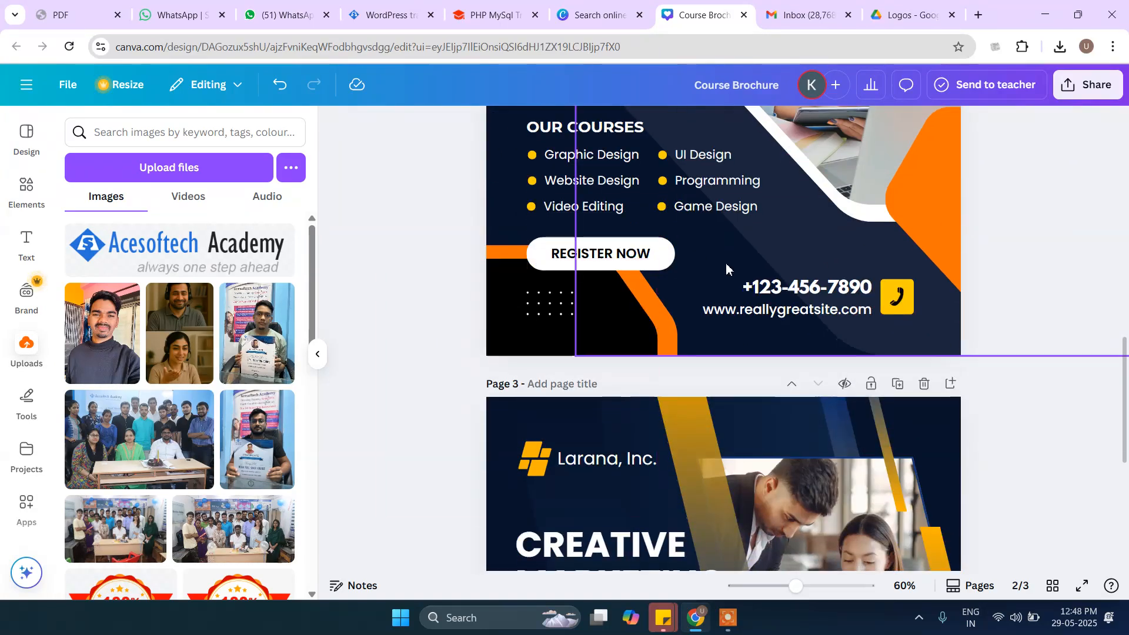
scroll(726, 270, down, 4)
scroll(725, 271, down, 1)
scroll(603, 310, up, 2)
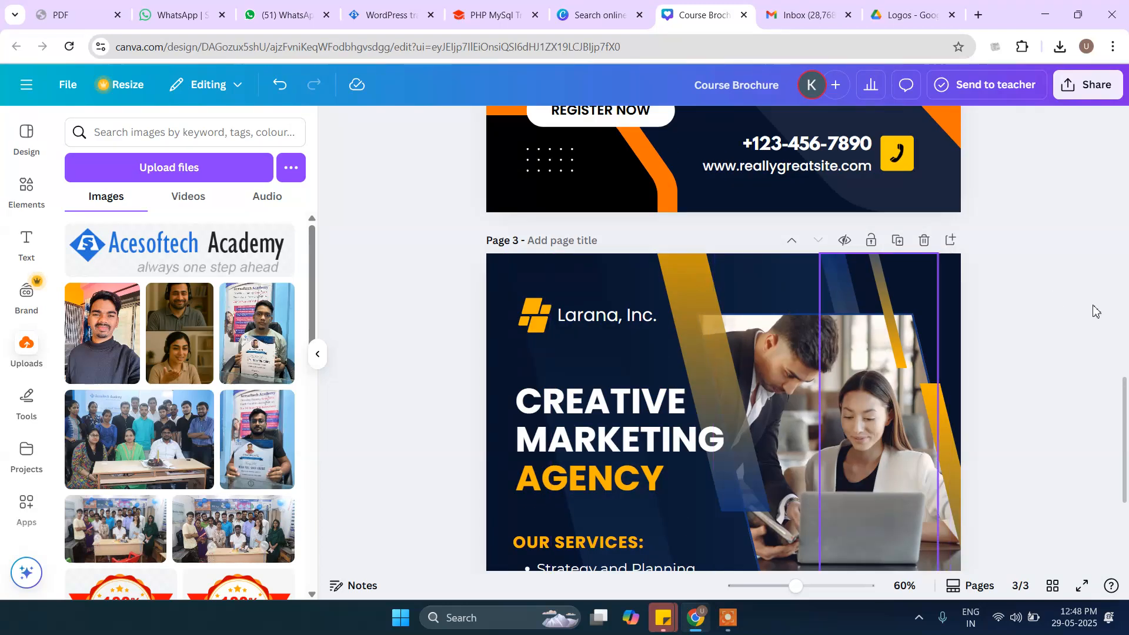
scroll(1094, 312, down, 3)
scroll(965, 214, up, 3)
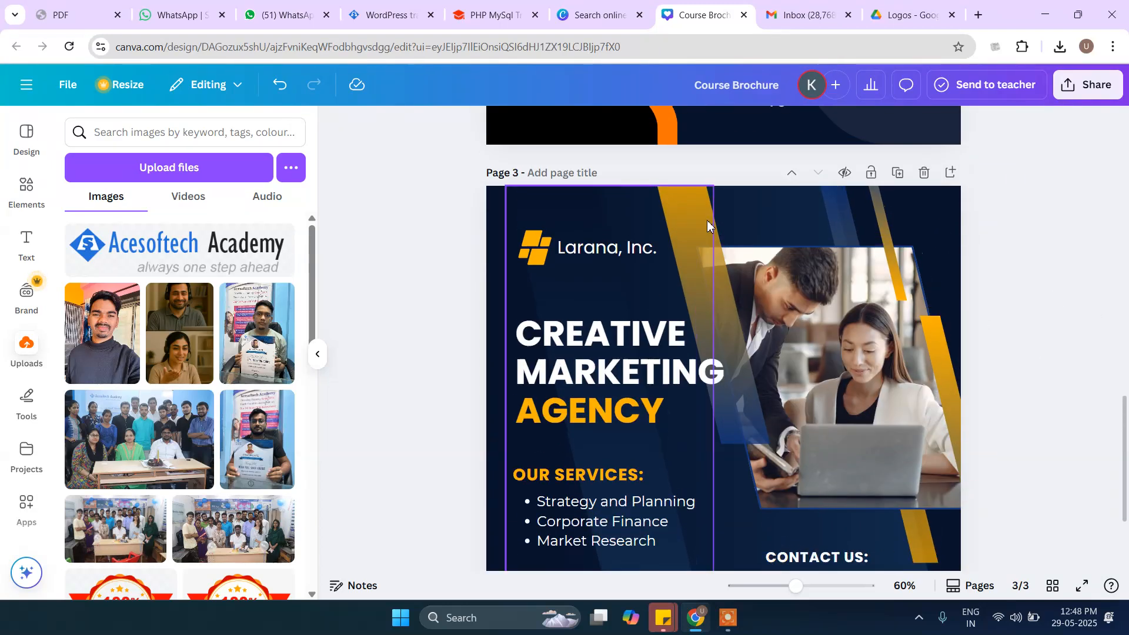
click(689, 200)
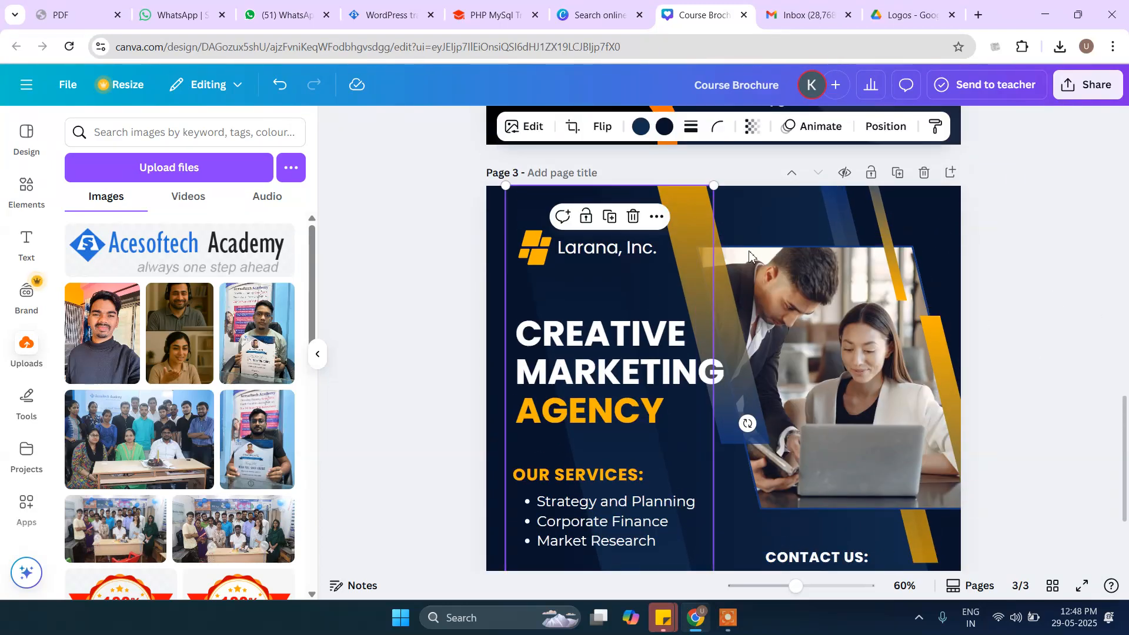
click(938, 369)
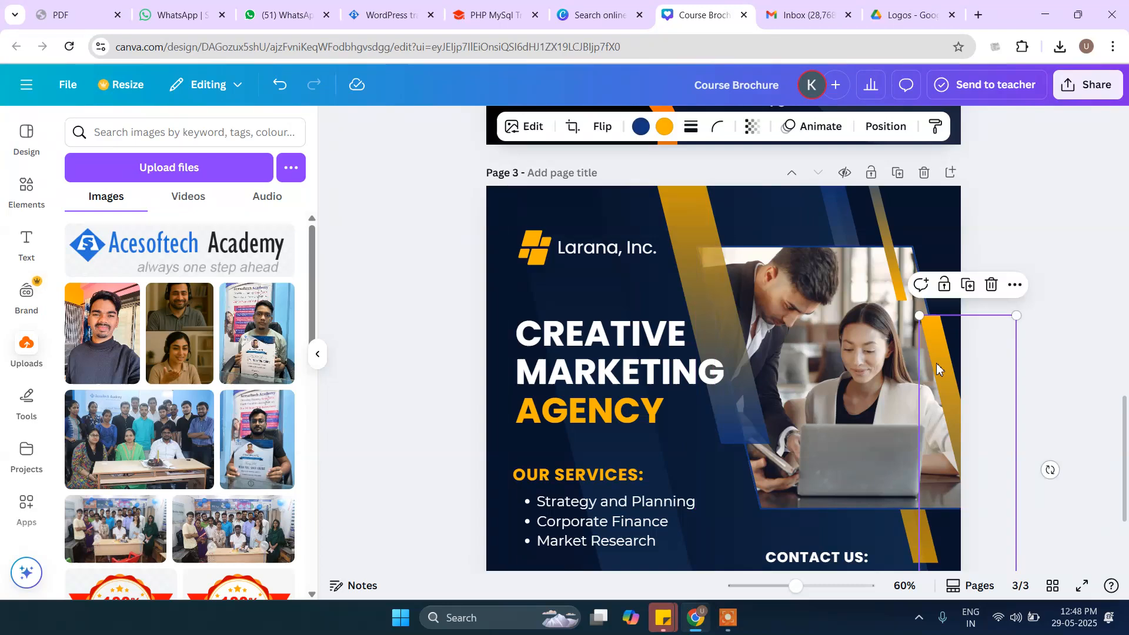
click(664, 125)
click(78, 238)
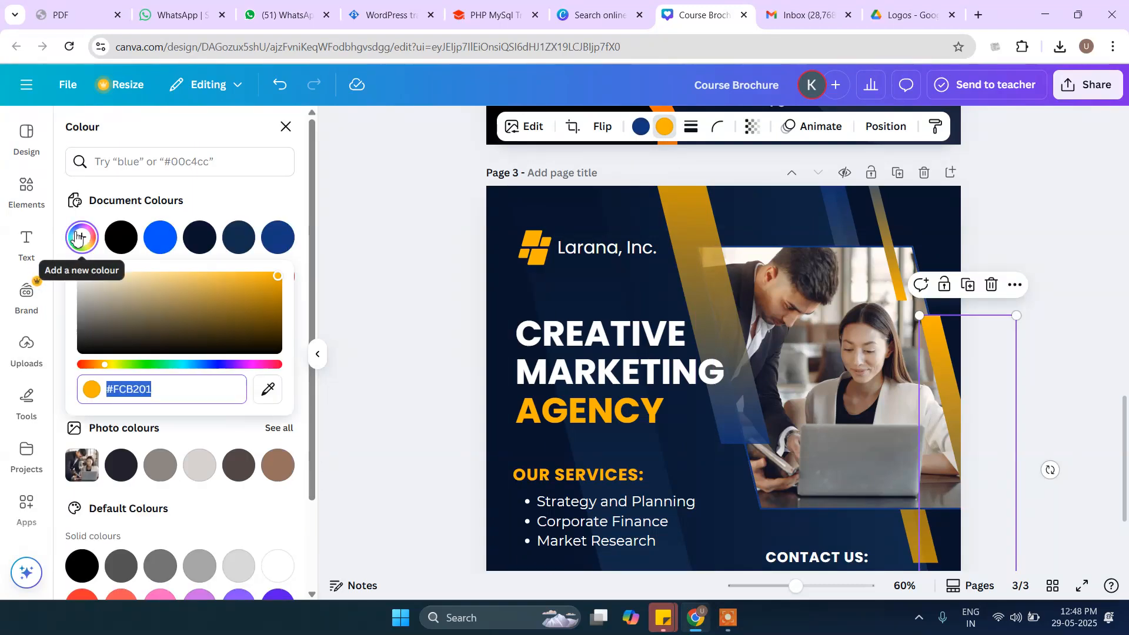
text(#FC7201)
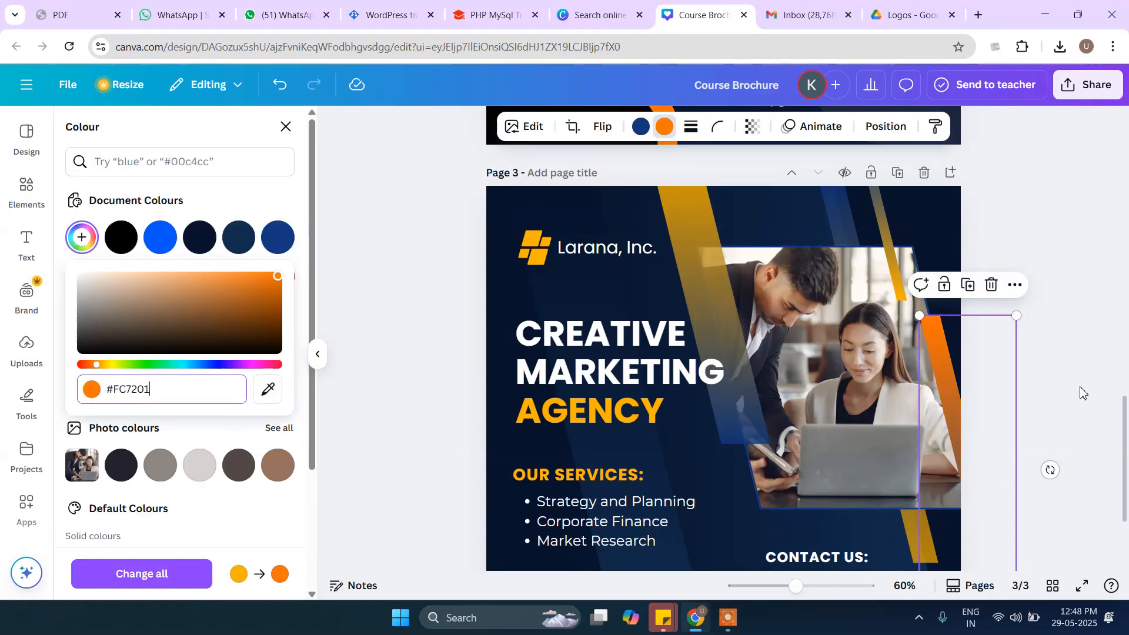
click(1082, 392)
Copy the Acesoftech Academy logo from the top of page 1.
scroll(1080, 391, down, 3)
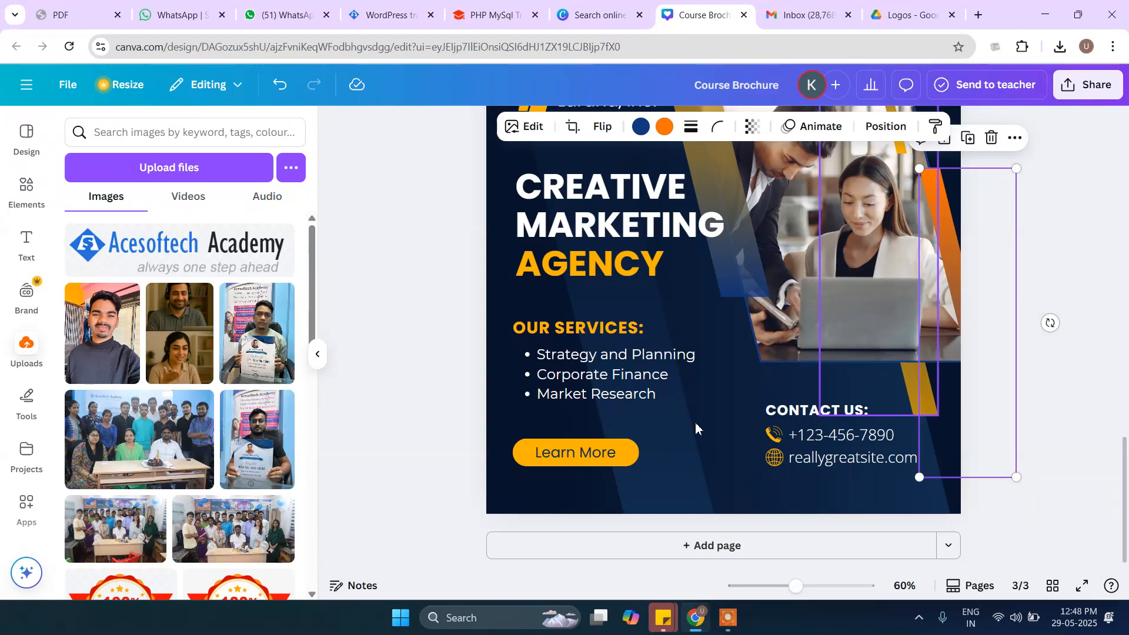
scroll(646, 453, up, 15)
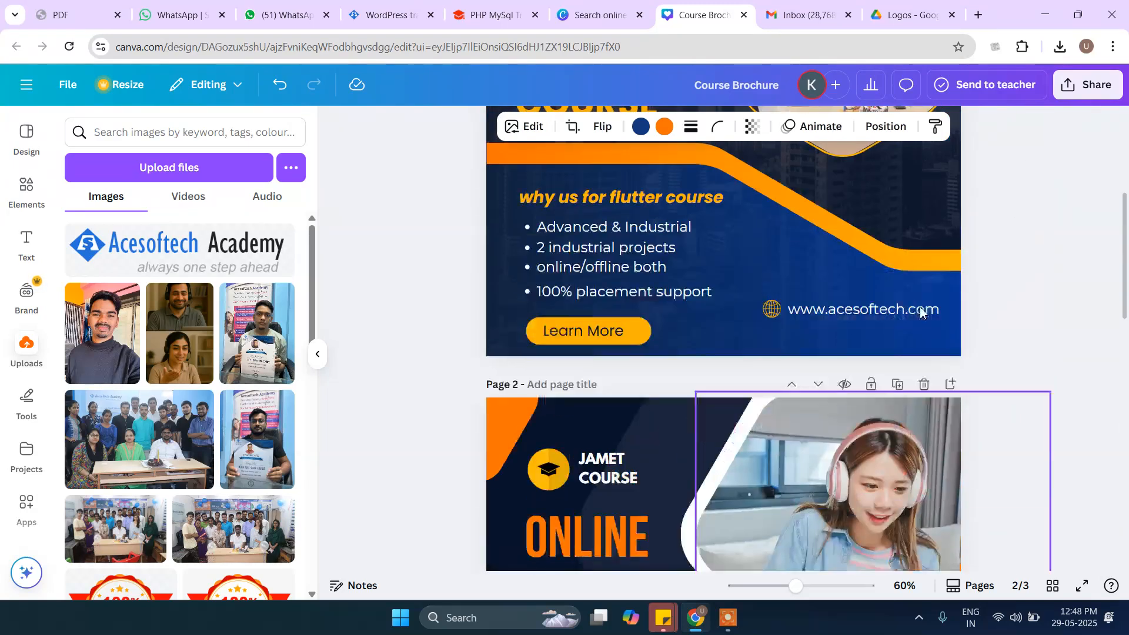
scroll(920, 307, down, 12)
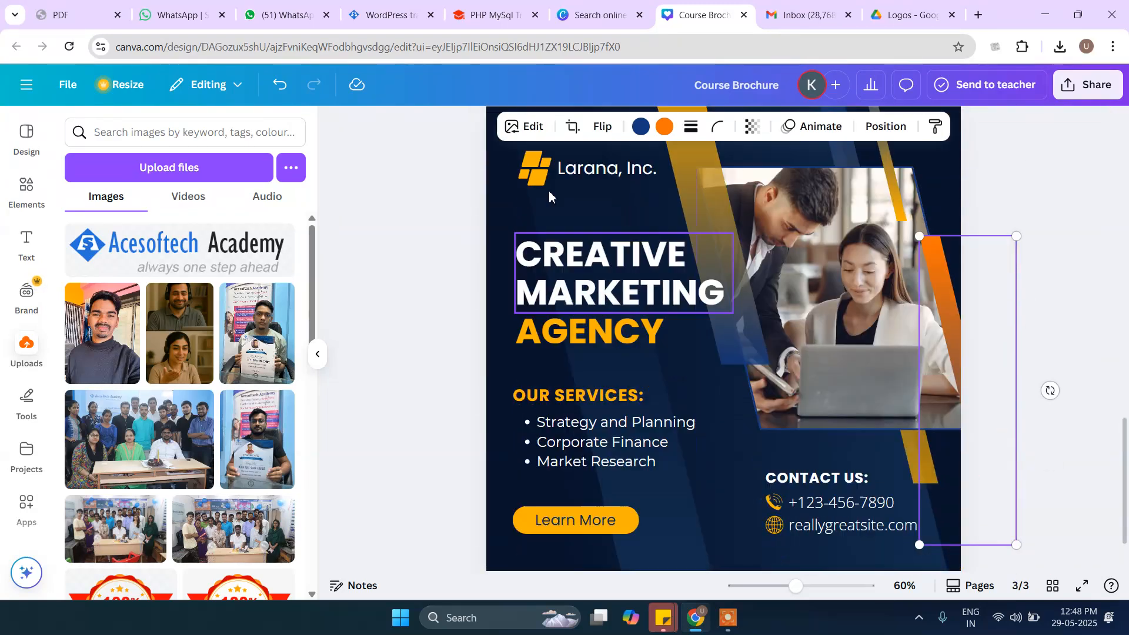
scroll(534, 175, up, 3)
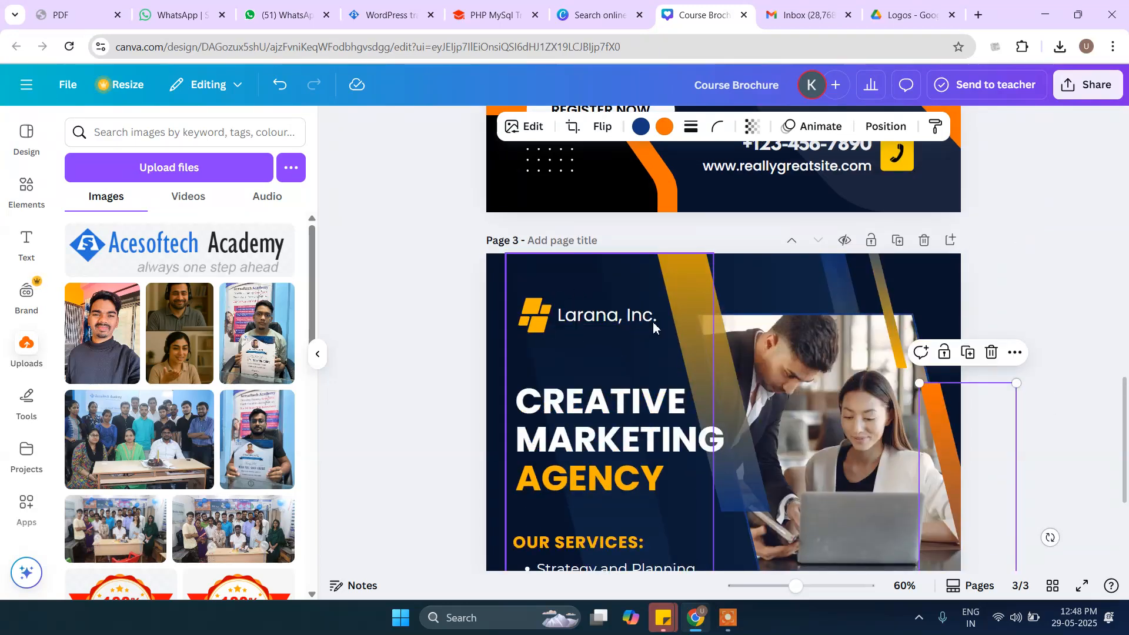
scroll(572, 336, up, 14)
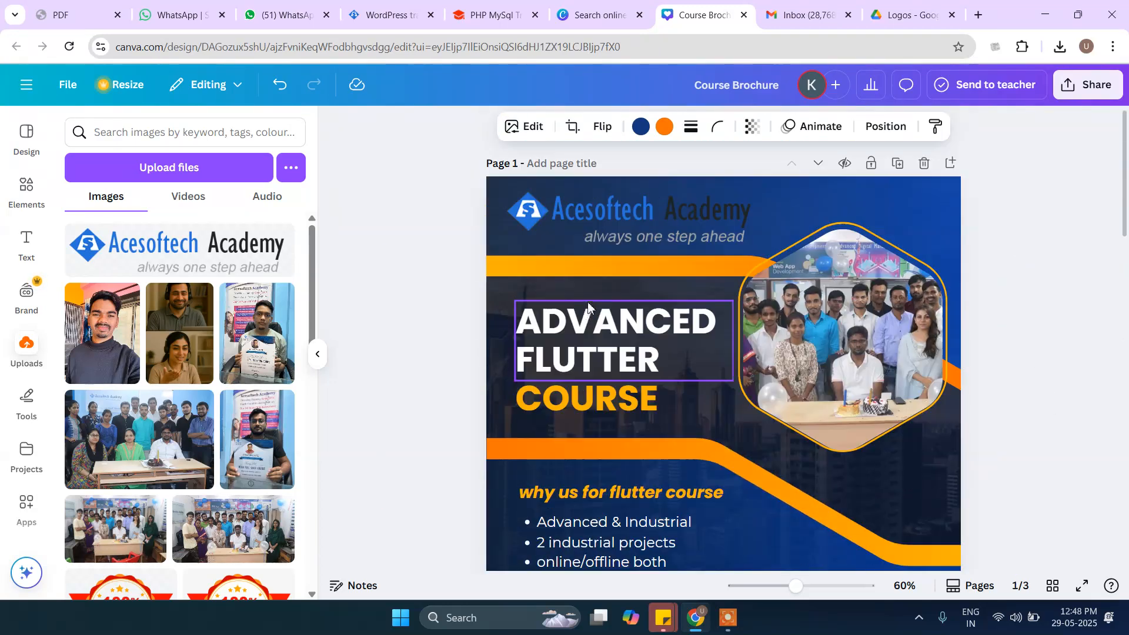
click(592, 226)
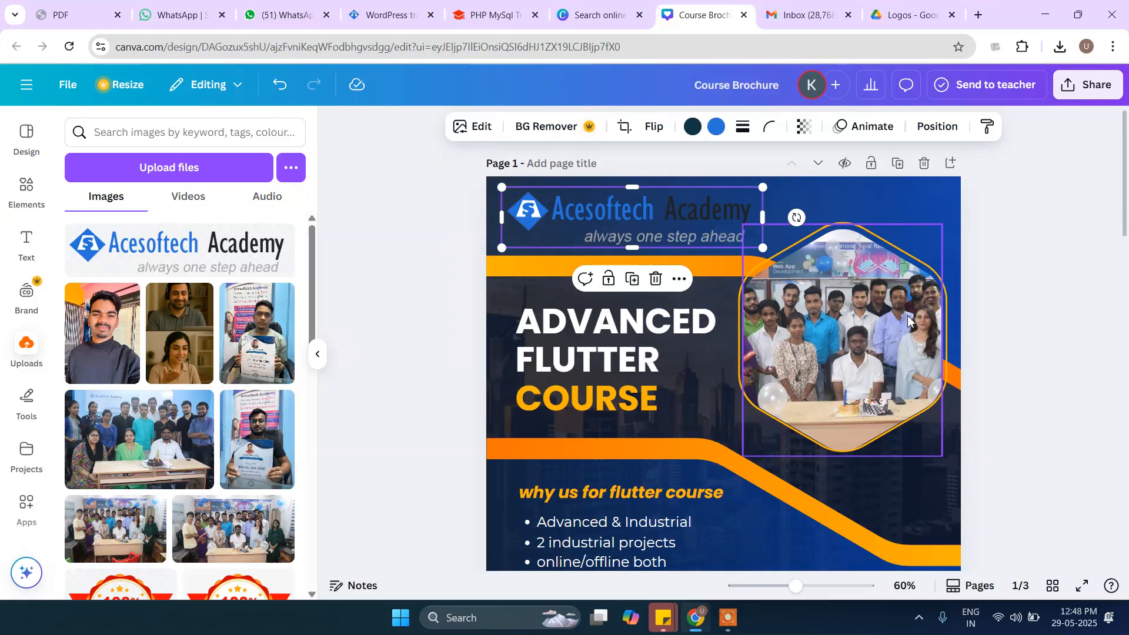
Delete the placeholder logo icon and the Larana, Inc. company name from page 3.
scroll(914, 315, down, 8)
scroll(914, 315, down, 6)
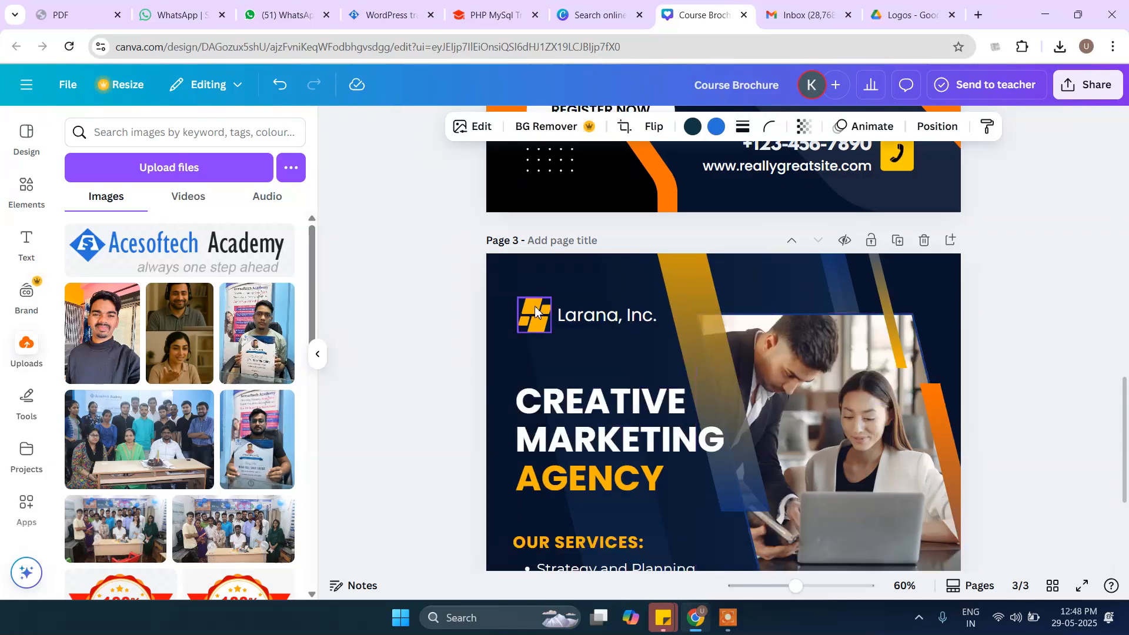
click(547, 325)
key(Delete)
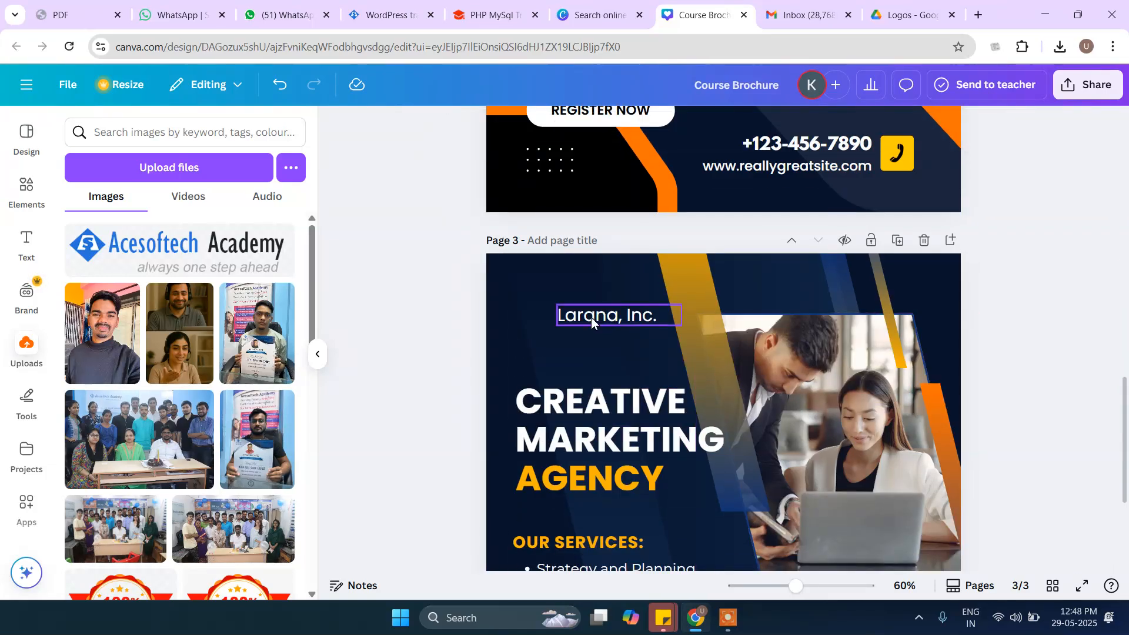
click(588, 316)
key(Delete)
Paste the Acesoftech Academy logo onto page 3, shrink it and position it in the page's upper-left corner.
key(ctrl+v)
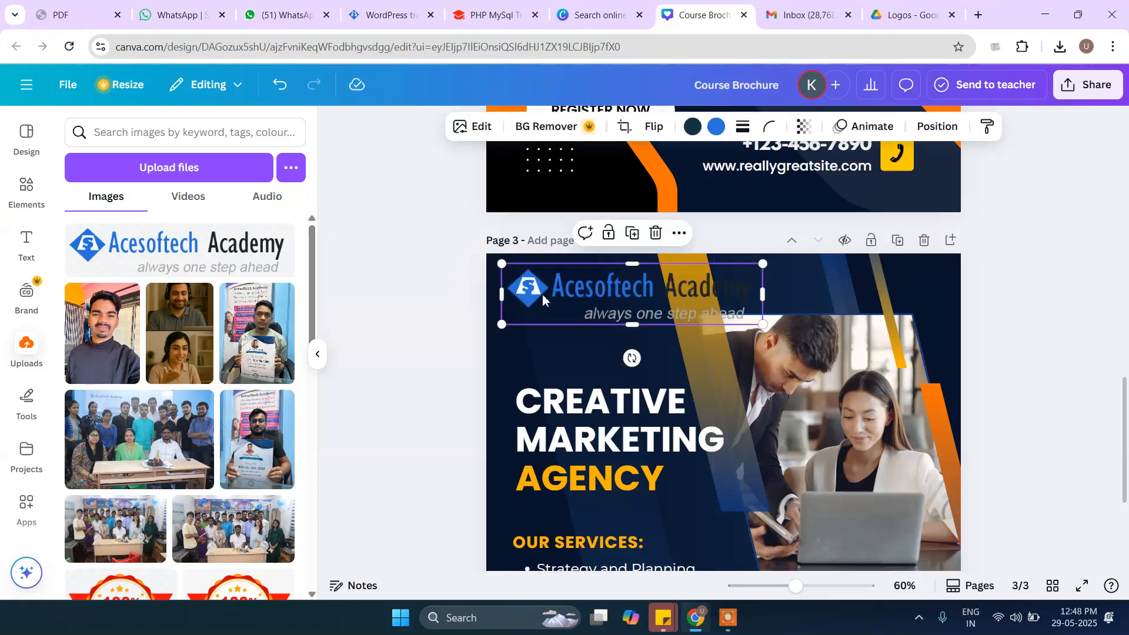
drag(765, 269, 713, 278)
drag(582, 297, 573, 287)
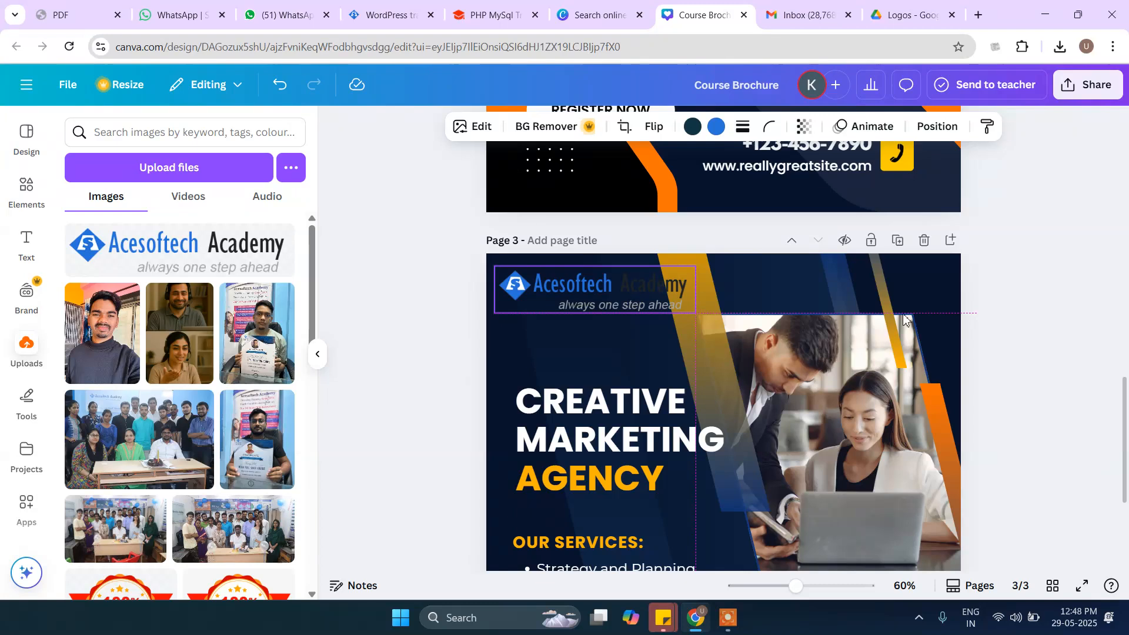
click(1072, 304)
scroll(1062, 317, down, 2)
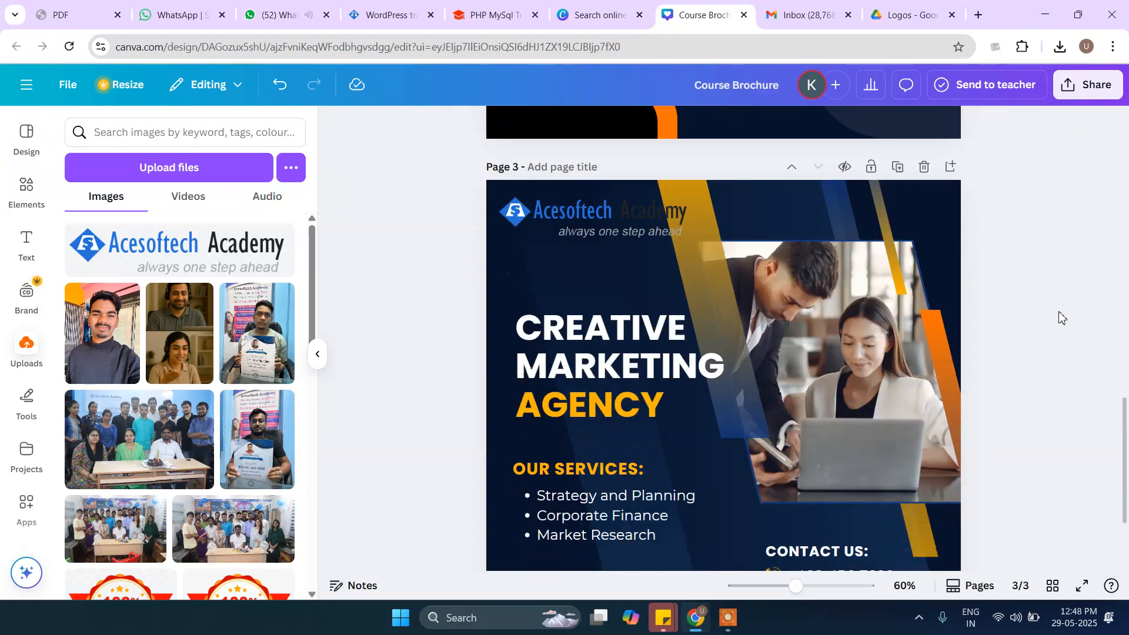
scroll(1061, 318, up, 1)
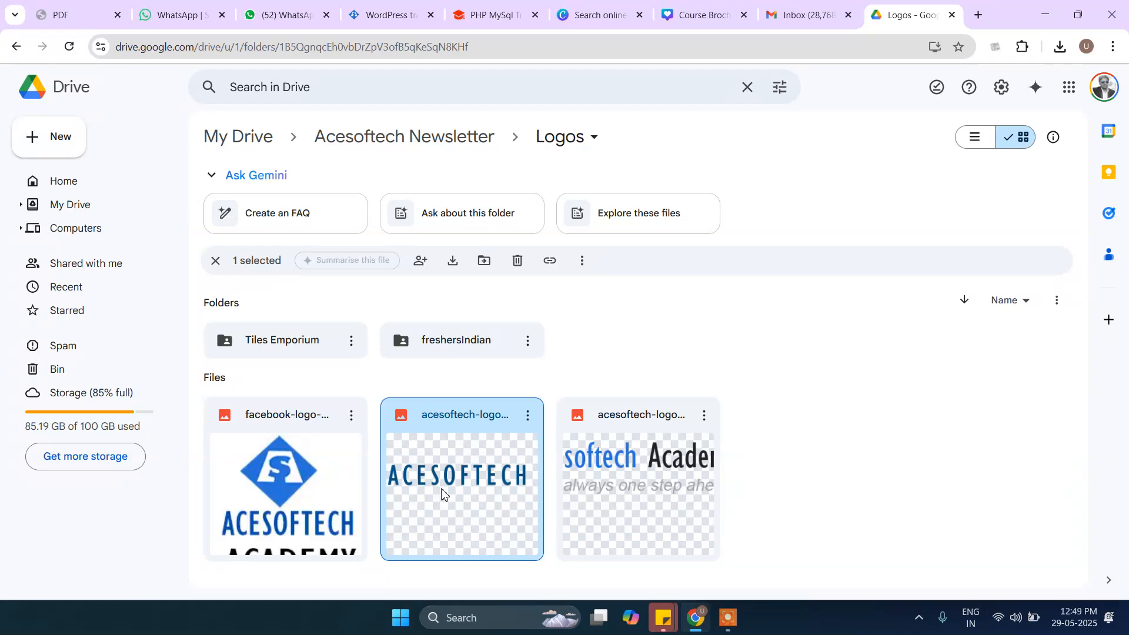
Download the acesoftech-logo.png file from the Drive Logos folder, switch back to Canva and upload it to the images.
right_click(442, 494)
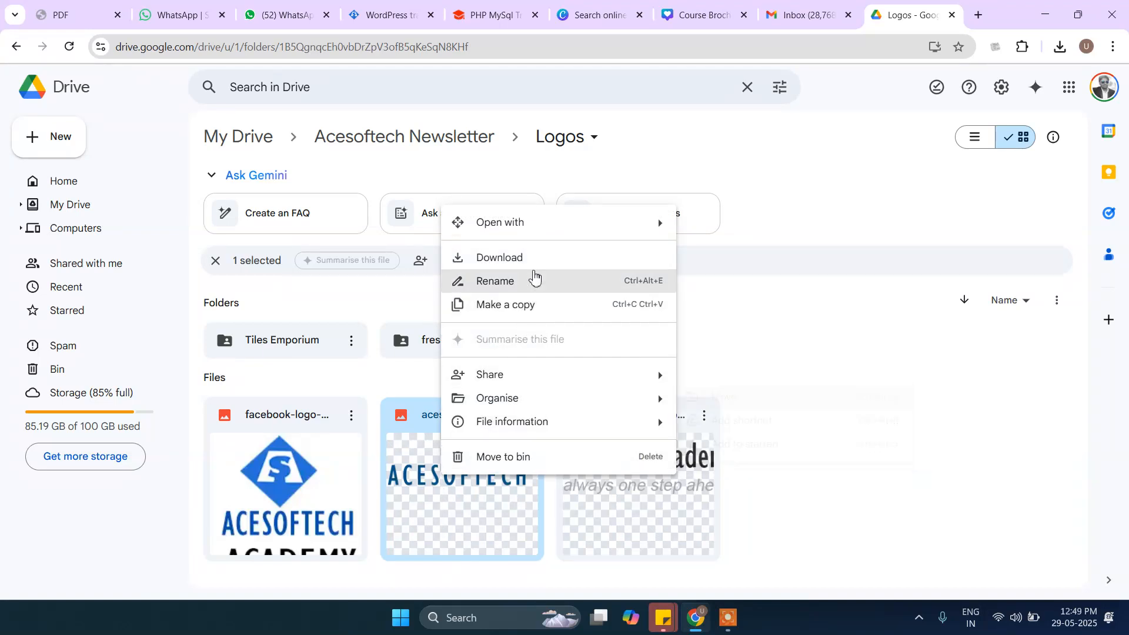
click(534, 260)
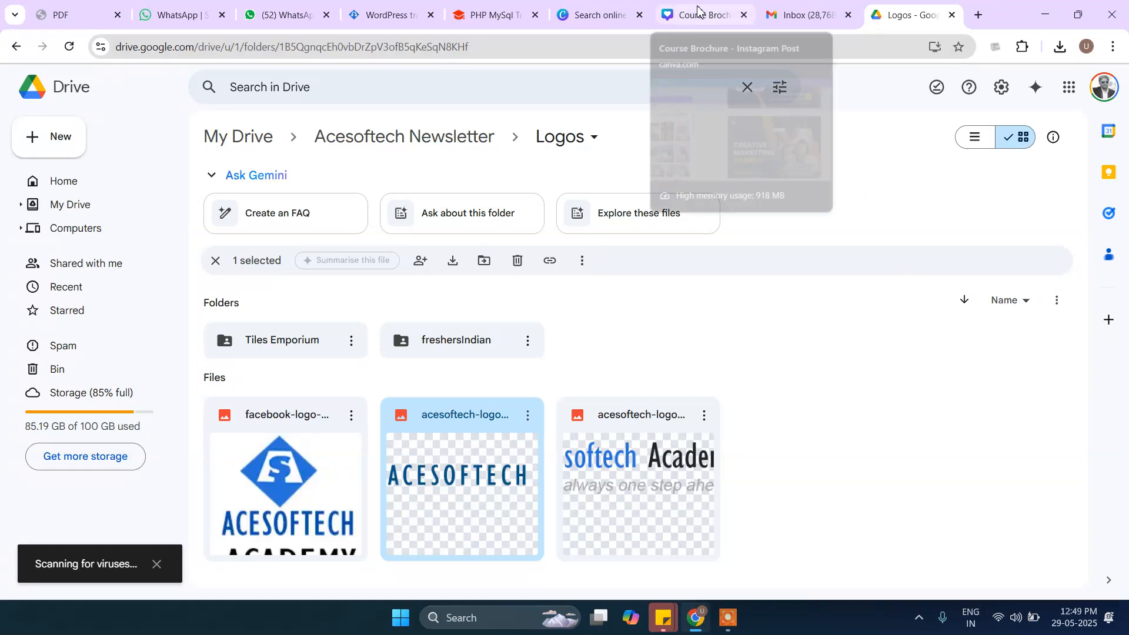
click(1061, 47)
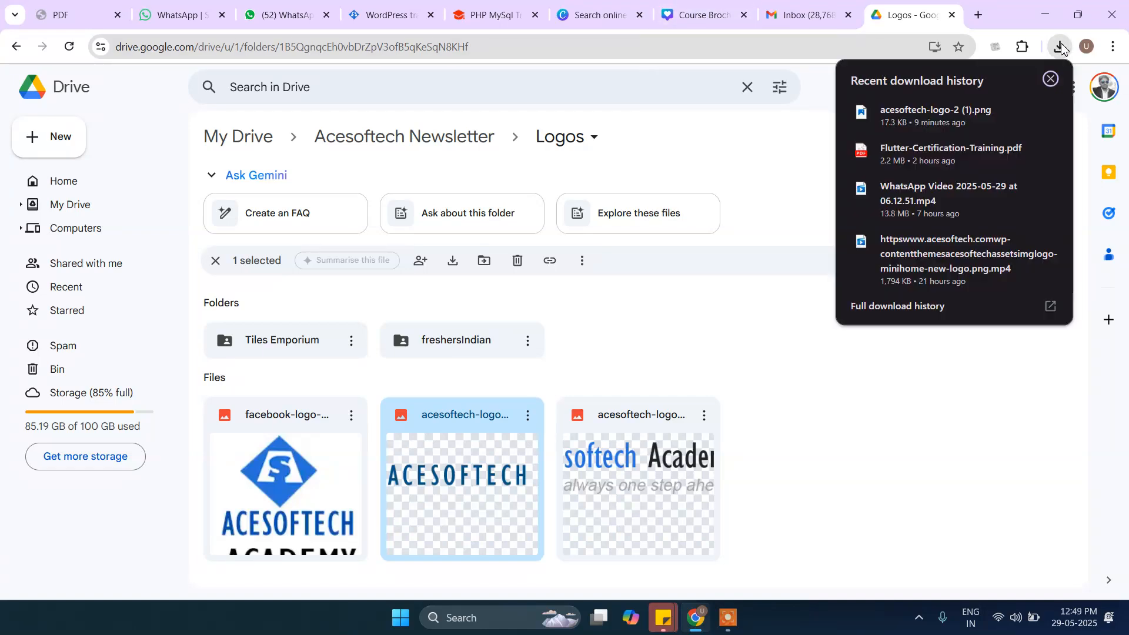
click(922, 445)
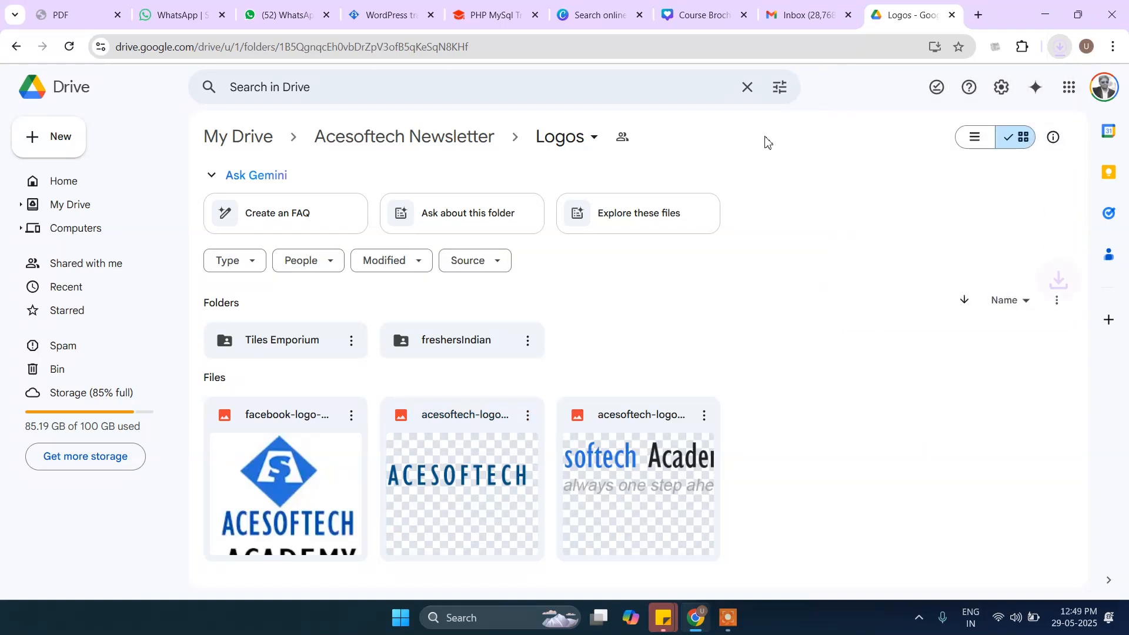
click(702, 18)
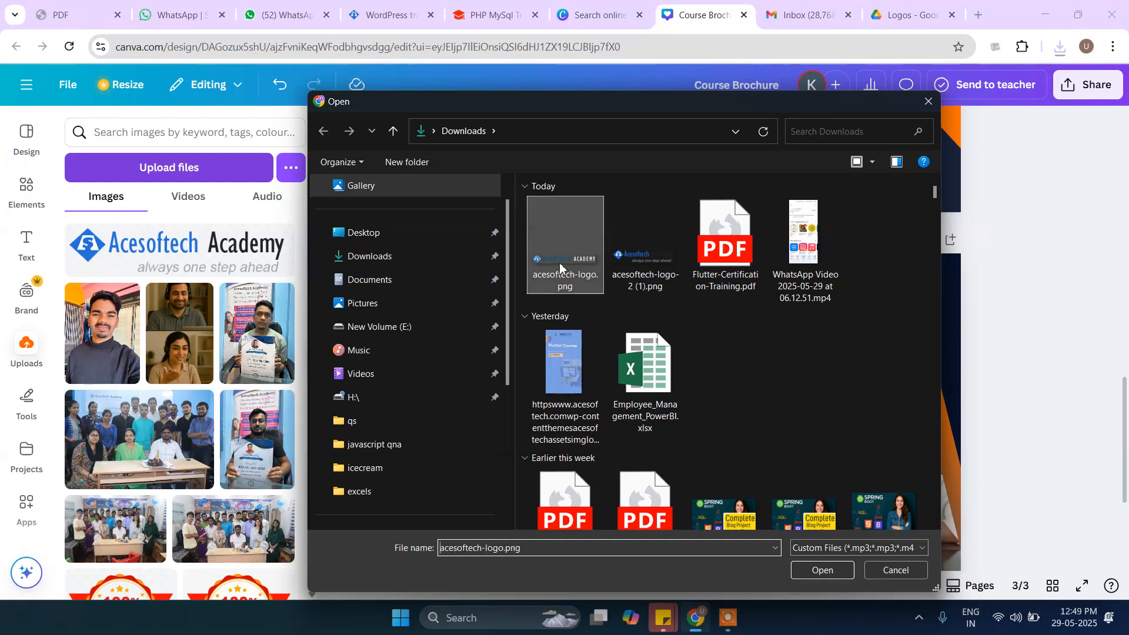
click(822, 571)
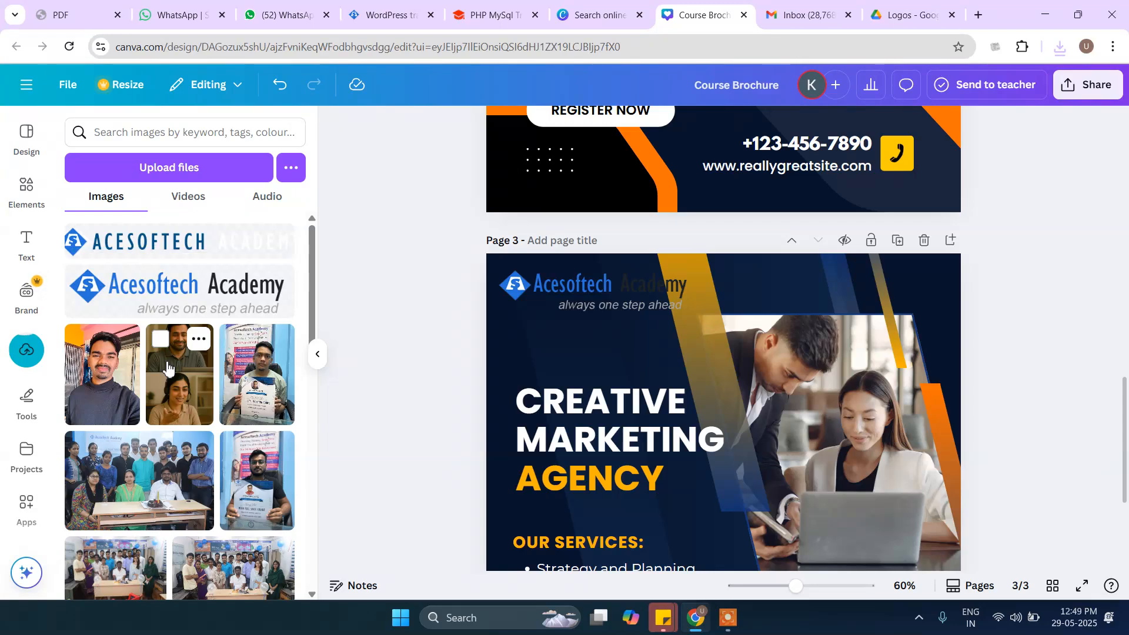
Insert the uploaded ACESOFTECH ACADEMY logo at the top of page 3 and delete the old Acesoftech Academy logo there.
click(135, 241)
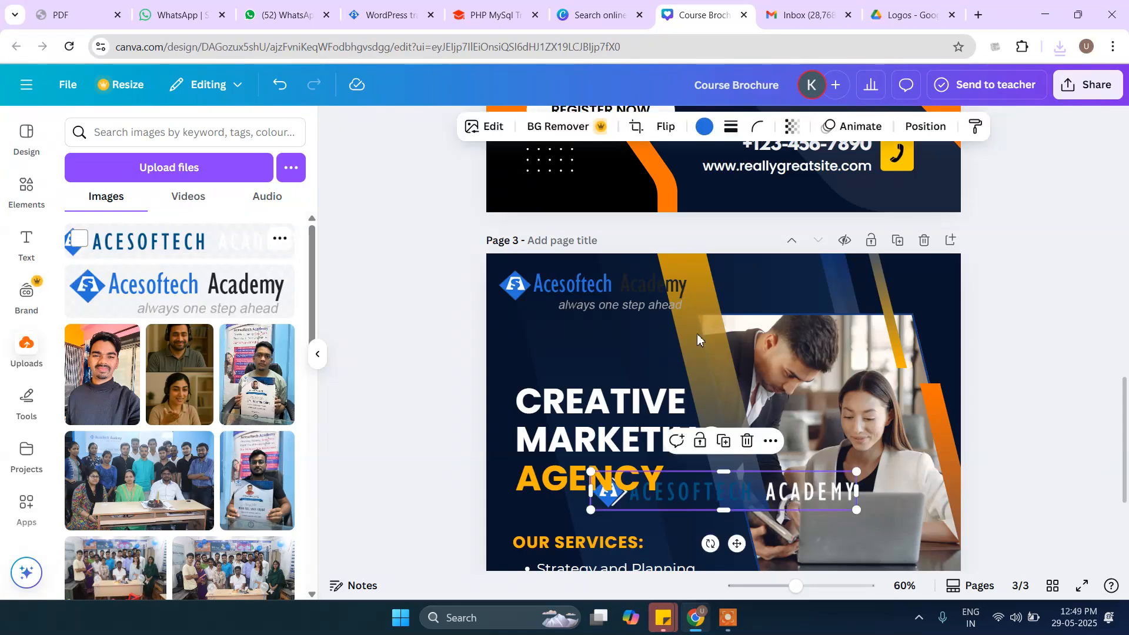
click(687, 496)
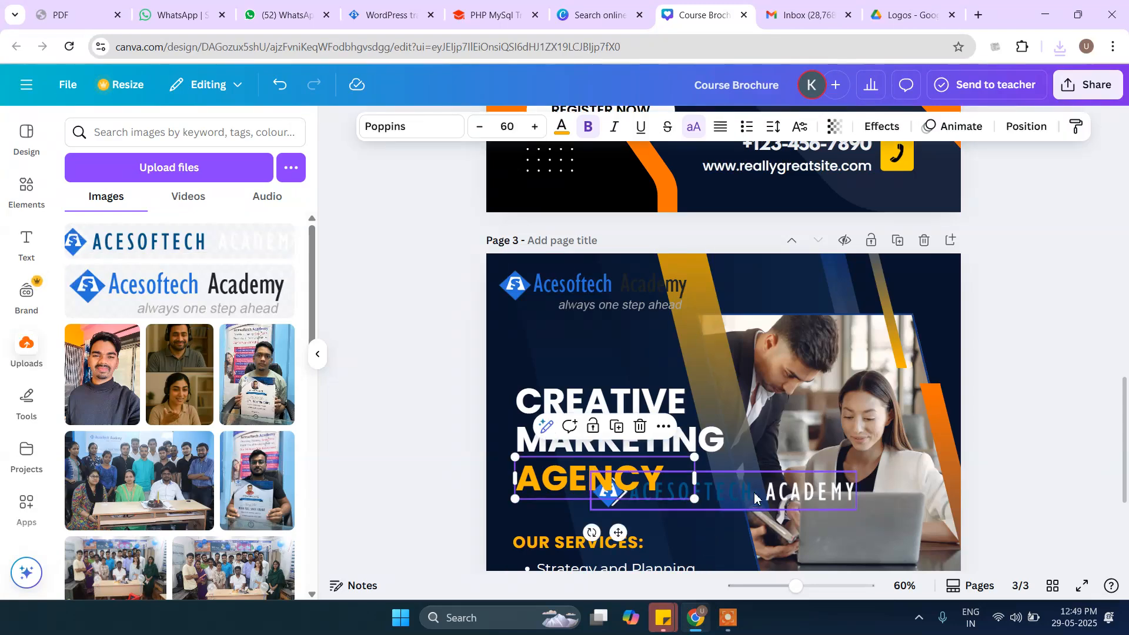
drag(605, 475, 684, 258)
click(588, 299)
key(Delete)
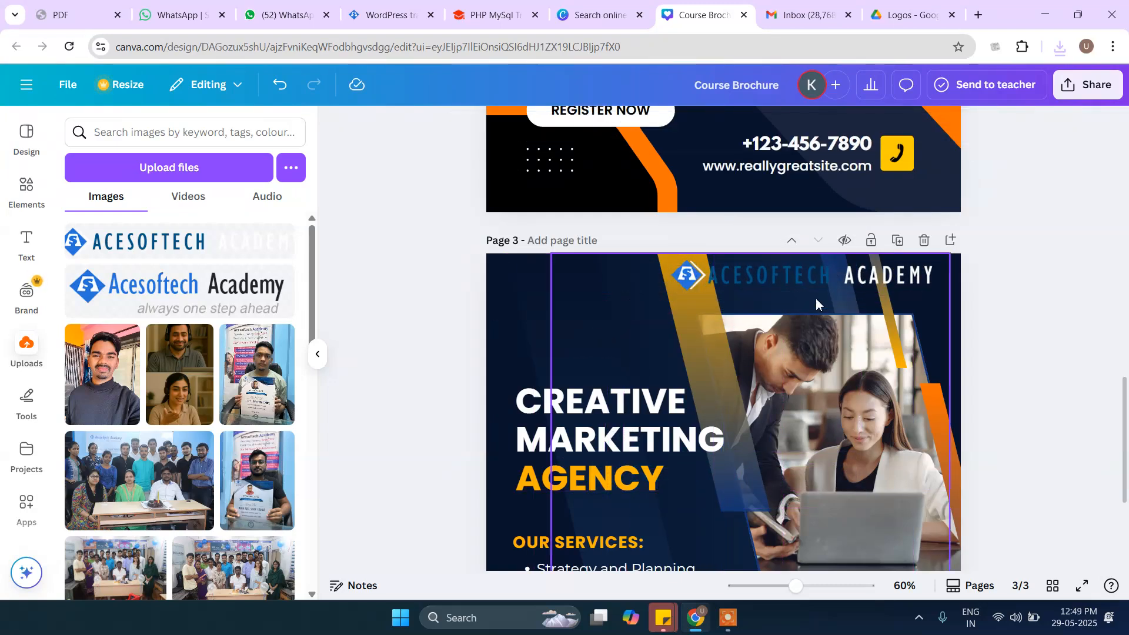
Move the new ACESOFTECH ACADEMY logo into page 3's upper-left corner and shrink it.
click(676, 281)
drag(676, 282, 491, 288)
drag(761, 268, 714, 269)
drag(581, 286, 584, 286)
Move the CREATIVE MARKETING heading and the AGENCY line up closer to the logo on page 3.
drag(594, 422, 590, 382)
mouse_move(582, 480)
mouse_down()
mouse_move(575, 462)
mouse_move(589, 466)
mouse_up()
click(1013, 380)
Delete the photo of the woman with headphones and the white shape behind it from page 2.
scroll(1013, 381, down, 3)
scroll(1013, 380, up, 5)
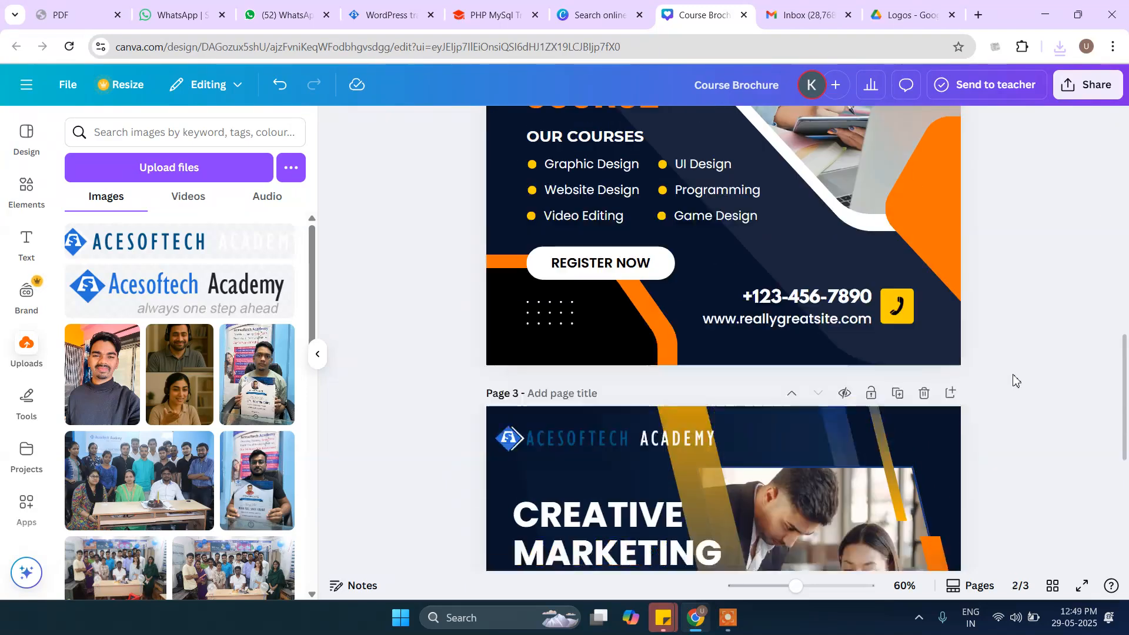
scroll(1013, 380, up, 12)
scroll(1014, 380, down, 2)
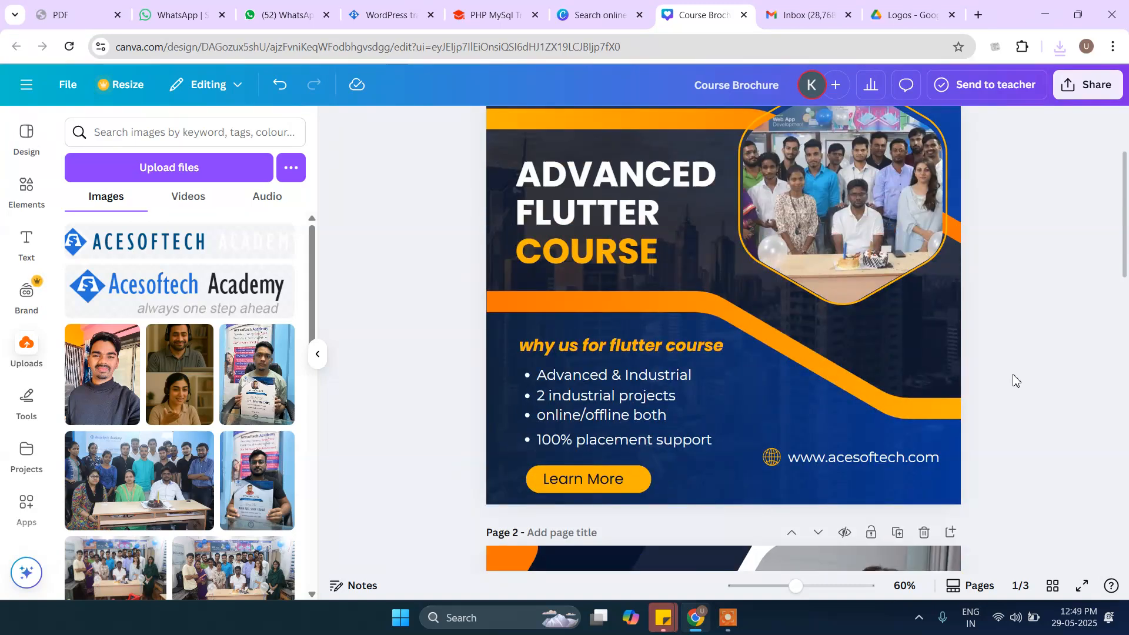
scroll(1036, 383, down, 5)
scroll(1061, 386, up, 6)
scroll(1000, 377, down, 5)
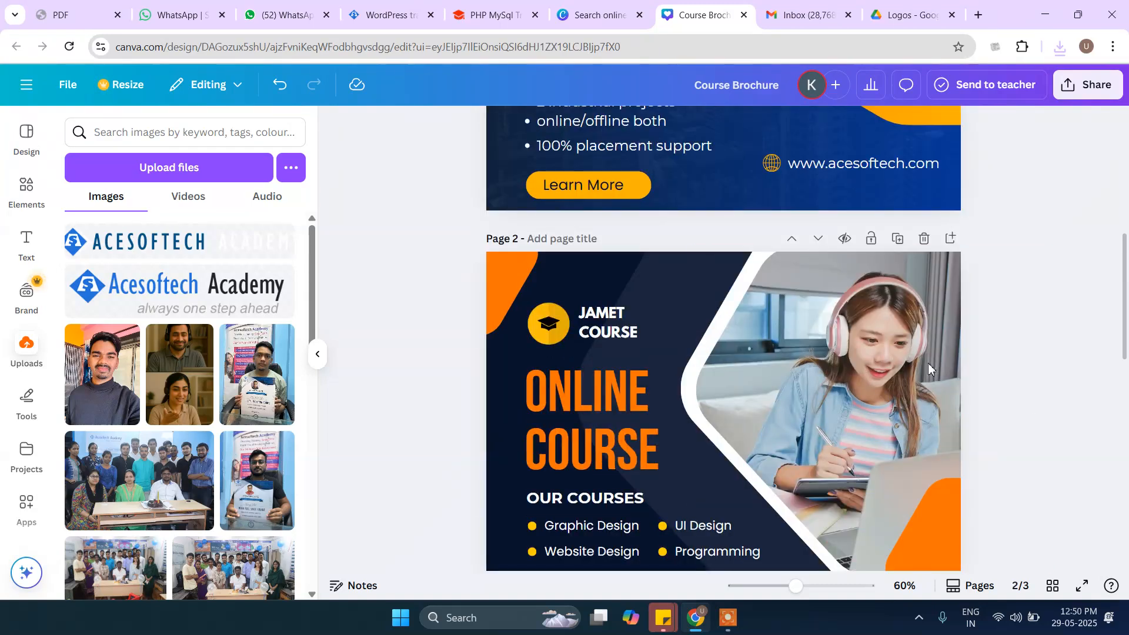
click(856, 374)
scroll(855, 377, down, 2)
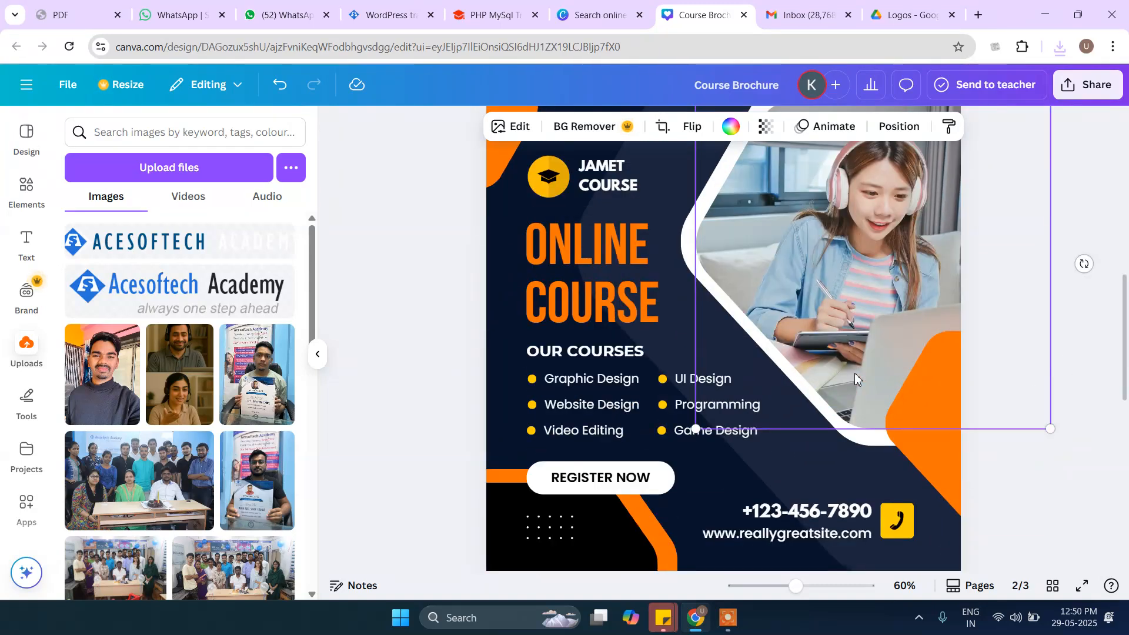
key(Delete)
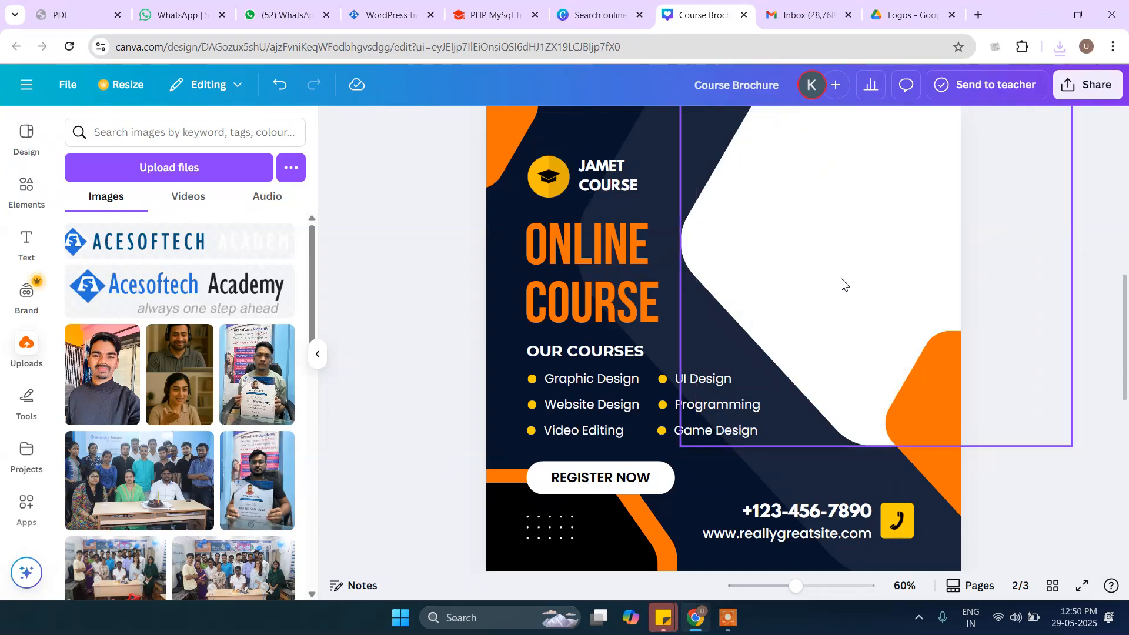
key(Delete)
Delete the REGISTER NOW button shape and its label from page 2.
scroll(832, 312, up, 1)
scroll(894, 376, down, 1)
scroll(864, 310, up, 1)
scroll(835, 354, down, 2)
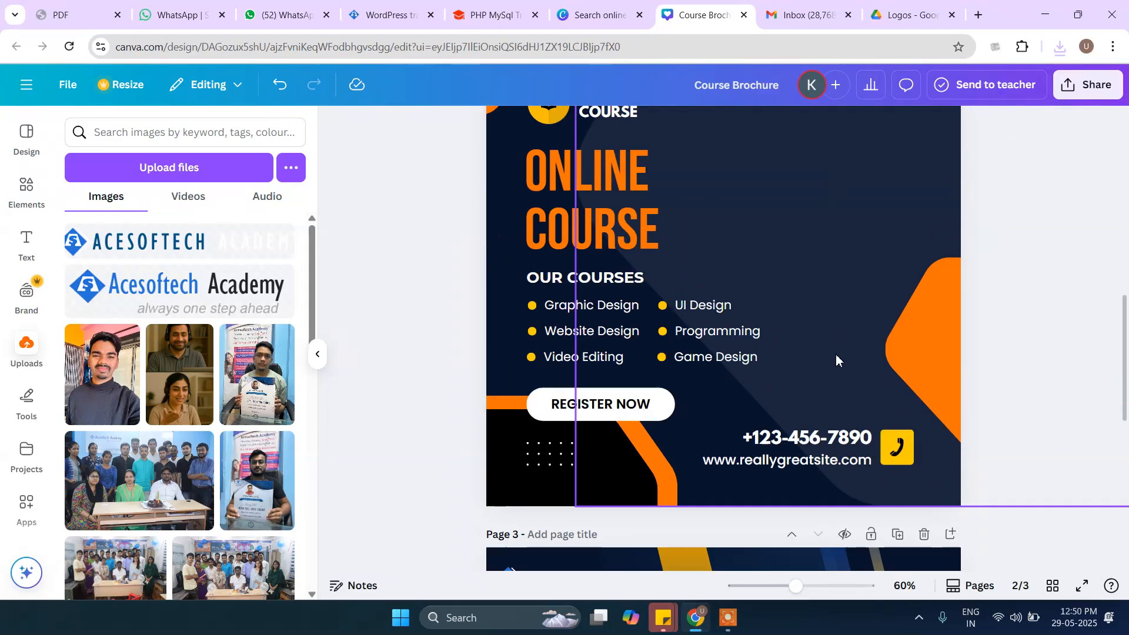
click(665, 412)
key(Delete)
click(597, 405)
key(Delete)
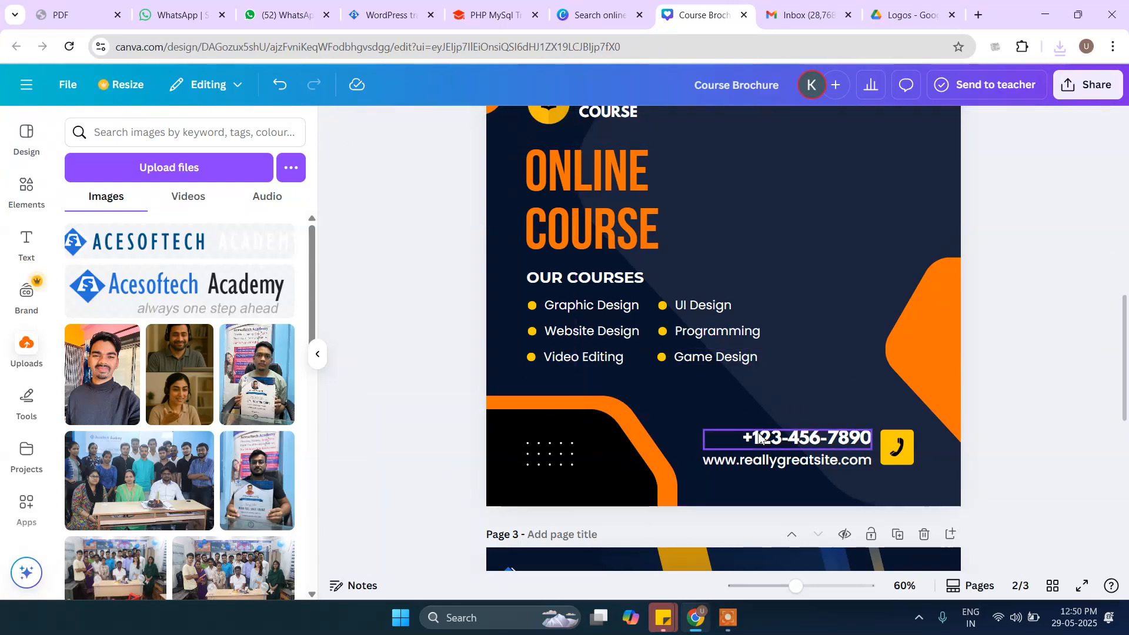
Delete the placeholder phone number, the website address and the yellow phone icon from page 2.
click(813, 445)
key(Delete)
click(812, 461)
key(Delete)
click(898, 459)
key(Delete)
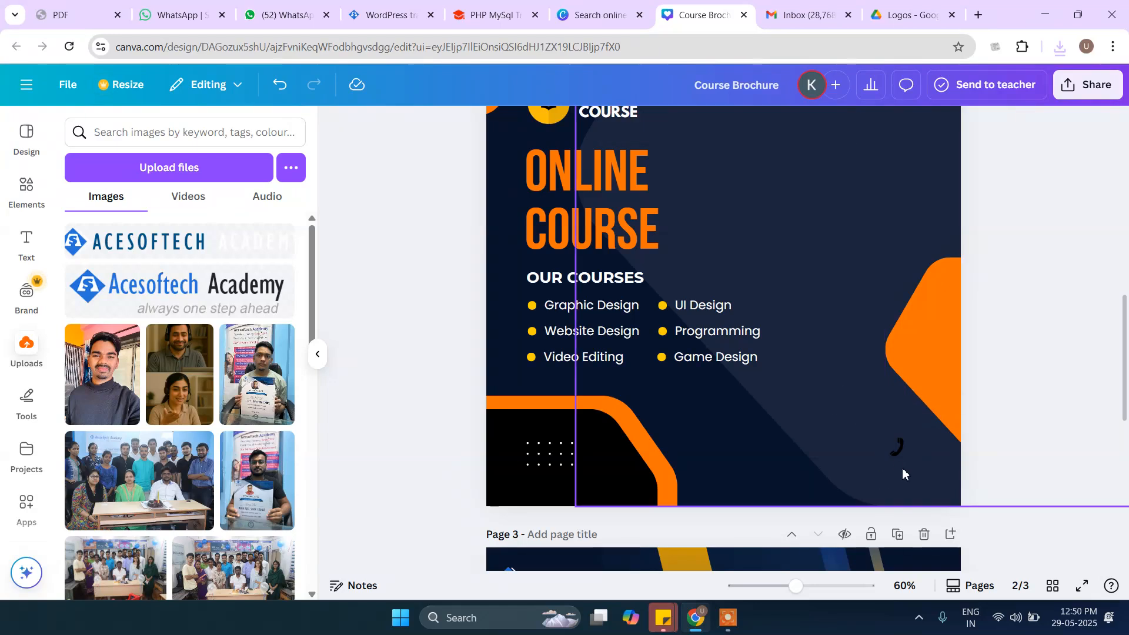
scroll(691, 393, up, 1)
scroll(900, 510, up, 2)
scroll(898, 470, down, 2)
click(897, 449)
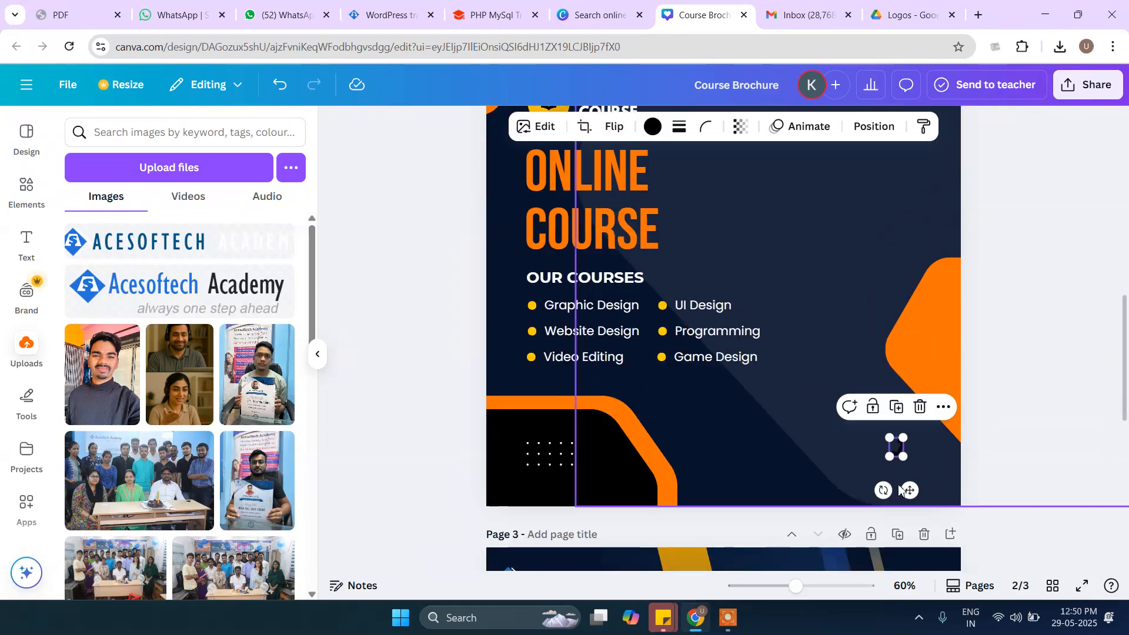
key(Delete)
Move the front orange shape at page 2's right edge up and slightly outward.
drag(929, 348, 966, 193)
scroll(1016, 320, up, 4)
scroll(1000, 383, down, 4)
scroll(687, 363, up, 3)
scroll(687, 363, down, 3)
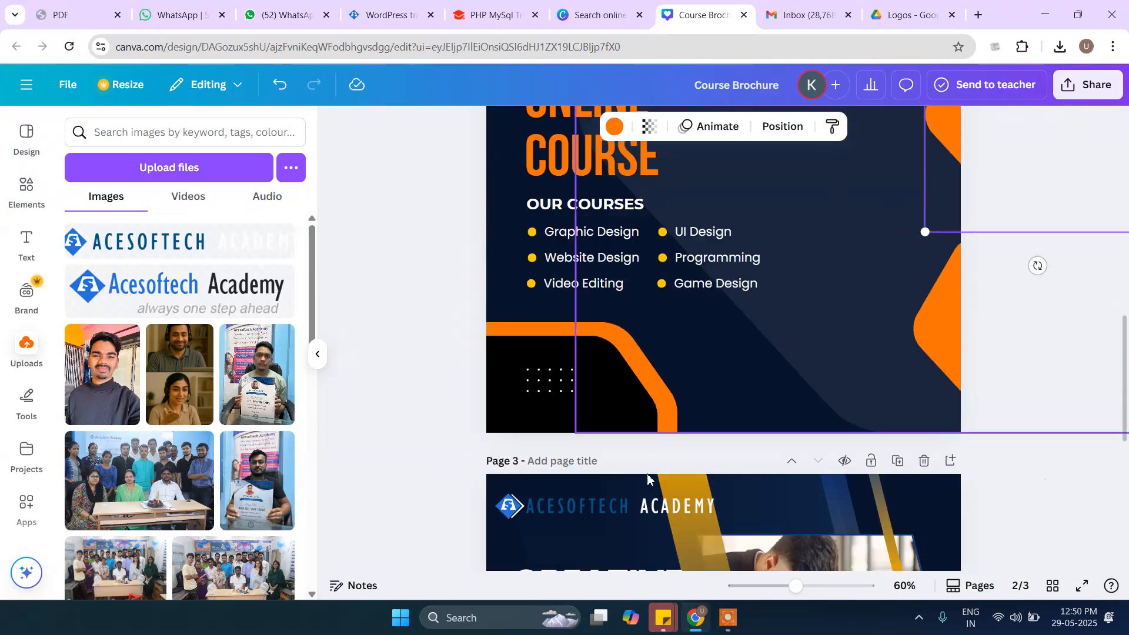
click(664, 407)
drag(663, 407, 623, 404)
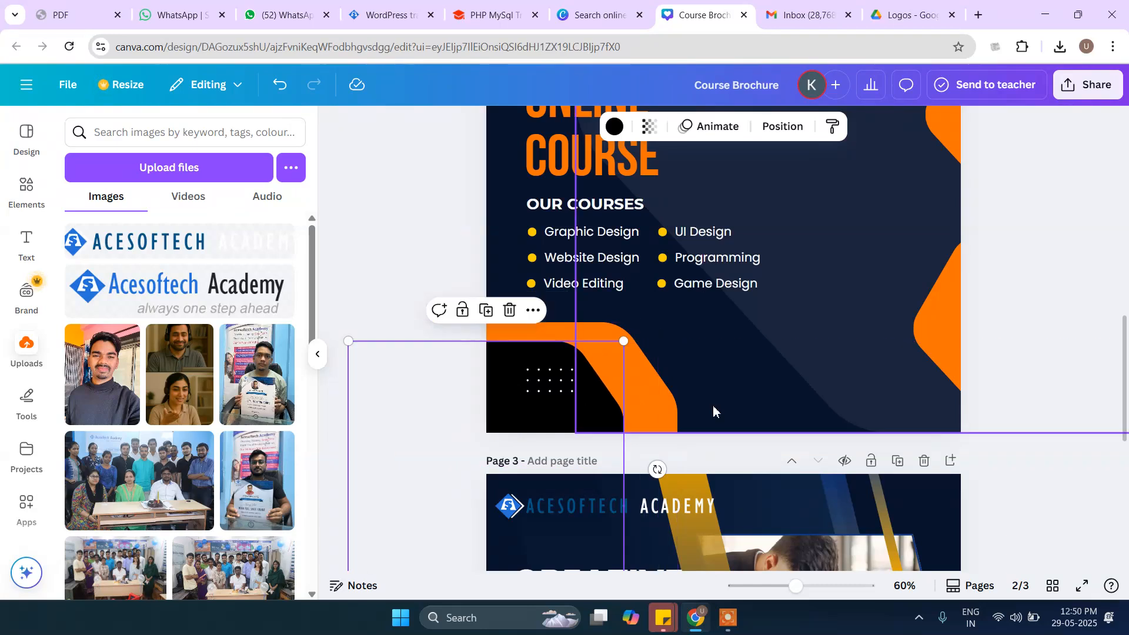
key(ctrl+z)
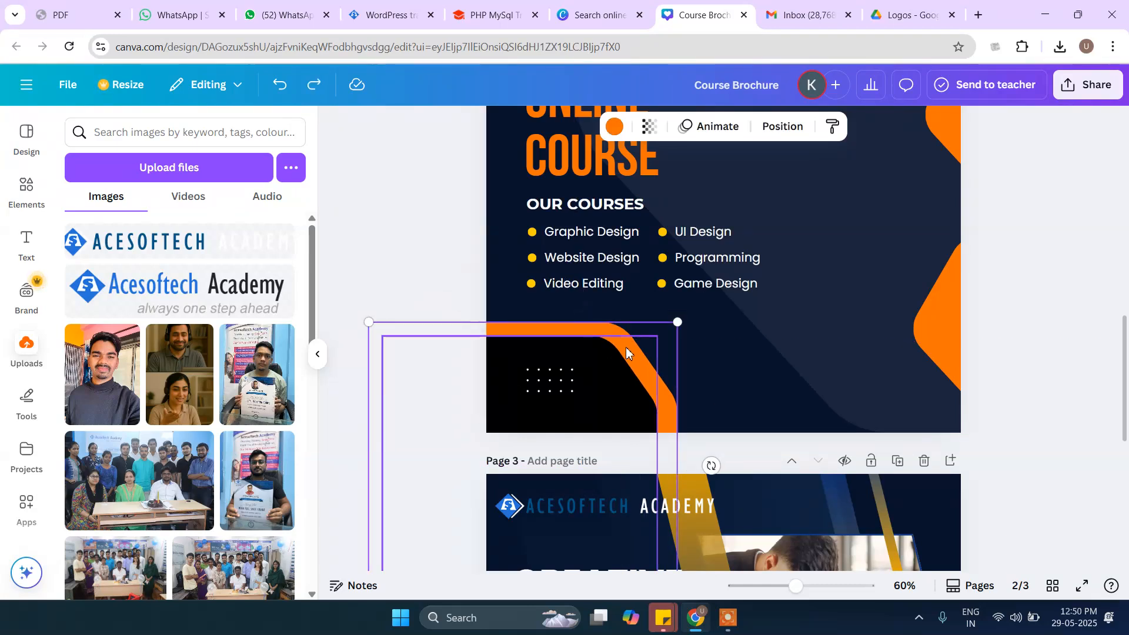
Shift the orange and black shapes further into page 2's lower-left corner and reposition the dot grid inside the black area.
shift+click(567, 384)
drag(628, 358, 565, 359)
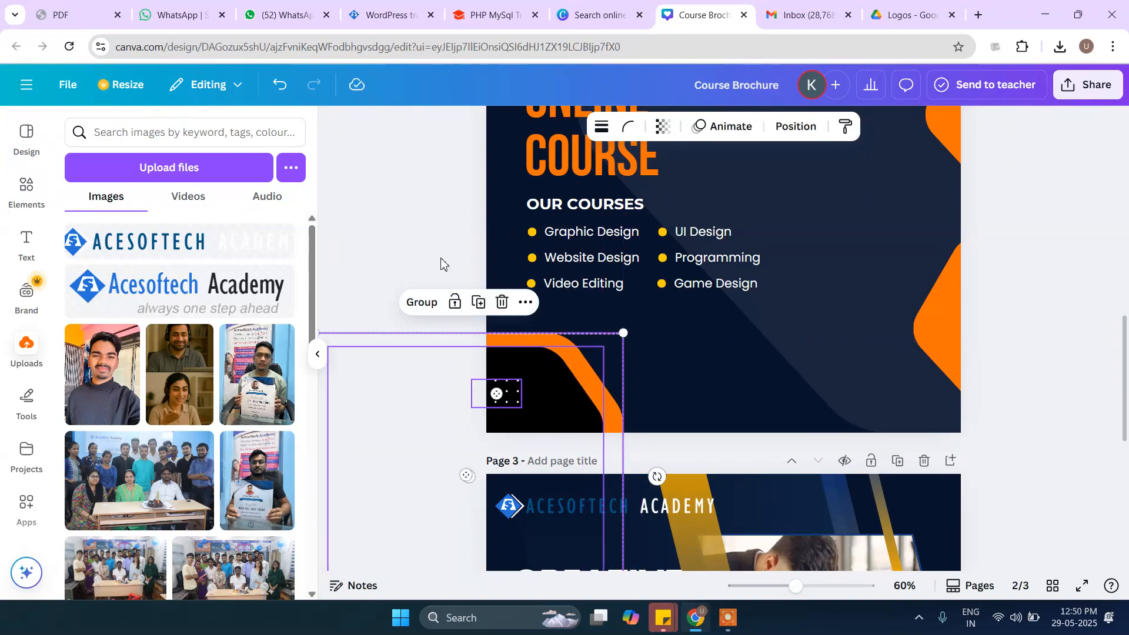
click(516, 398)
drag(517, 398, 545, 410)
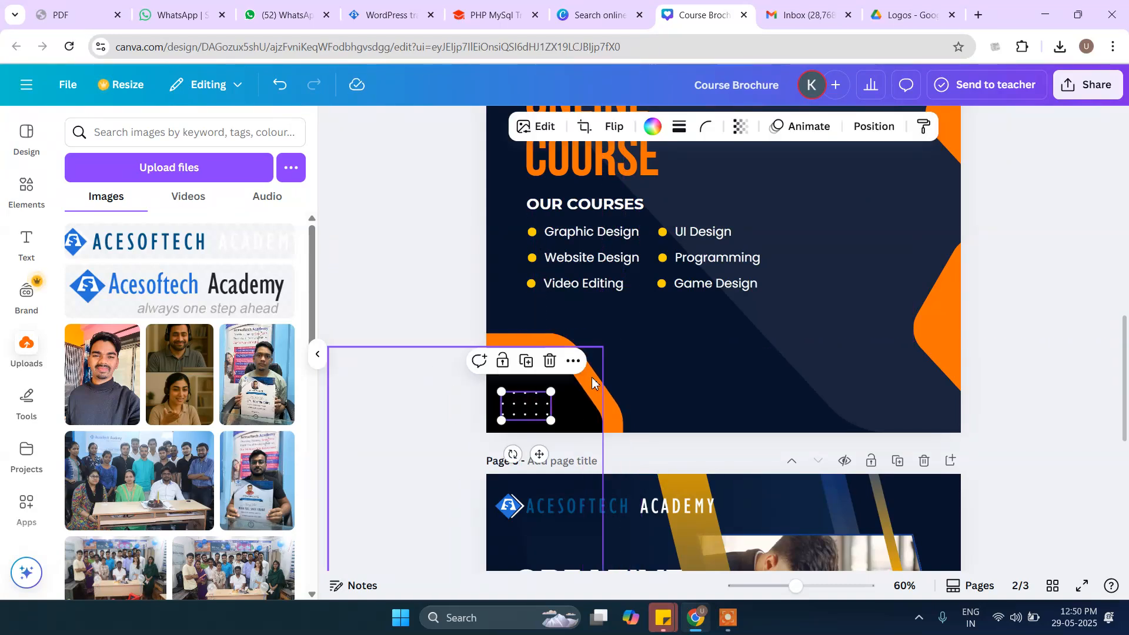
click(592, 381)
drag(562, 344, 545, 360)
click(1043, 369)
Copy the ACESOFTECH ACADEMY logo from page 3 and paste it at the top of page 2.
scroll(1044, 369, up, 5)
scroll(1044, 370, down, 2)
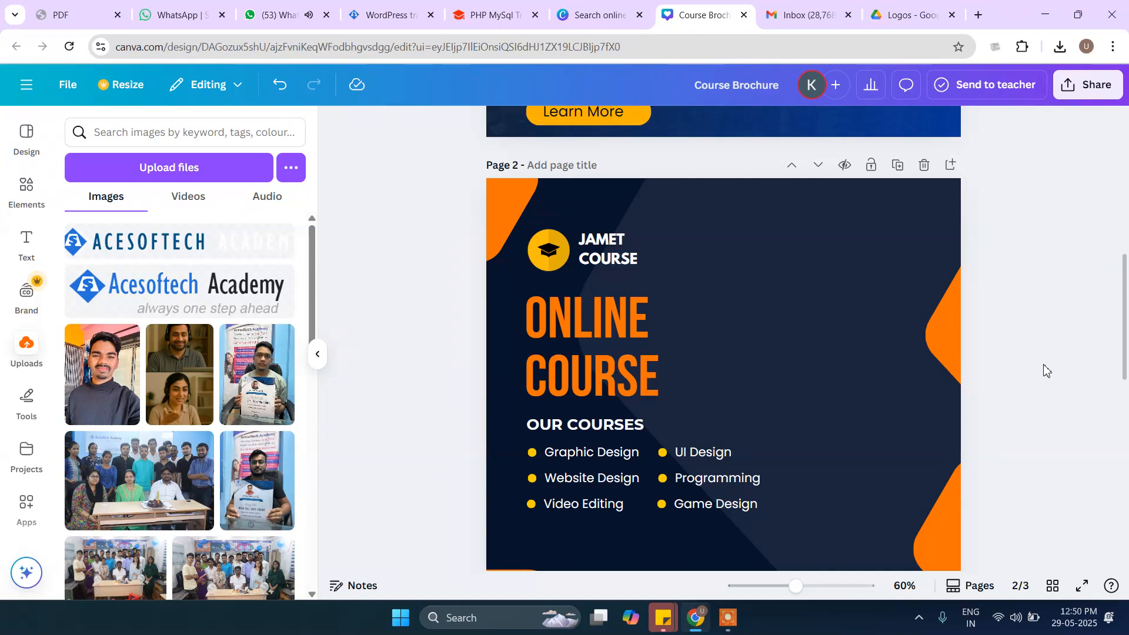
scroll(992, 265, down, 8)
scroll(986, 260, up, 4)
click(552, 438)
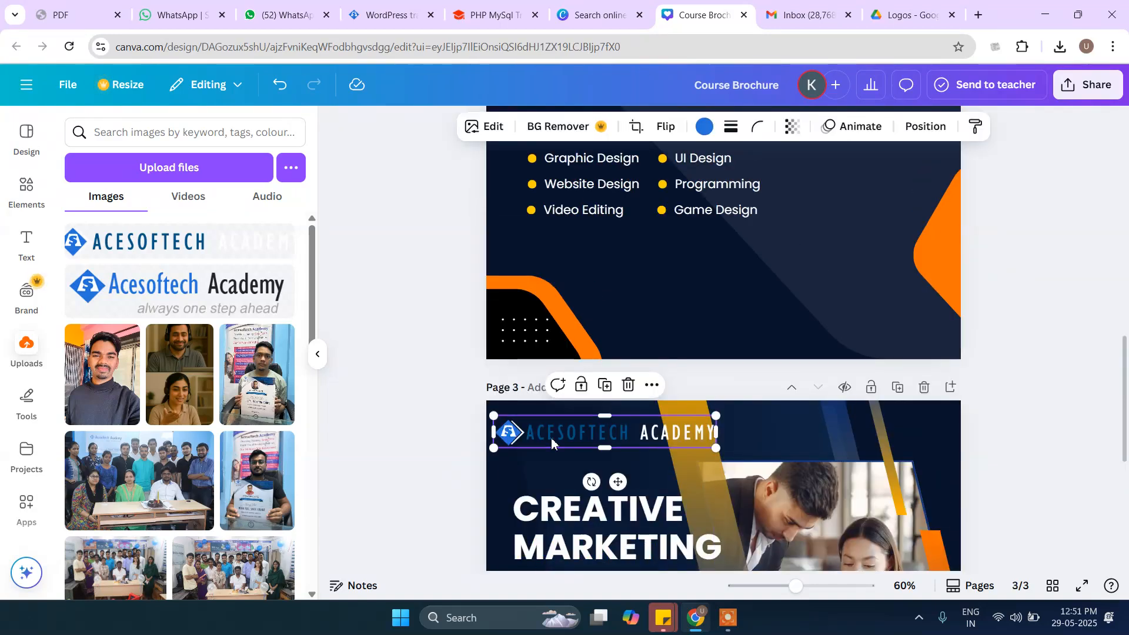
scroll(853, 358, up, 7)
click(578, 346)
key(ctrl+v)
click(545, 401)
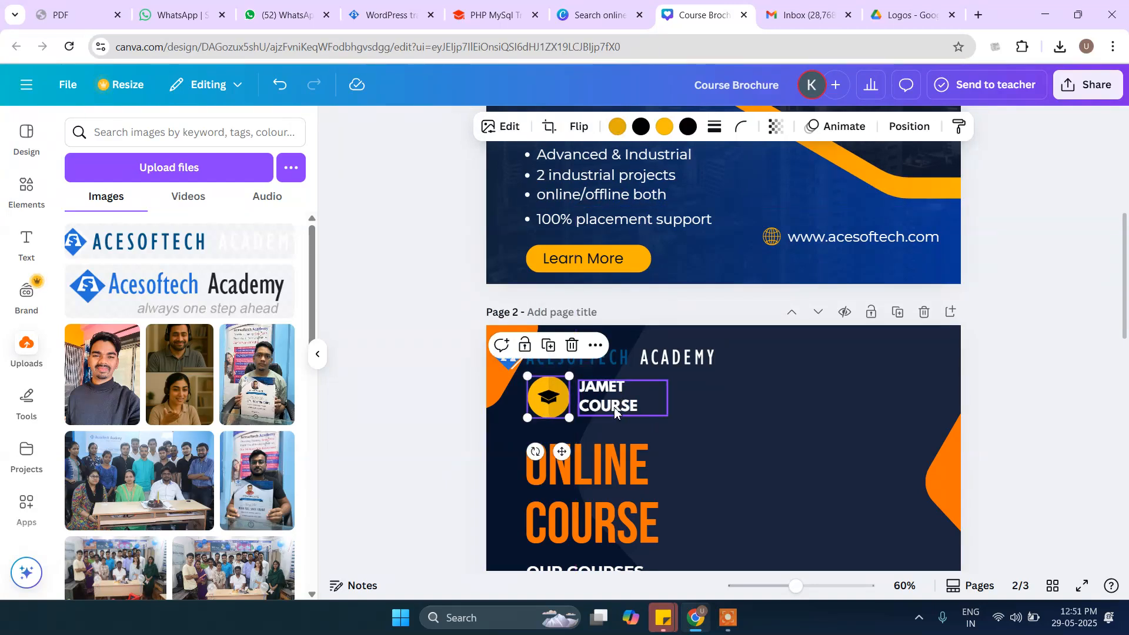
Try deleting the pasted ACESOFTECH ACADEMY logo from page 2 and undo the deletion.
scroll(682, 385, down, 2)
scroll(690, 392, up, 4)
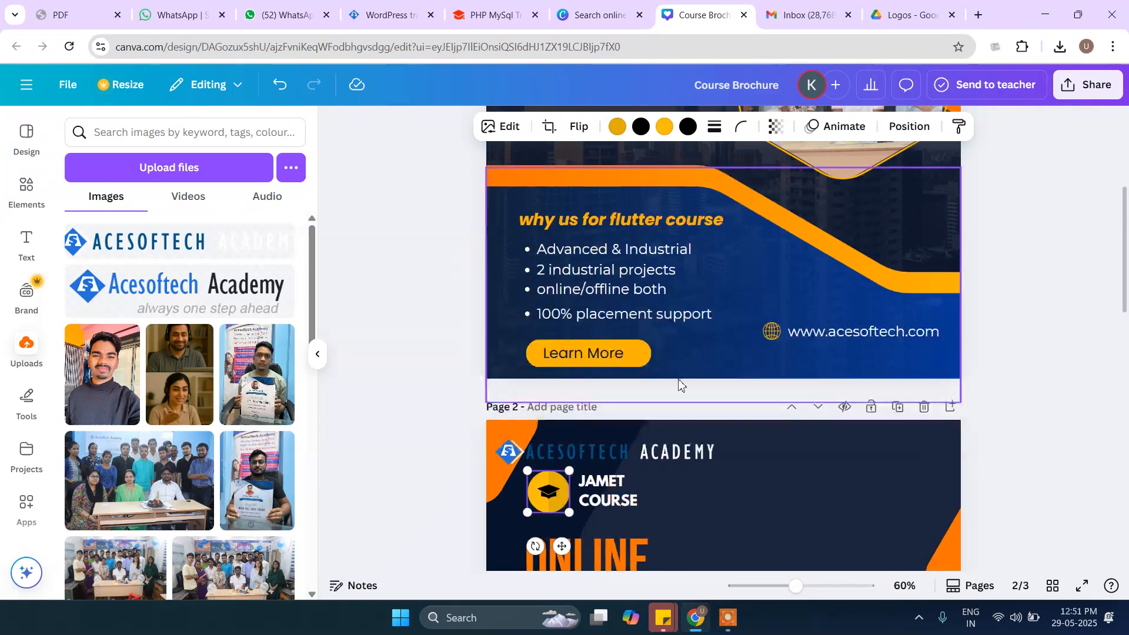
click(669, 451)
drag(943, 460, 894, 450)
key(Delete)
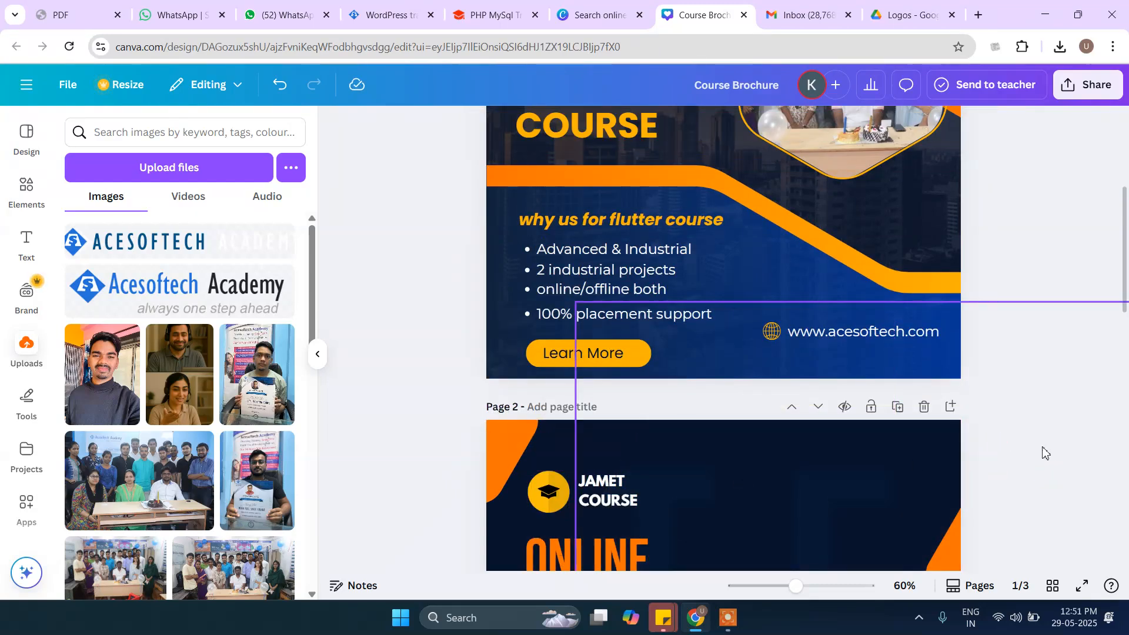
scroll(1059, 439, down, 3)
key(ctrl+z)
Shift the pasted ACESOFTECH ACADEMY logo slightly to the right on page 2 and delete it.
click(664, 320)
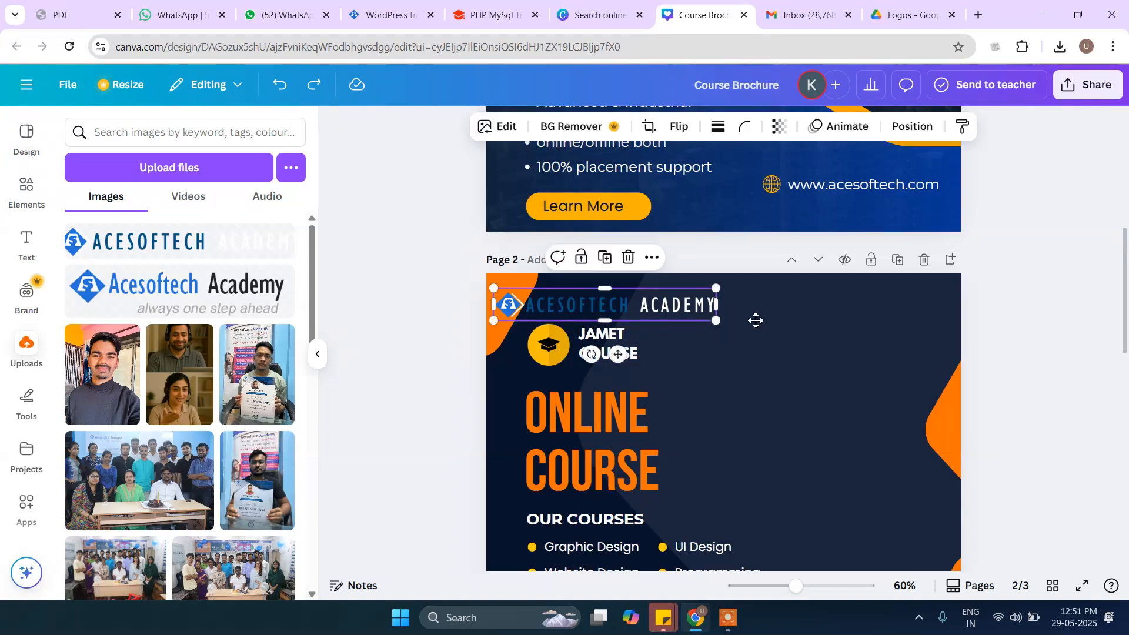
key(Delete)
key(ctrl+z)
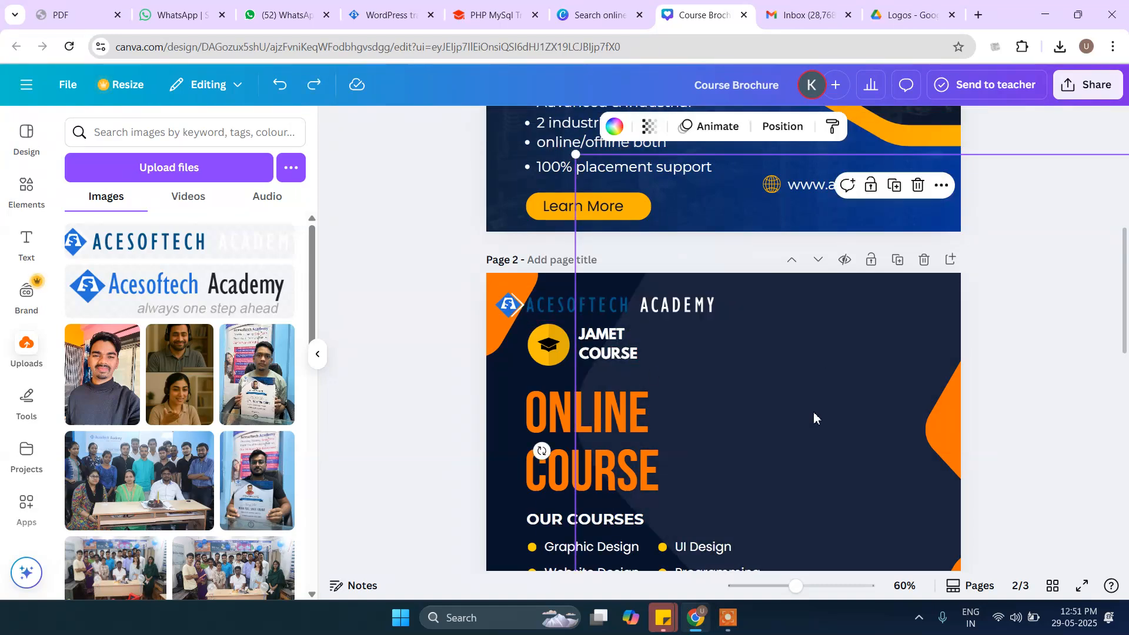
drag(509, 307, 526, 307)
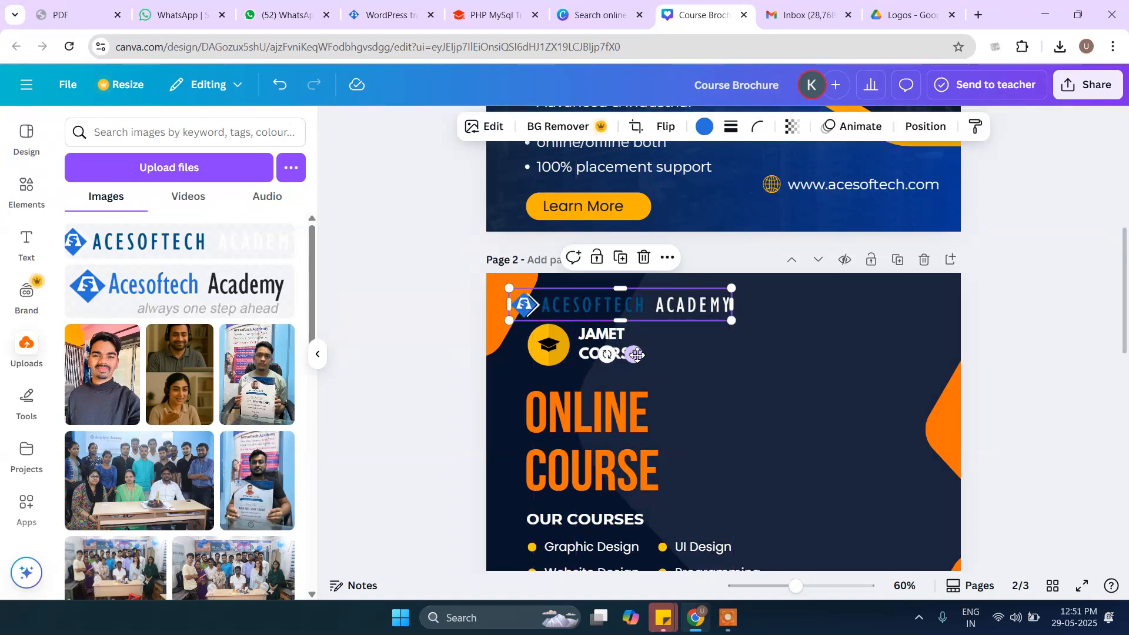
key(Delete)
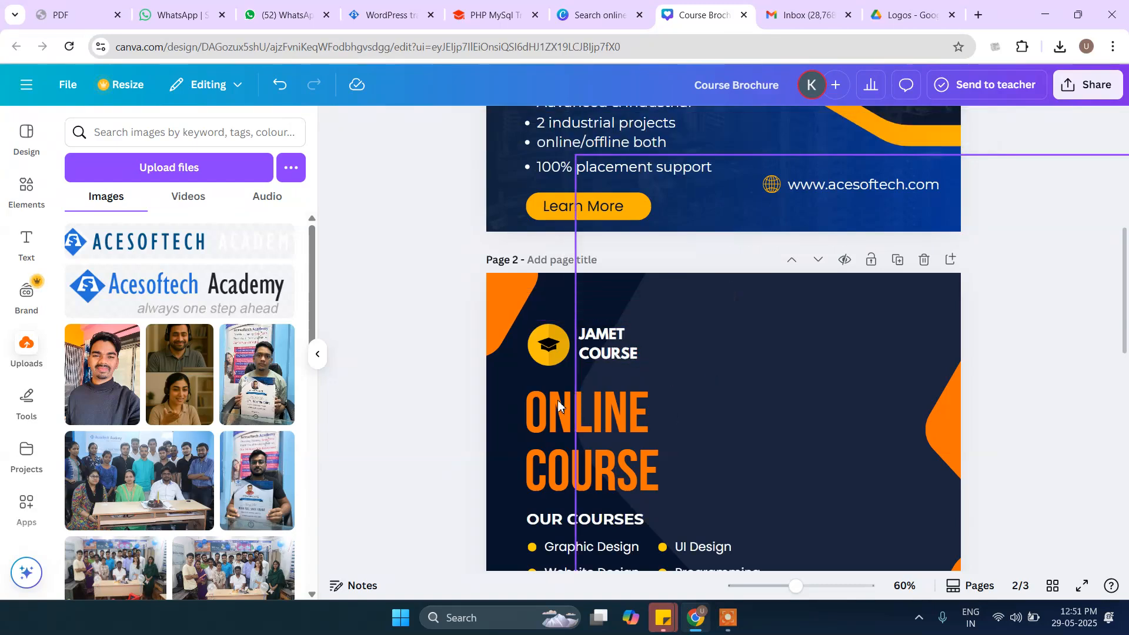
Move the graduation cap icon and the JAMET COURSE text up and right on page 2, and widen the text box.
click(549, 356)
drag(555, 344, 858, 321)
click(623, 345)
Replace the JAMET COURSE text beside the graduation cap on page 2 with "FLUTTER COURSE SYLALBUS".
double_click(653, 325)
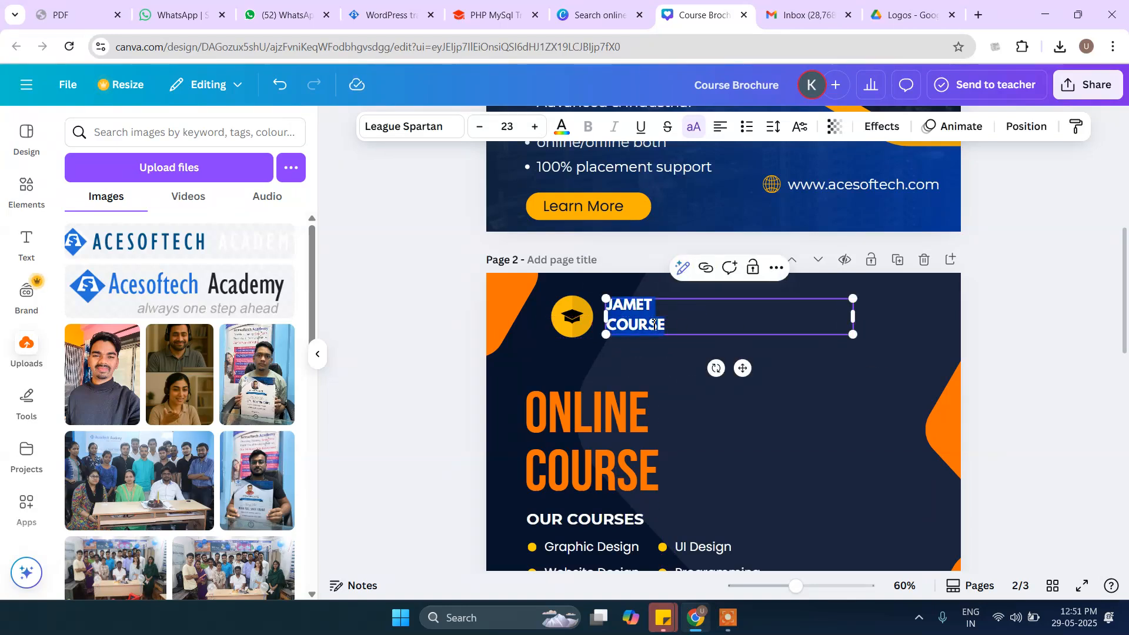
text(FL)
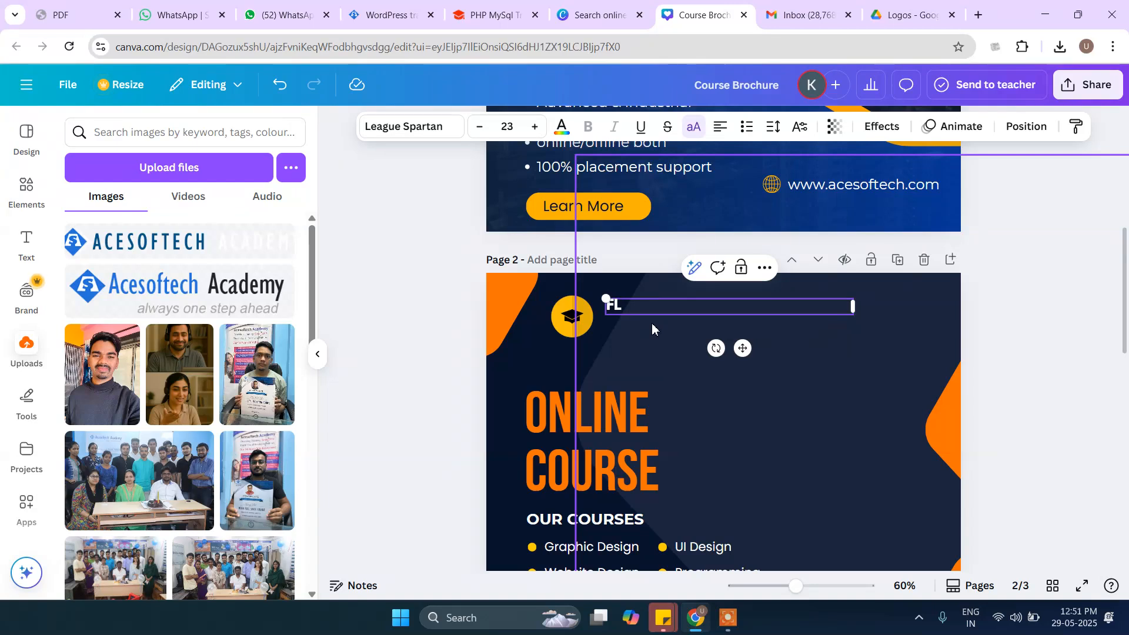
text(UTTER  COURSE S)
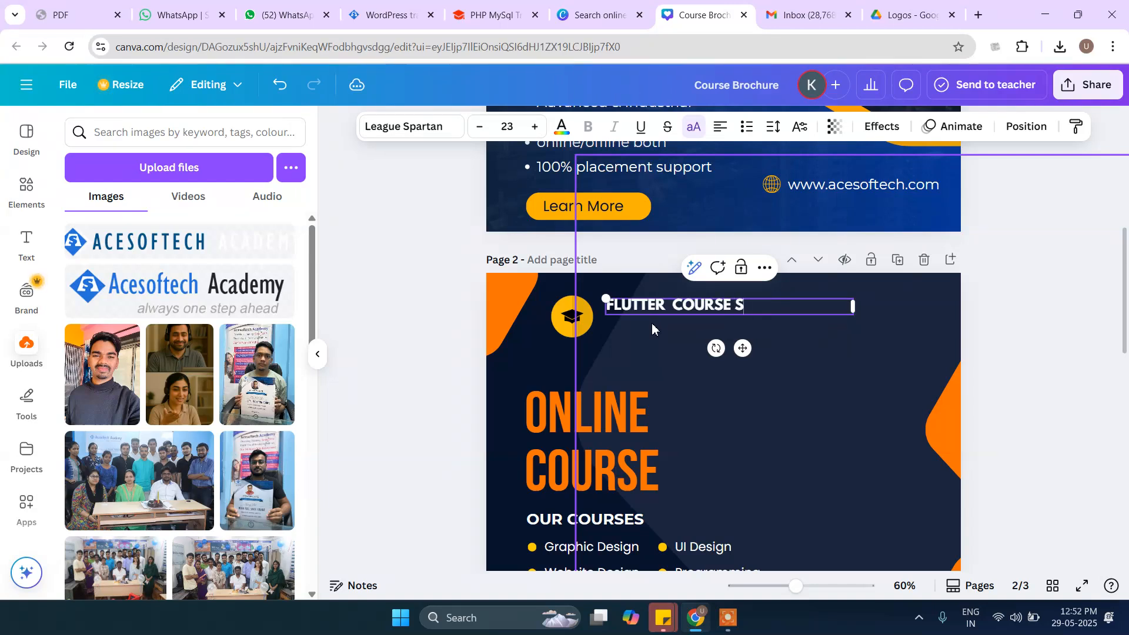
text(YLALBUS)
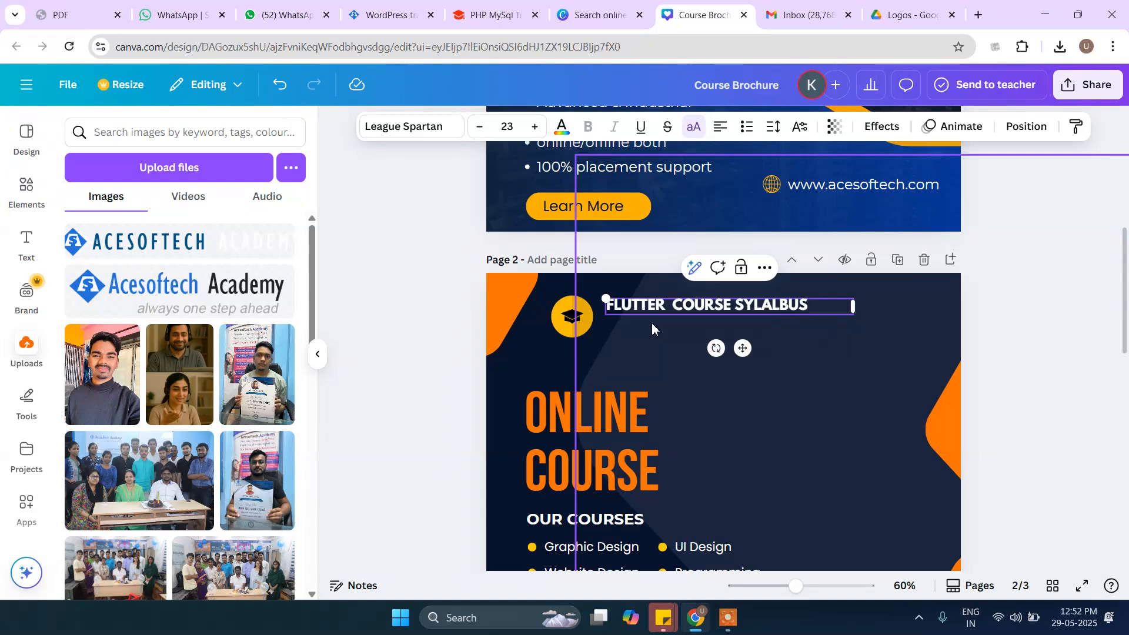
Set the page 2 heading's font size to 29, widen its text box to fit one line, and align it with the cap icon.
key(ctrl+a)
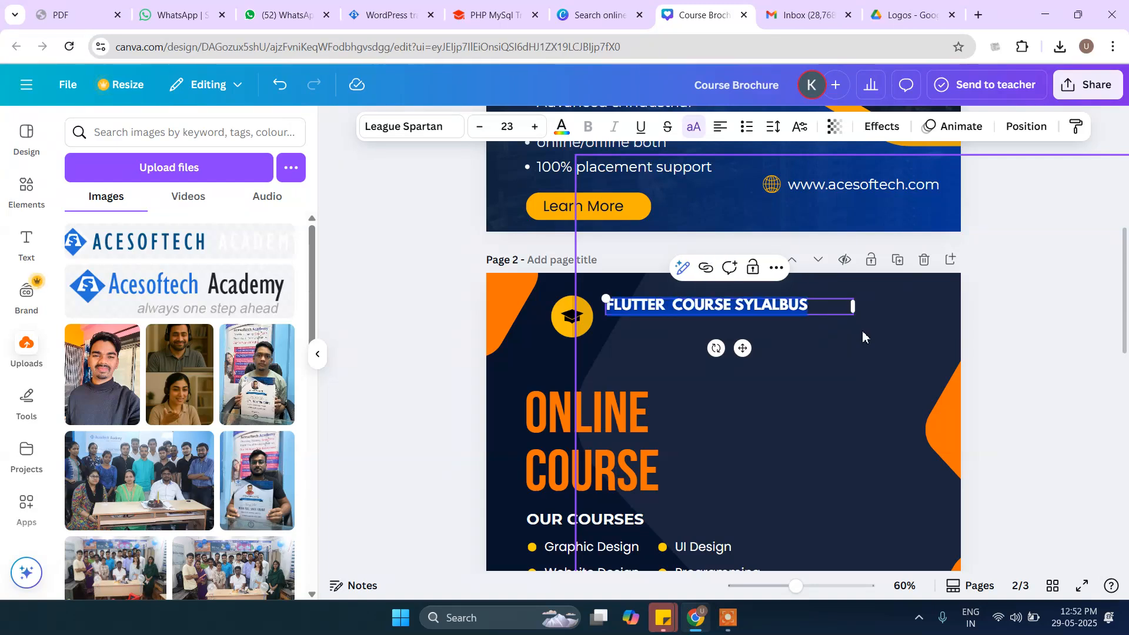
key(ctrl+shift+period)
key(ctrl+shift+period)
key(ctrl+shift+period)
key(ctrl+shift+period)
key(ctrl+shift+period)
key(ctrl+shift+period)
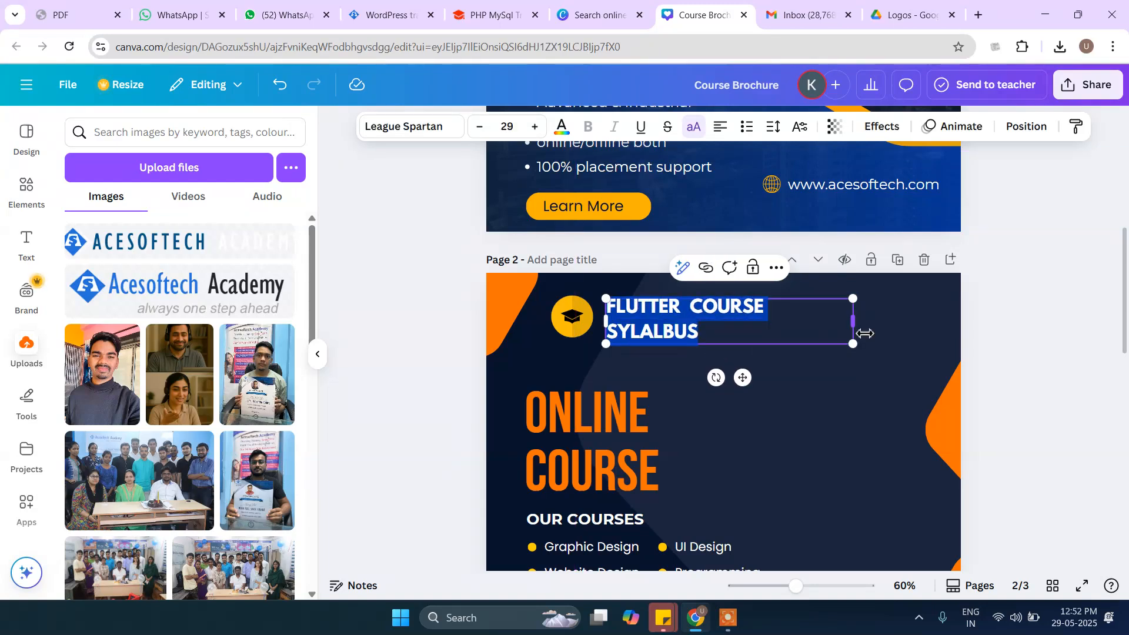
mouse_move(862, 333)
mouse_down()
mouse_move(894, 320)
mouse_move(875, 320)
mouse_up()
click(1020, 335)
drag(670, 307, 676, 318)
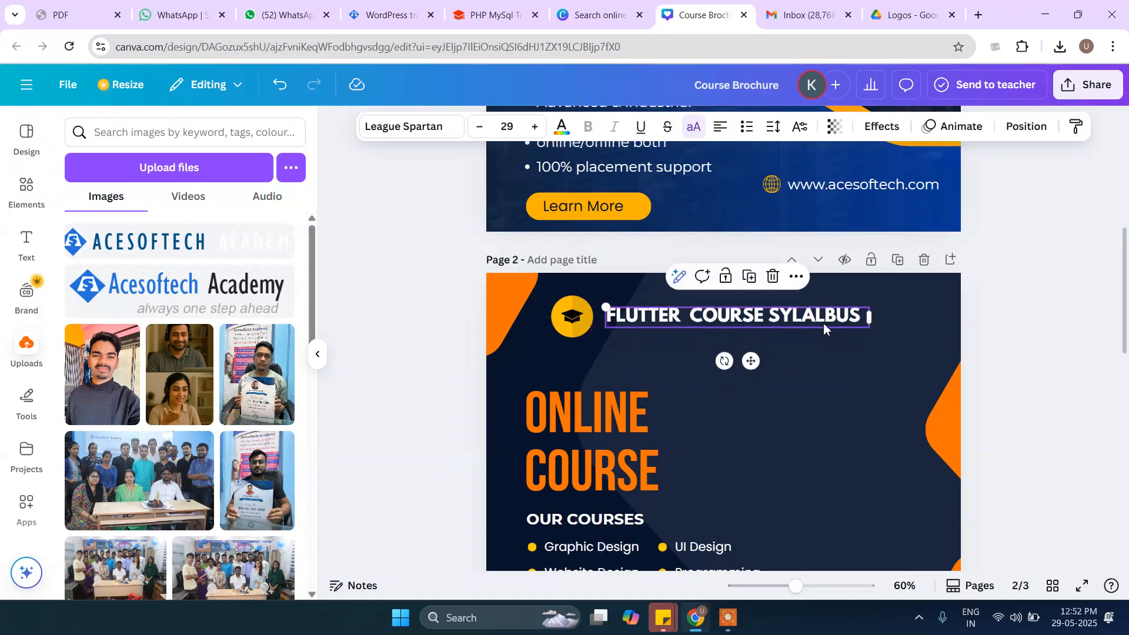
Set the FLUTTER COURSE SYLALBUS heading to font size 30 and change its font to Anton.
double_click(799, 321)
triple_click(799, 322)
key(ctrl+shift+period)
key(ctrl+shift+period)
key(ctrl+shift+period)
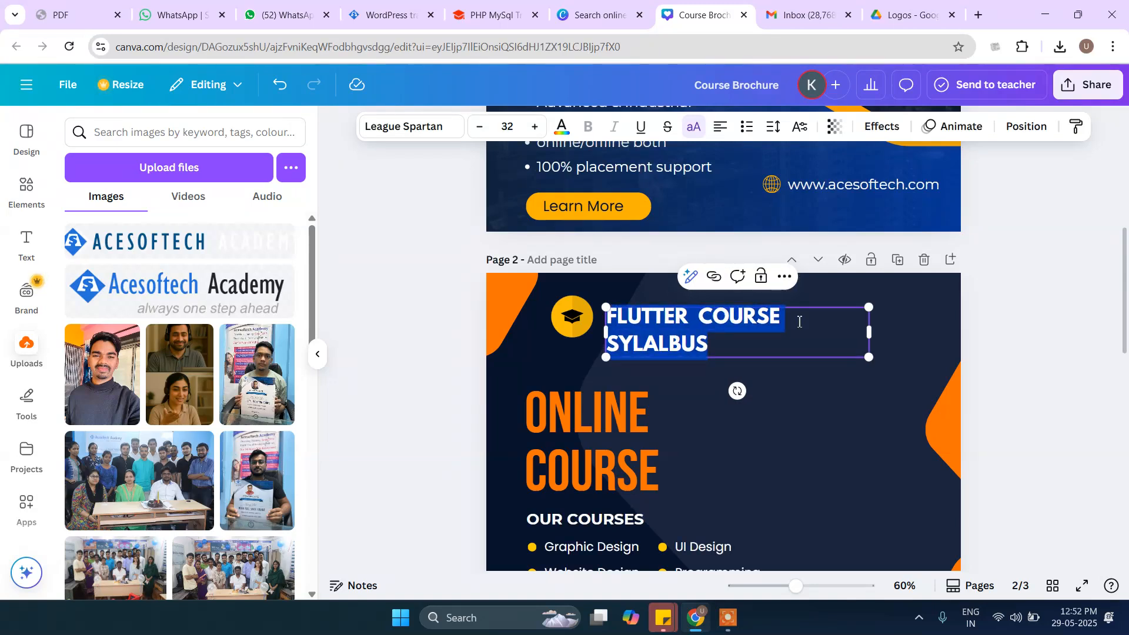
key(ctrl+shift+comma)
key(ctrl+shift+comma)
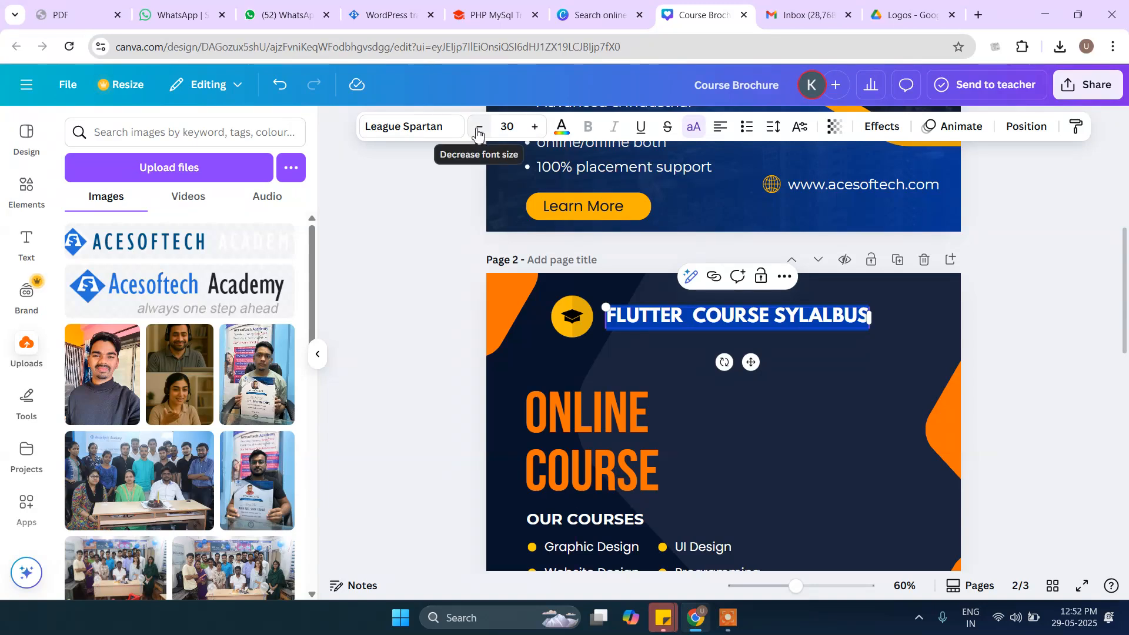
click(436, 130)
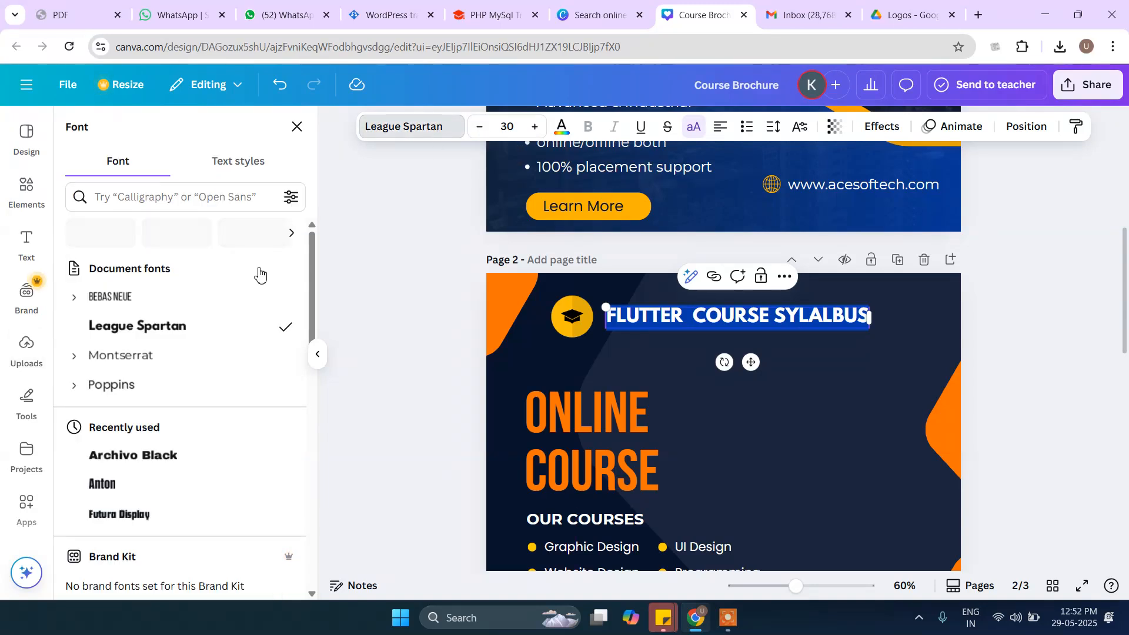
scroll(176, 370, down, 6)
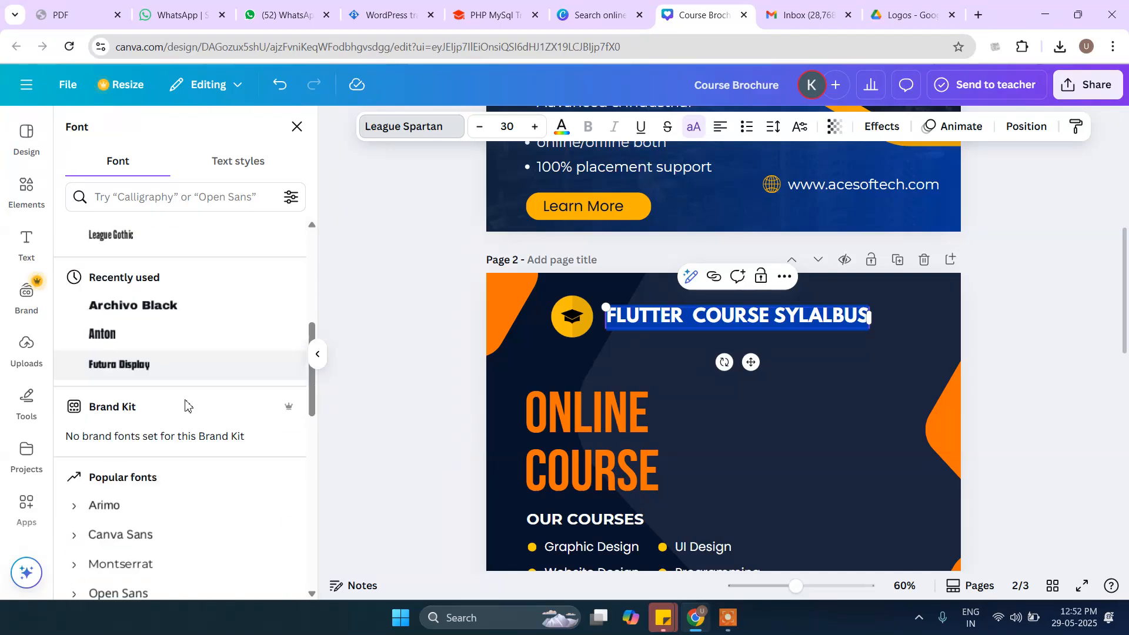
click(126, 347)
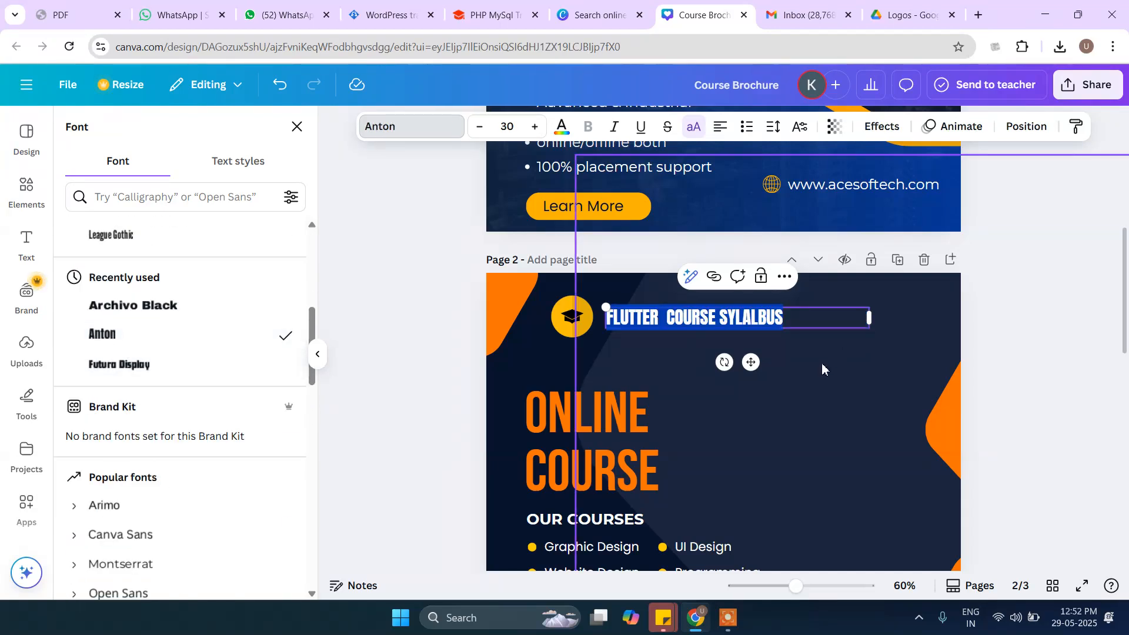
Enlarge the Anton heading on page 2 until its single line nearly fills the width of its text box.
click(536, 127)
click(535, 127)
click(536, 127)
click(535, 127)
click(535, 127)
click(536, 128)
click(536, 127)
click(535, 127)
click(536, 127)
click(535, 127)
click(536, 127)
click(536, 127)
click(535, 127)
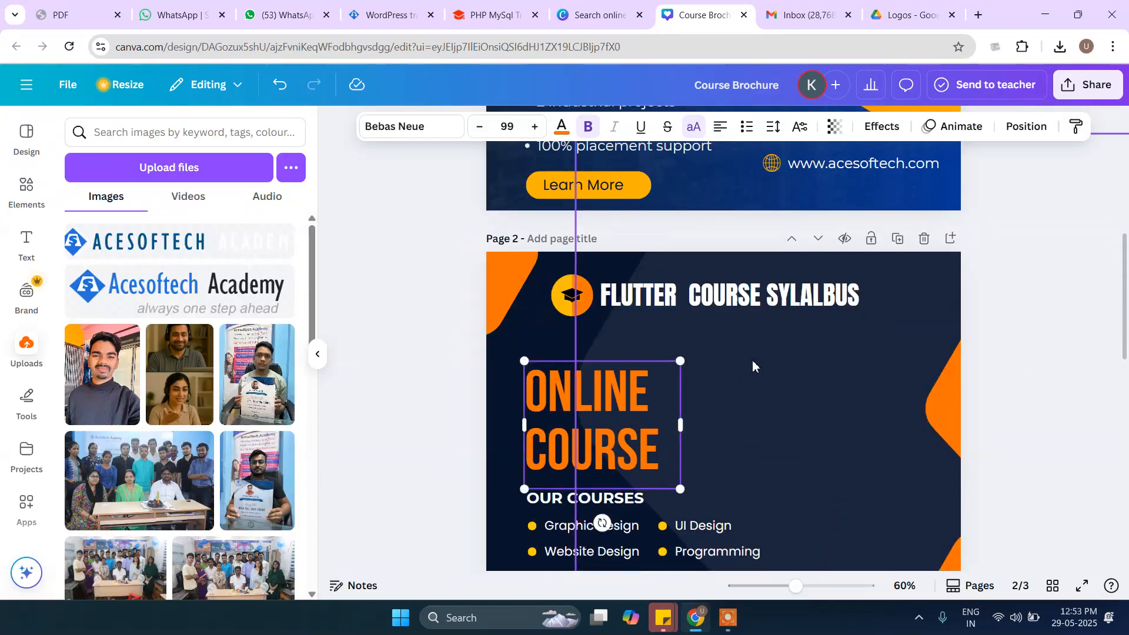
Delete the orange ONLINE COURSE text from page 2 and move the OUR COURSES heading up below the page heading.
double_click(650, 394)
key(BackSpace)
scroll(651, 400, down, 2)
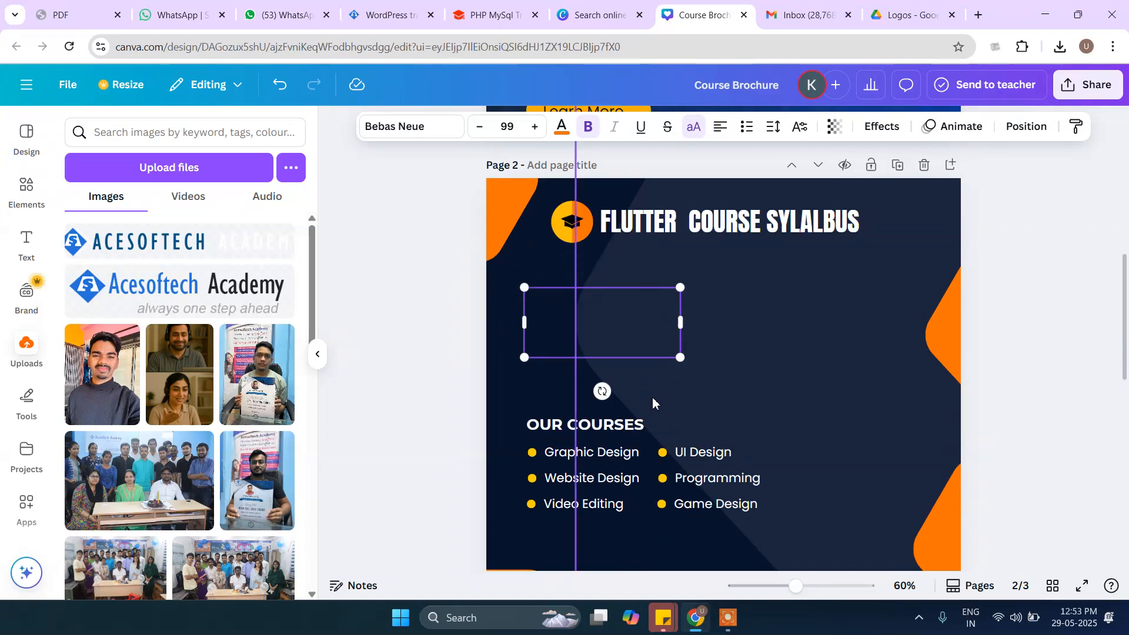
click(661, 360)
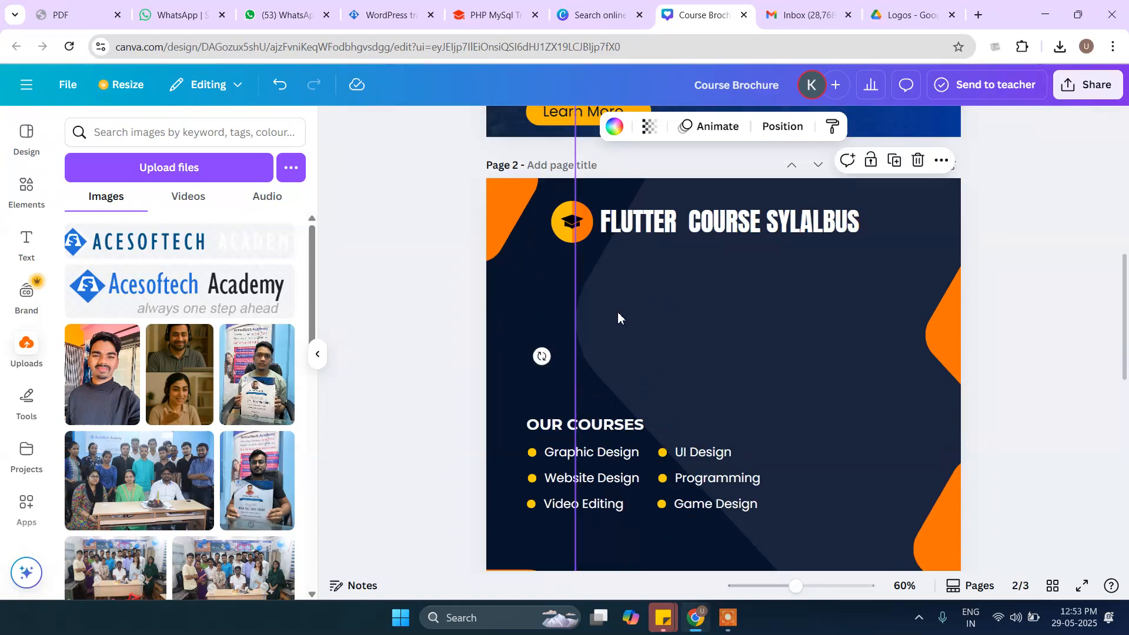
click(1101, 457)
click(636, 425)
drag(636, 425, 609, 266)
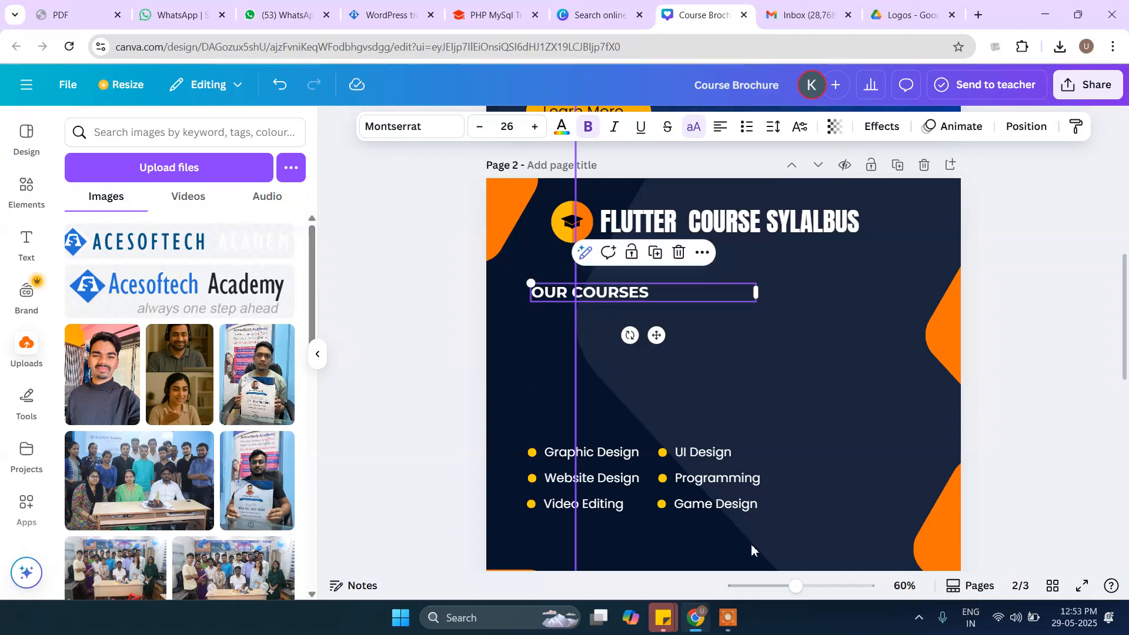
Try moving the six bulleted course names up beneath OUR COURSES on page 2 and undo the move.
drag(519, 425, 775, 533)
drag(569, 457, 573, 343)
key(ctrl+z)
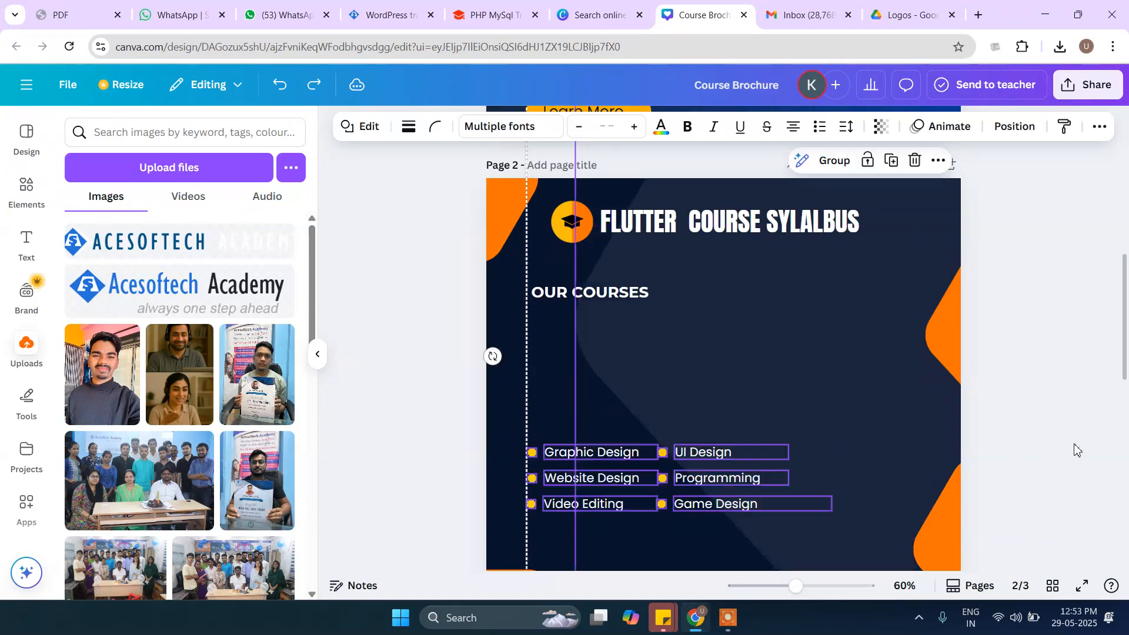